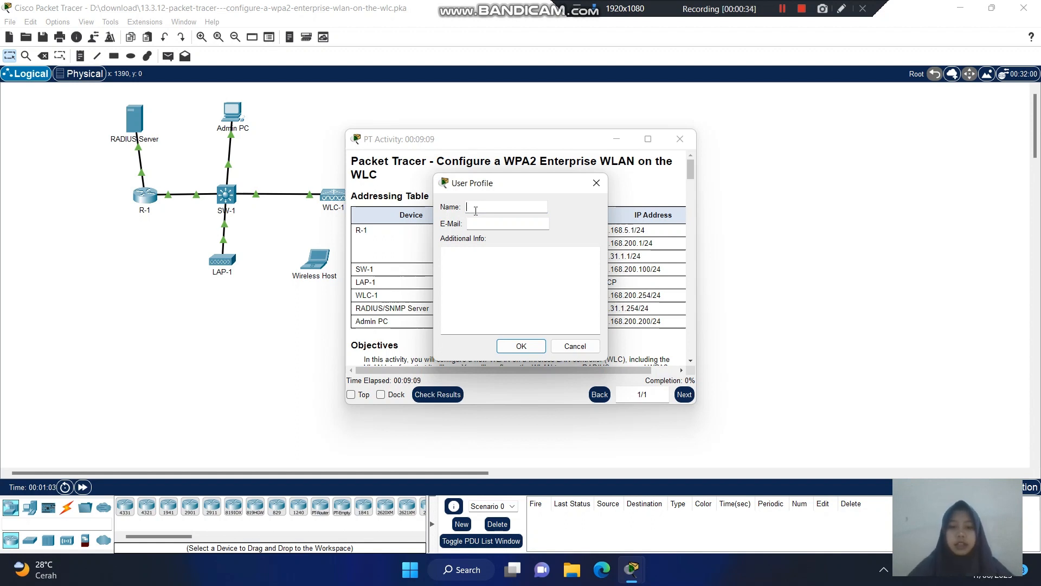
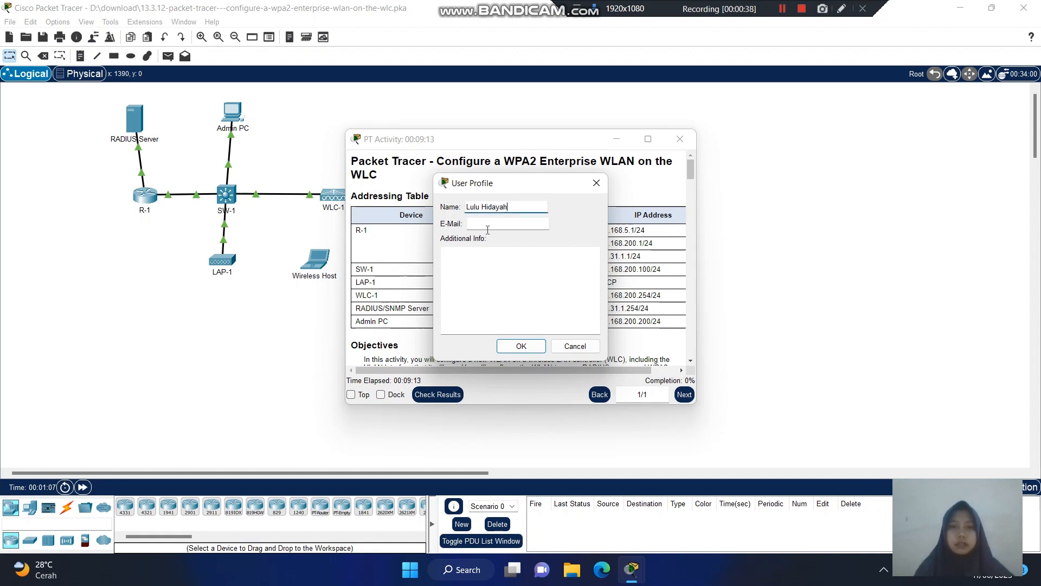
- Save the user's full name and e-mail in the profile and accept the activity reset
left_click(487, 229)
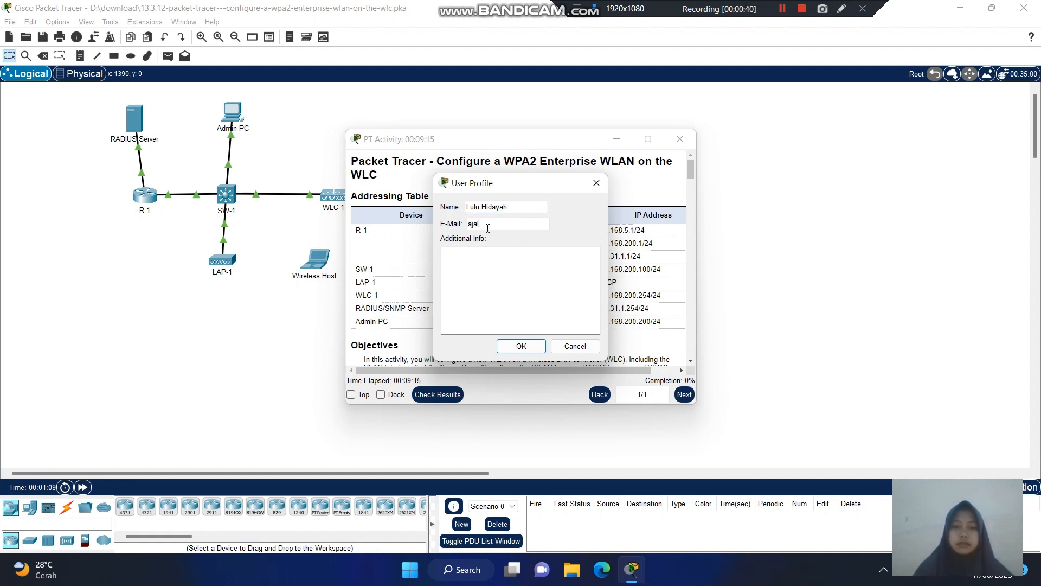
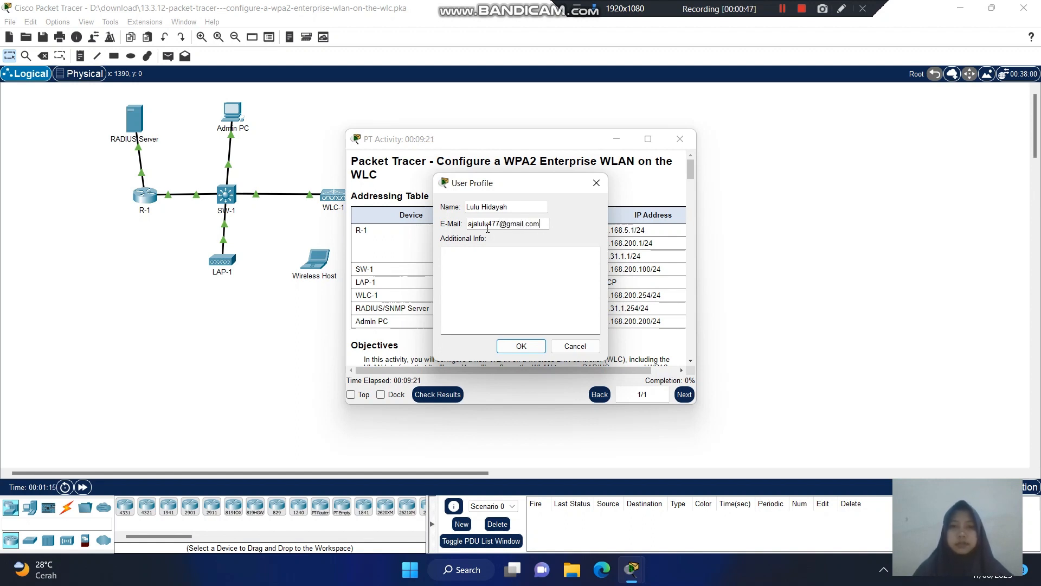
left_click(519, 347)
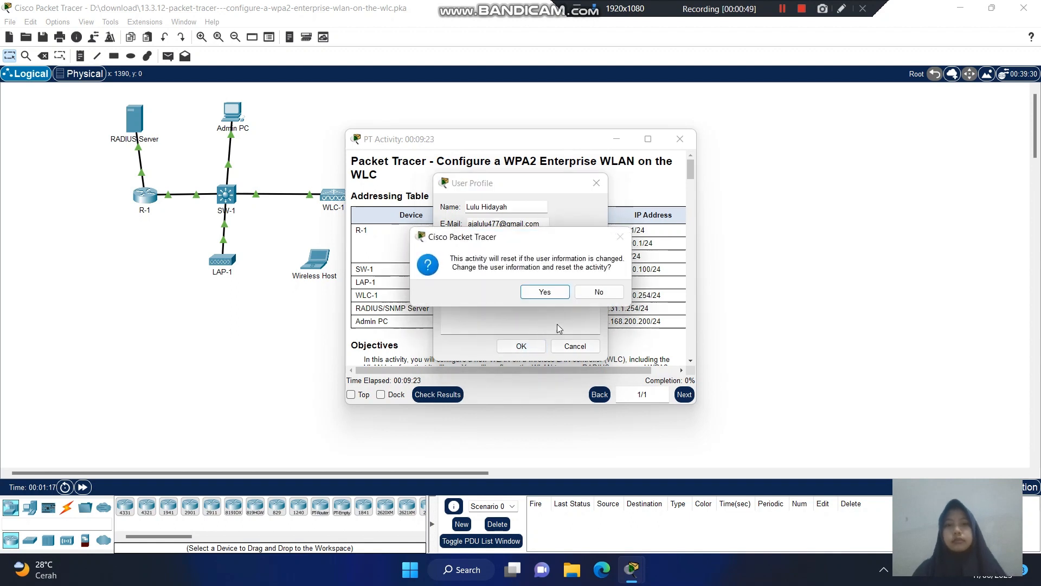
left_click(545, 293)
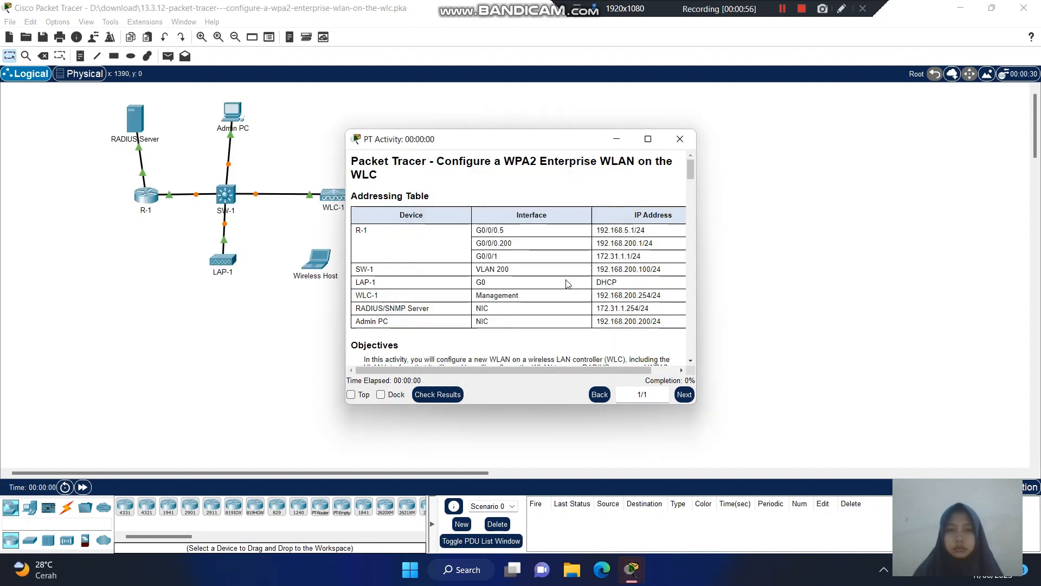
mouse_move(632, 567)
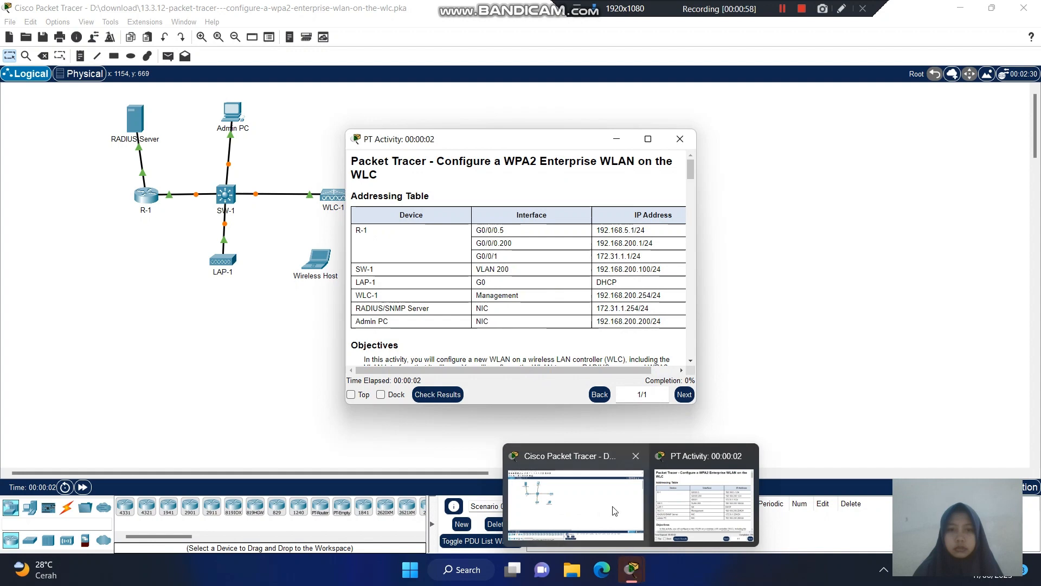
left_click(614, 511)
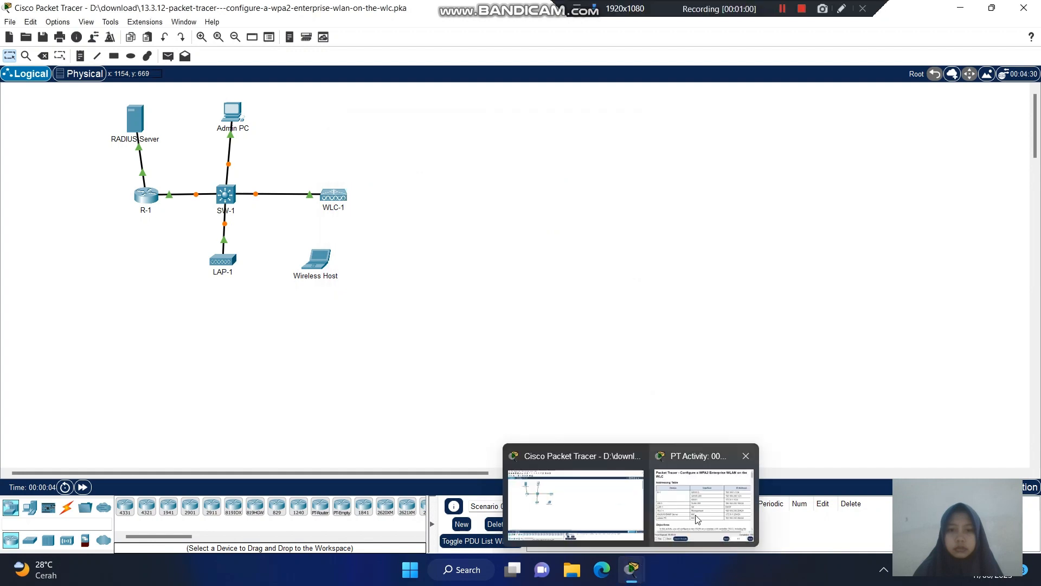
left_click(697, 519)
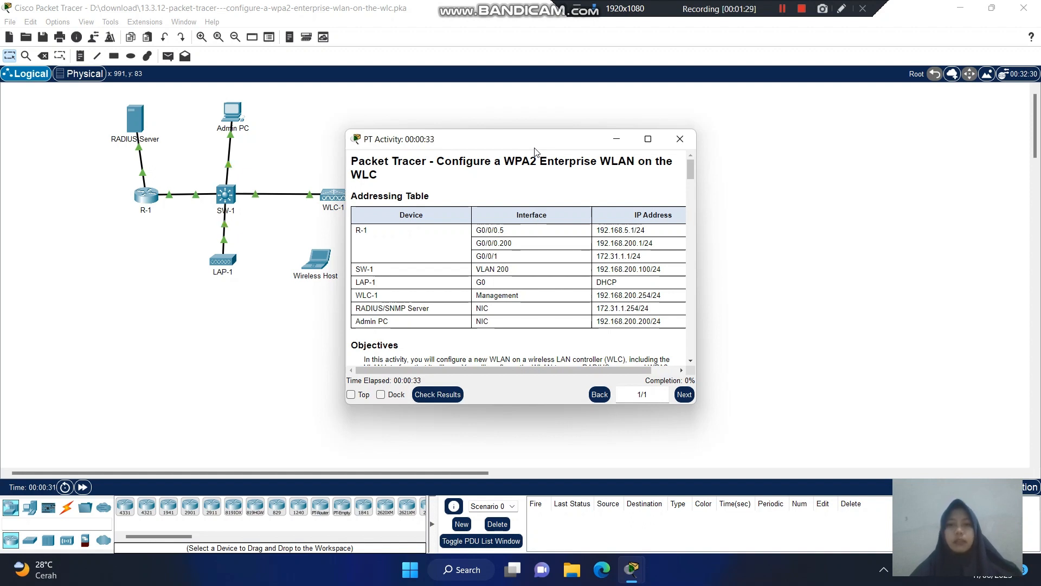
- Move the PT Activity window up-right and scroll to the Background and Part 1 Step 1 text
left_click_drag(534, 148, 574, 78)
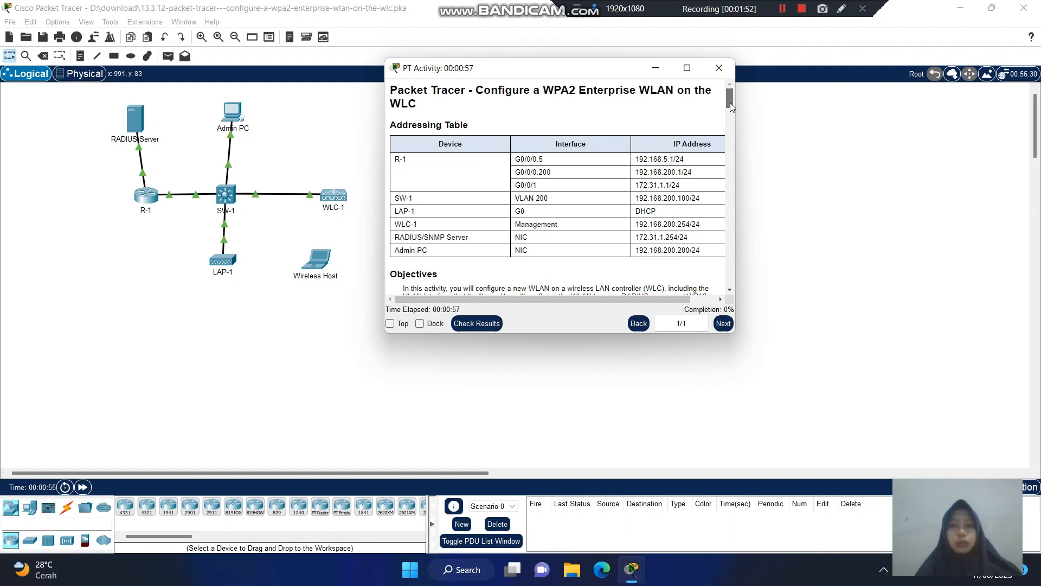
left_click_drag(729, 103, 731, 109)
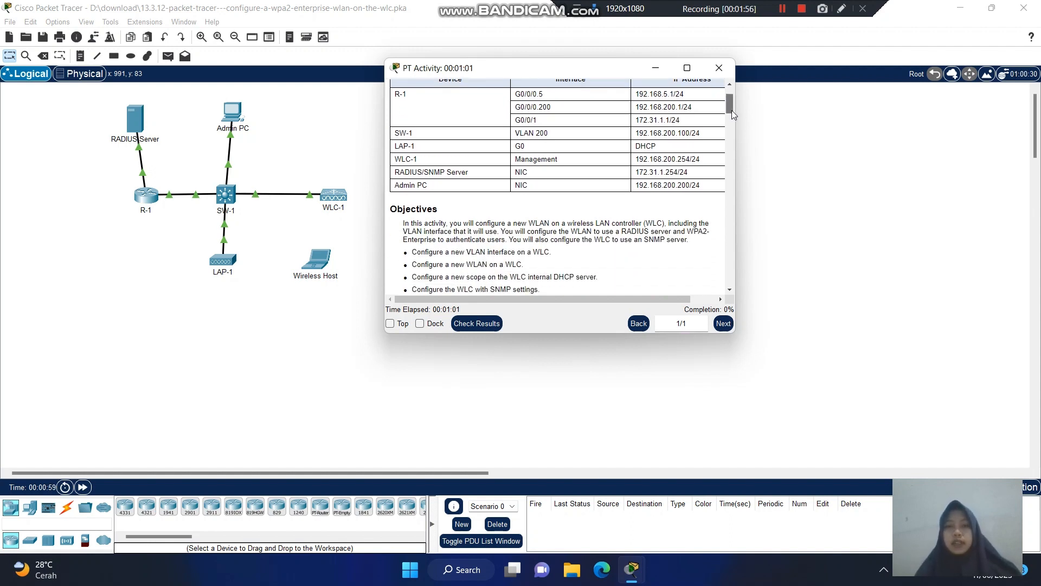
left_click_drag(731, 109, 734, 115)
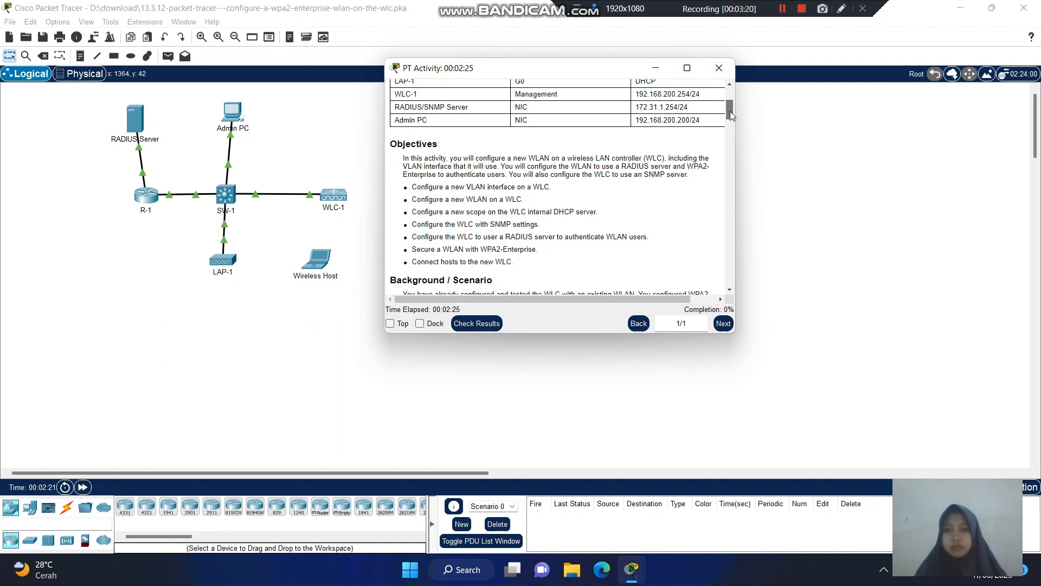
left_click_drag(730, 115, 732, 130)
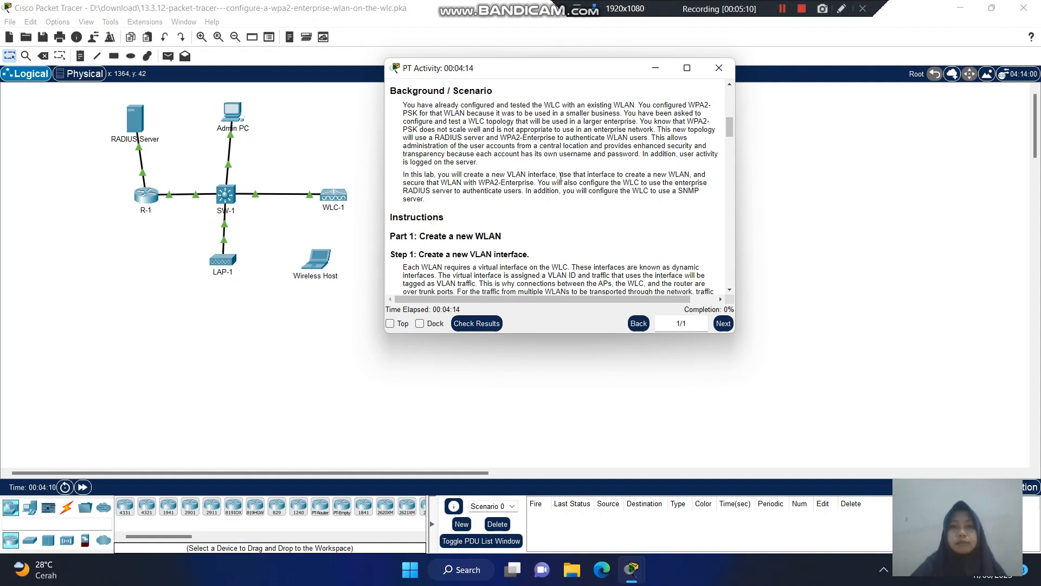
- Snap the instructions window to the right half, with the topology filling the left
left_click(687, 69)
key("super+Right")
left_click(239, 301)
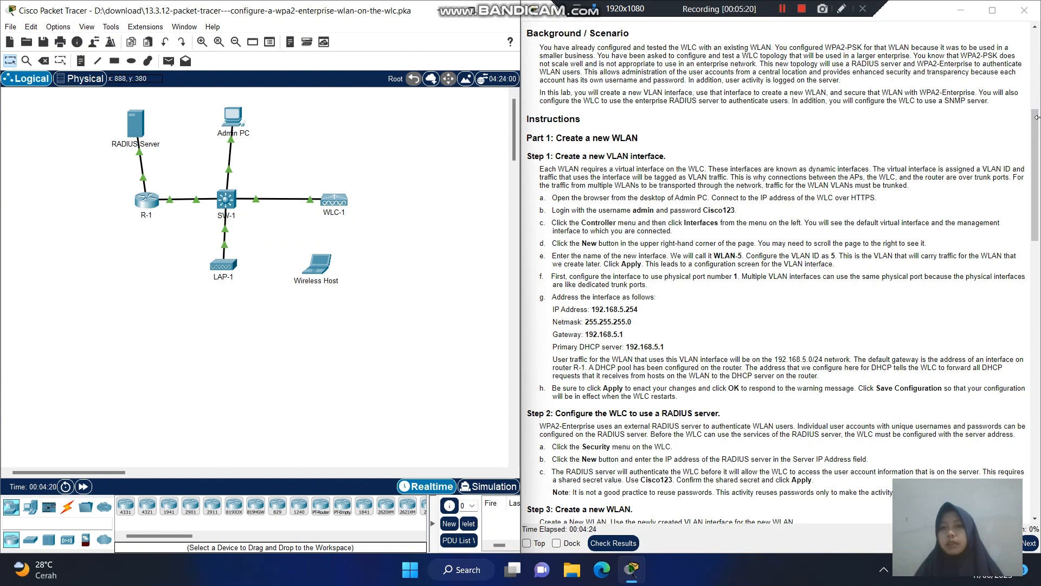
- Resize the instructions window out to the screen edge and scroll down to Step 3
left_click_drag(1036, 117, 747, 151)
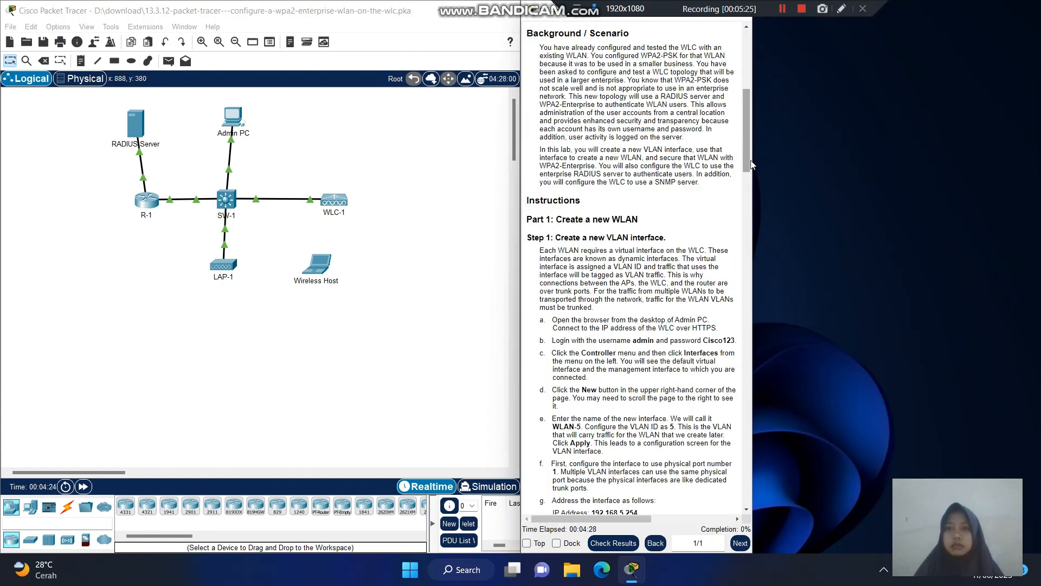
left_click_drag(755, 160, 948, 149)
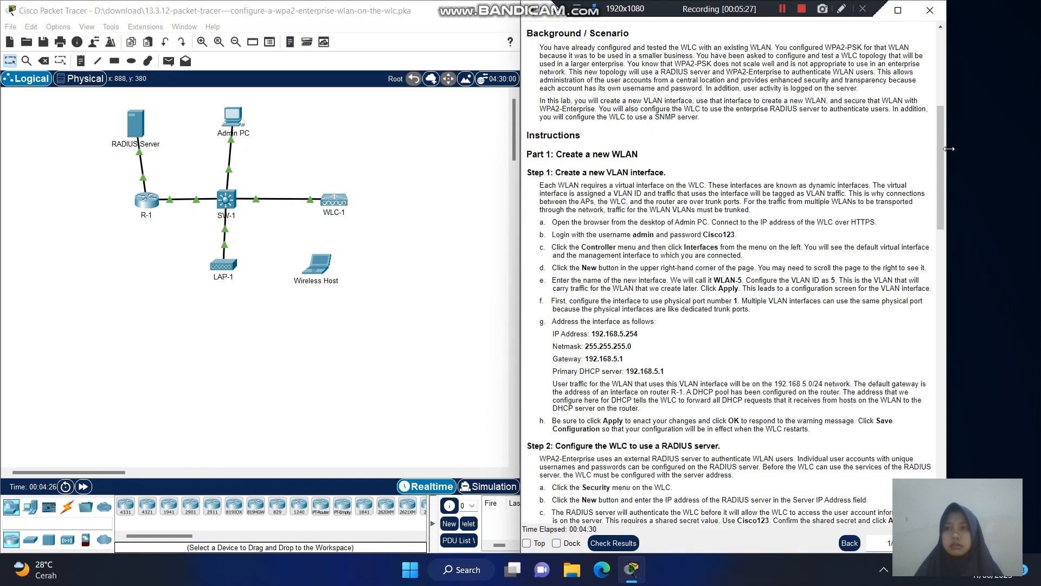
left_click_drag(948, 45, 1035, 41)
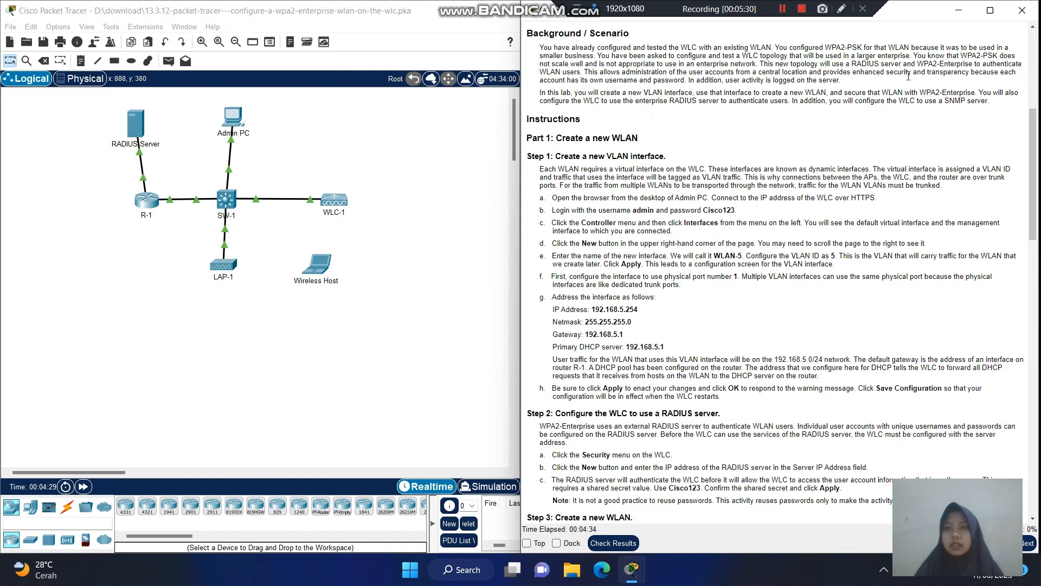
scroll(909, 80, "down", 2)
scroll(909, 79, "down", 1)
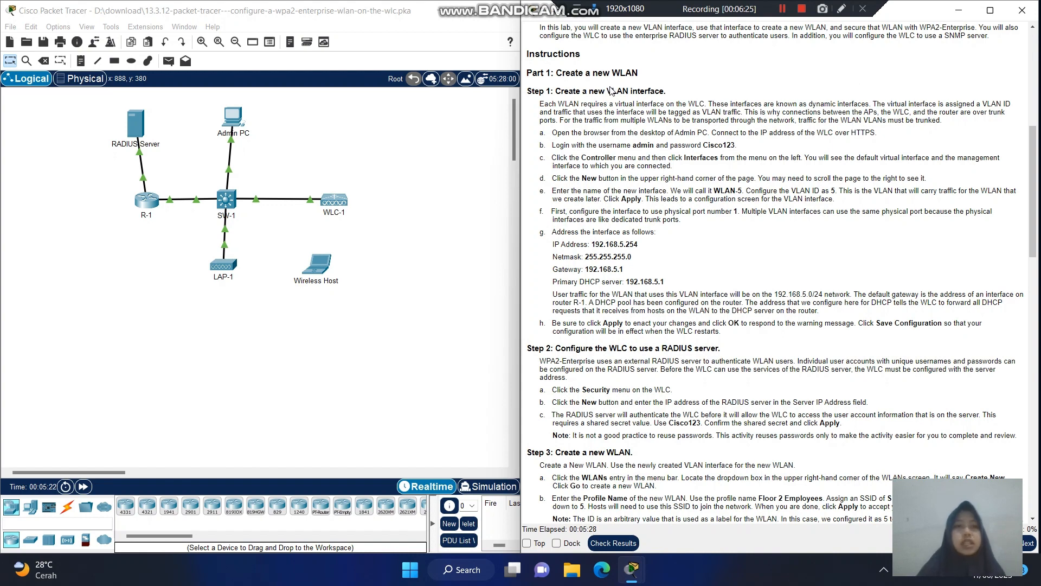
- Bring up the Admin PC's Web Browser and move its window beside the instructions
left_click(232, 118)
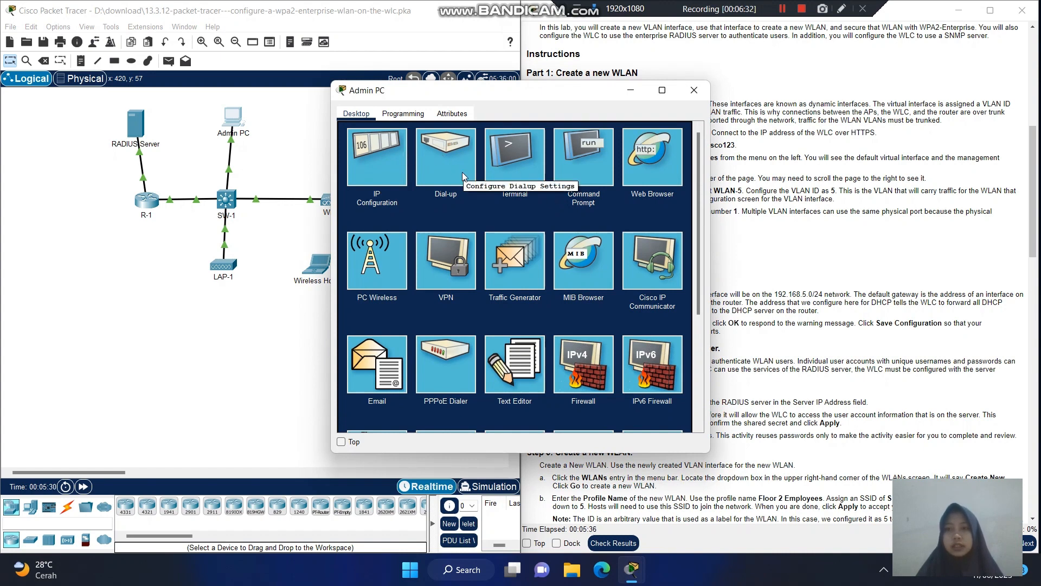
left_click(652, 170)
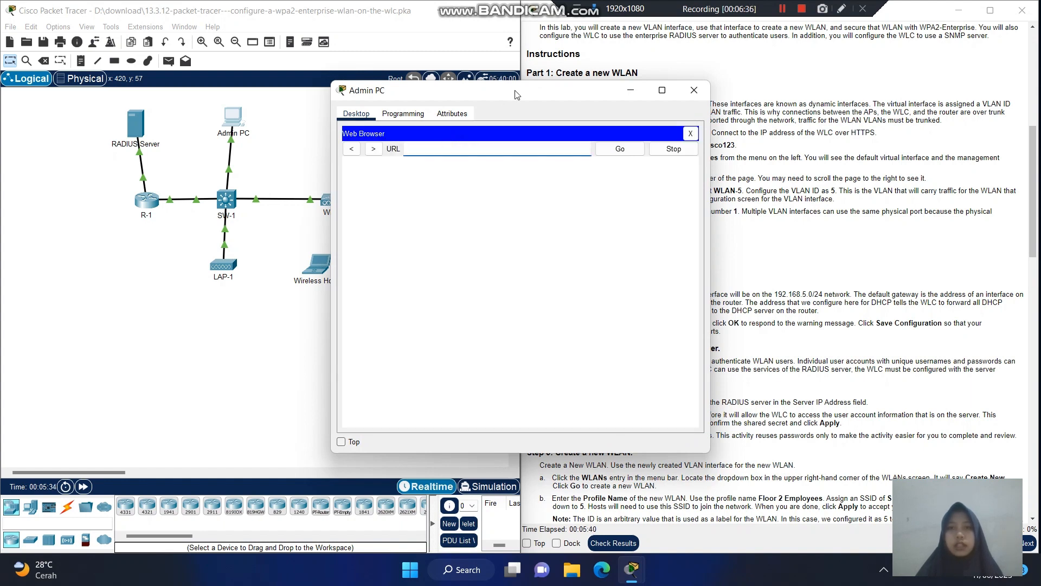
left_click_drag(516, 94, 319, 94)
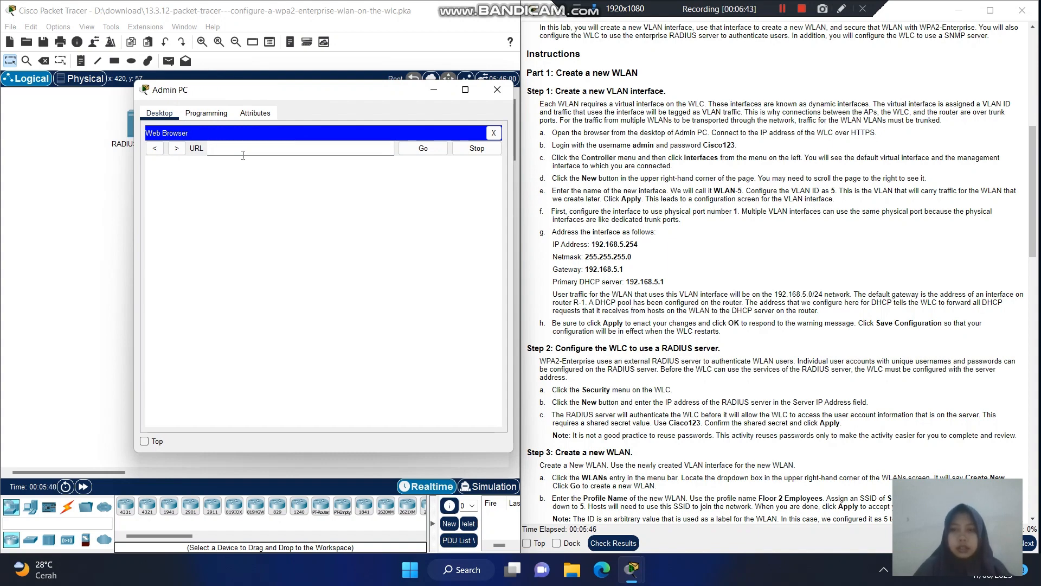
type("192.168.")
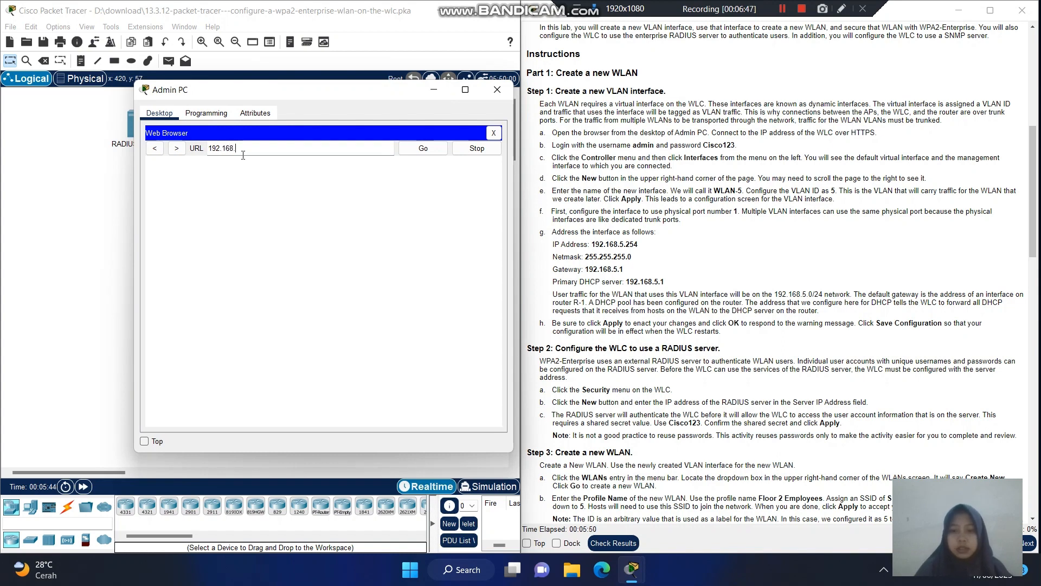
type("200.254")
key("Return")
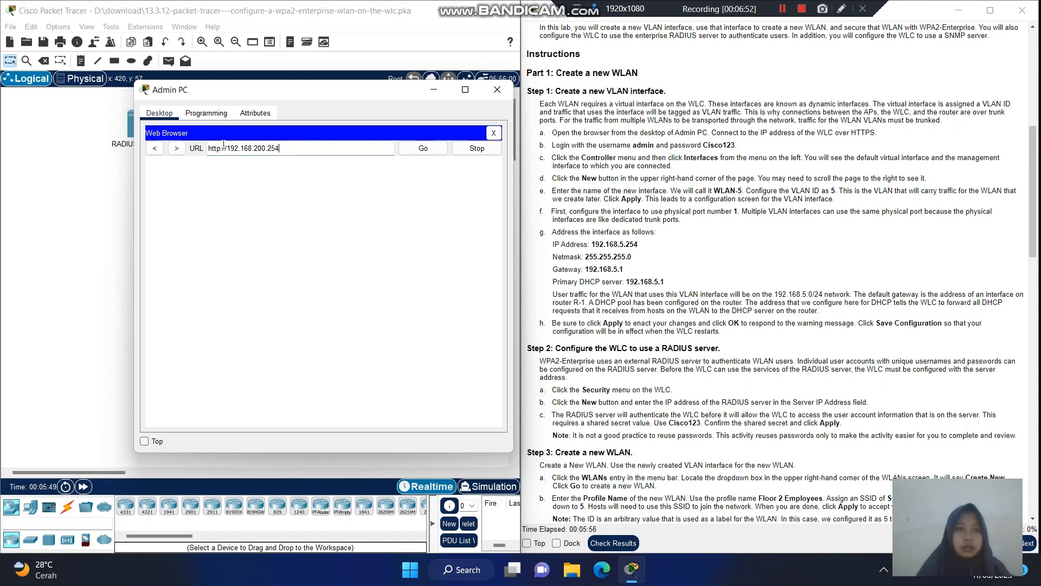
left_click(221, 147)
type("s")
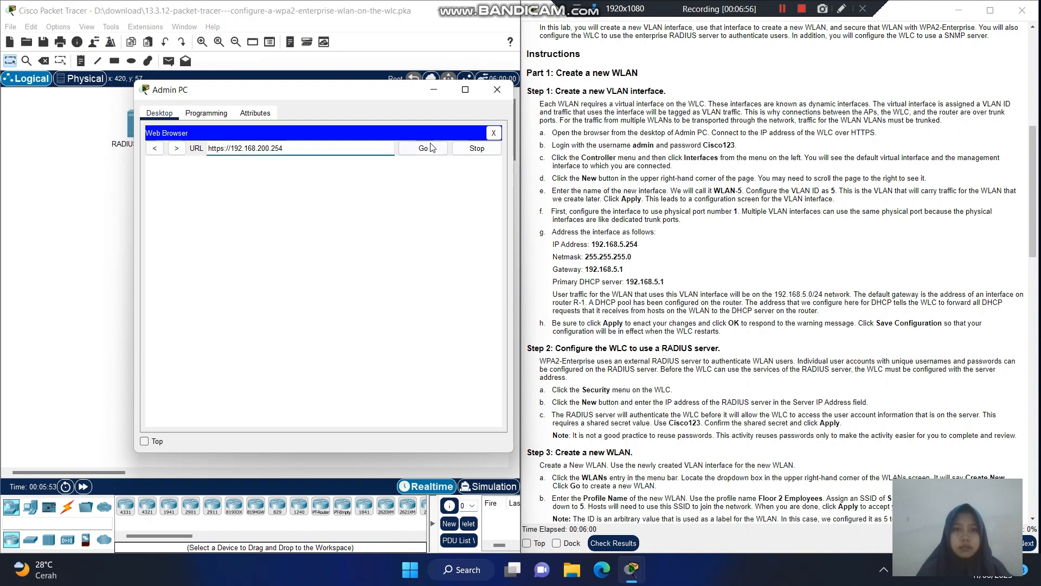
left_click(423, 150)
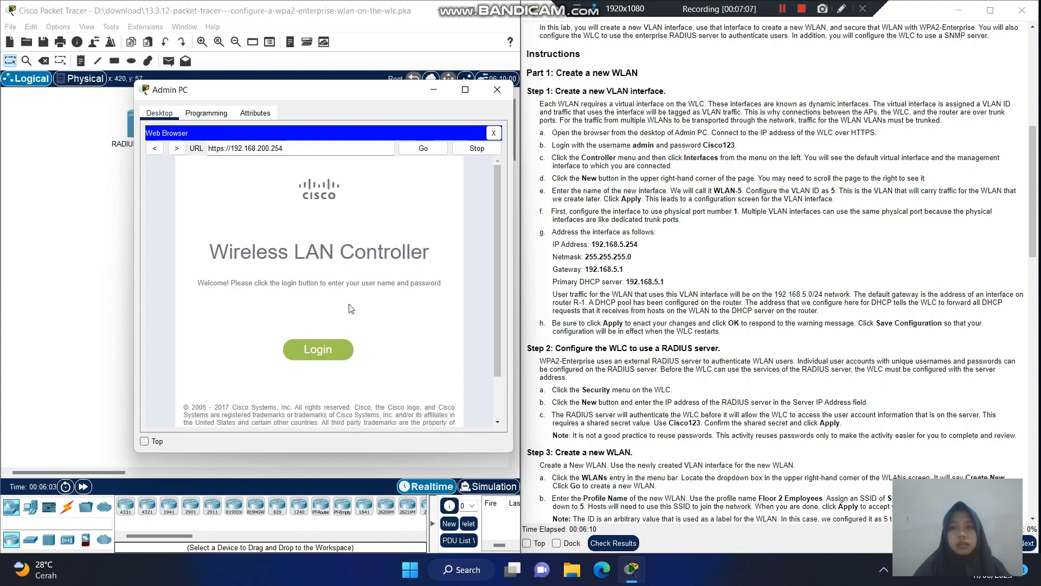
- Log in to the WLC web interface with the administrator username and password
left_click(342, 350)
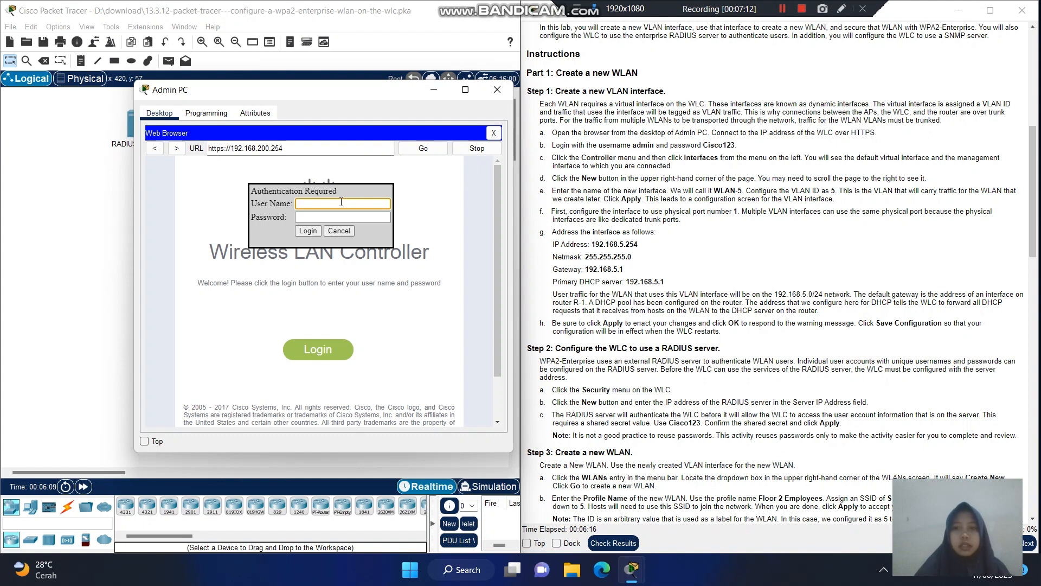
type("admin")
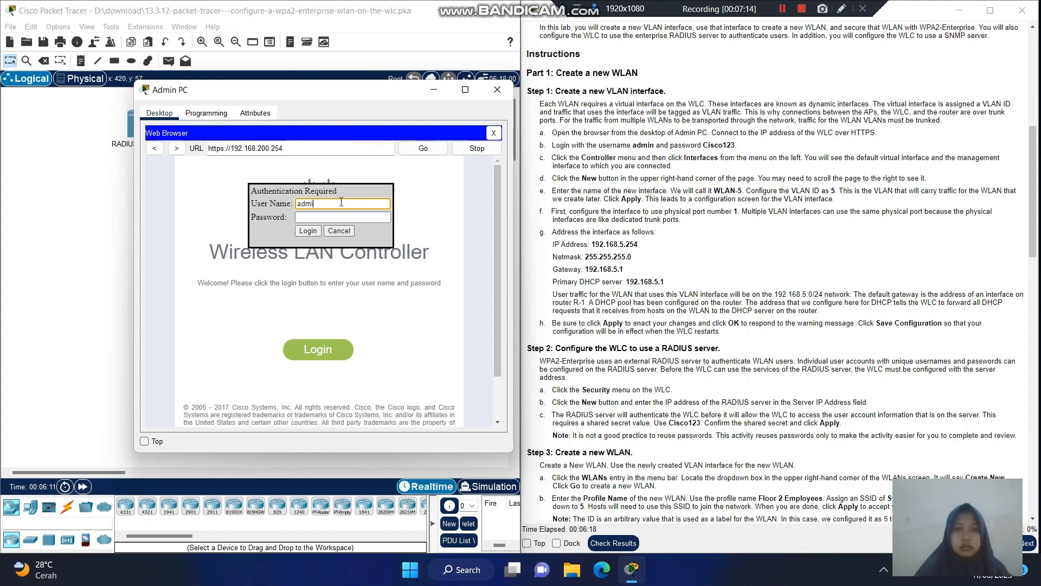
left_click(323, 217)
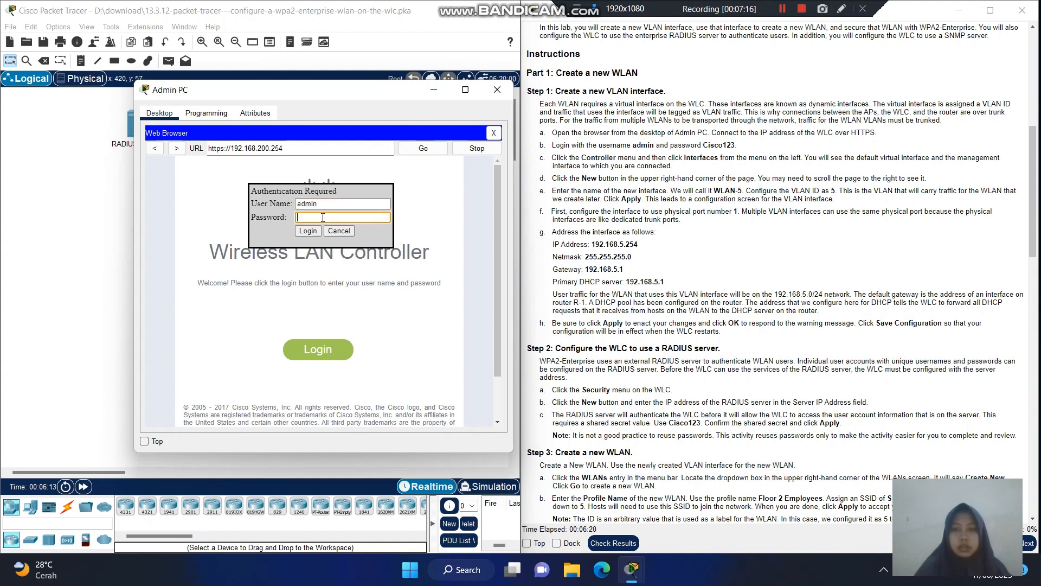
type("Cisco1")
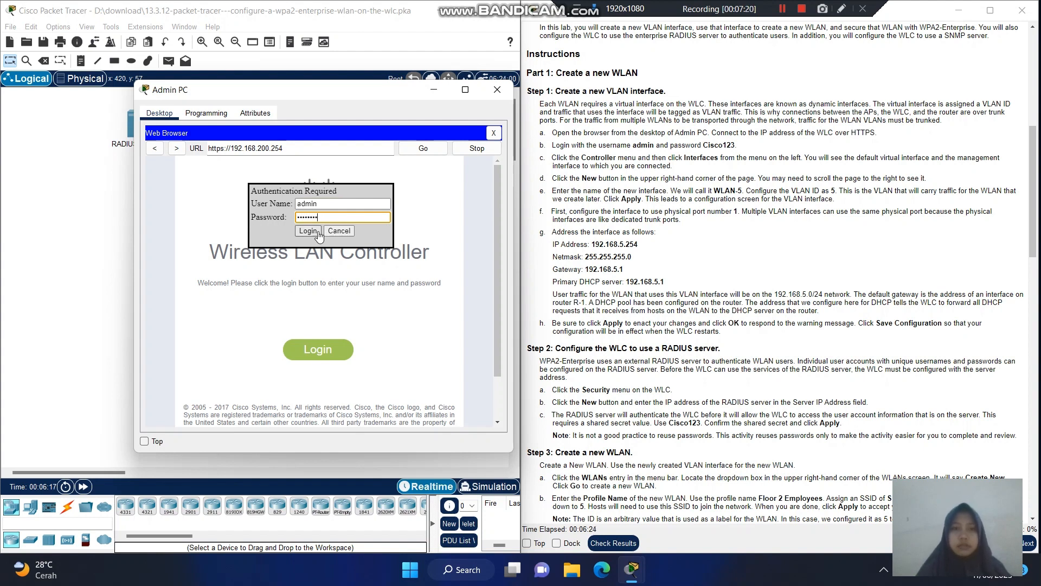
left_click(316, 232)
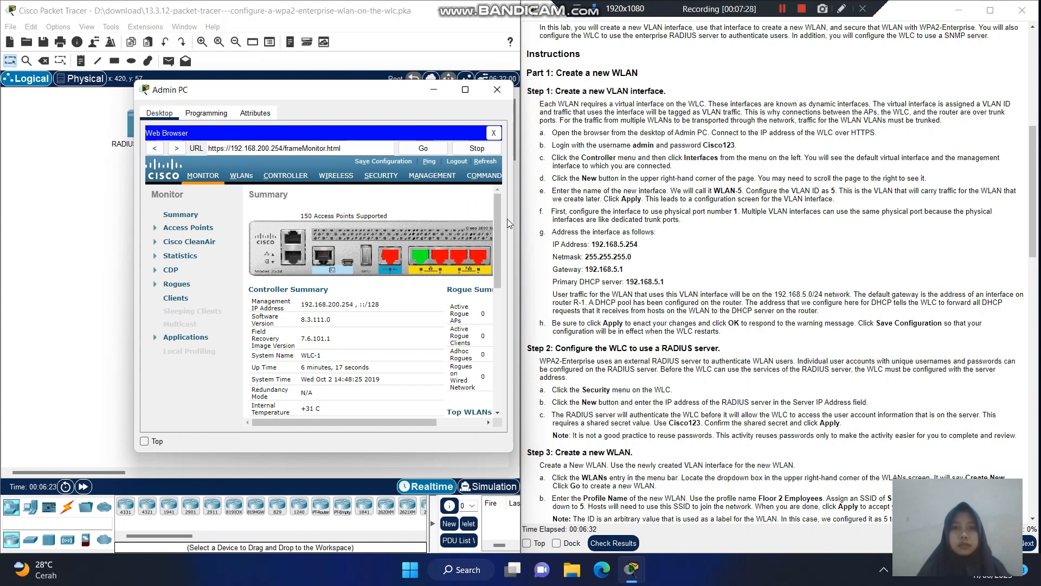
- Scroll through the Monitor Summary, then go to the CONTROLLER General settings page
left_click_drag(499, 222, 510, 357)
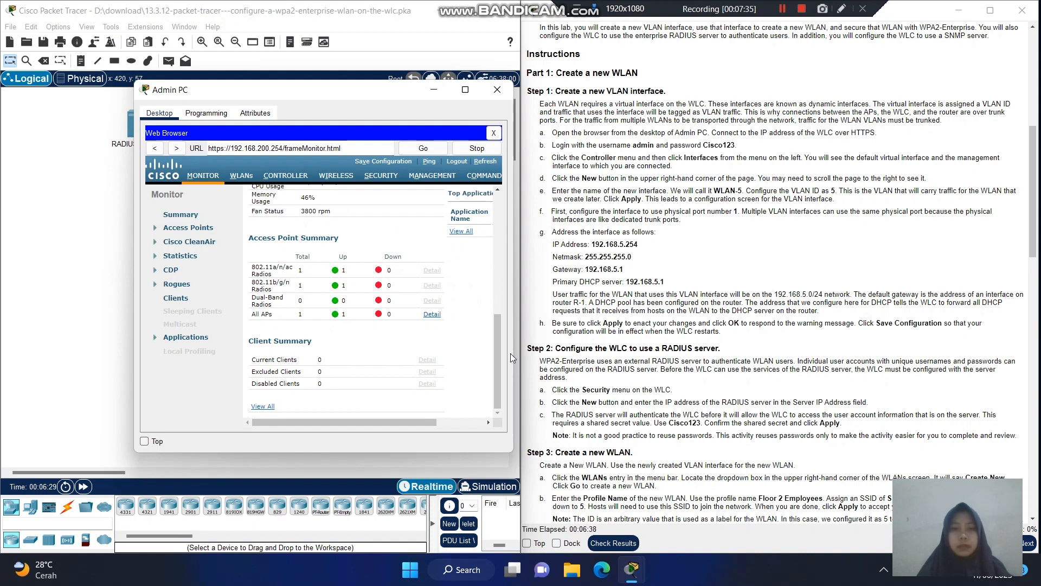
left_click_drag(495, 355, 492, 197)
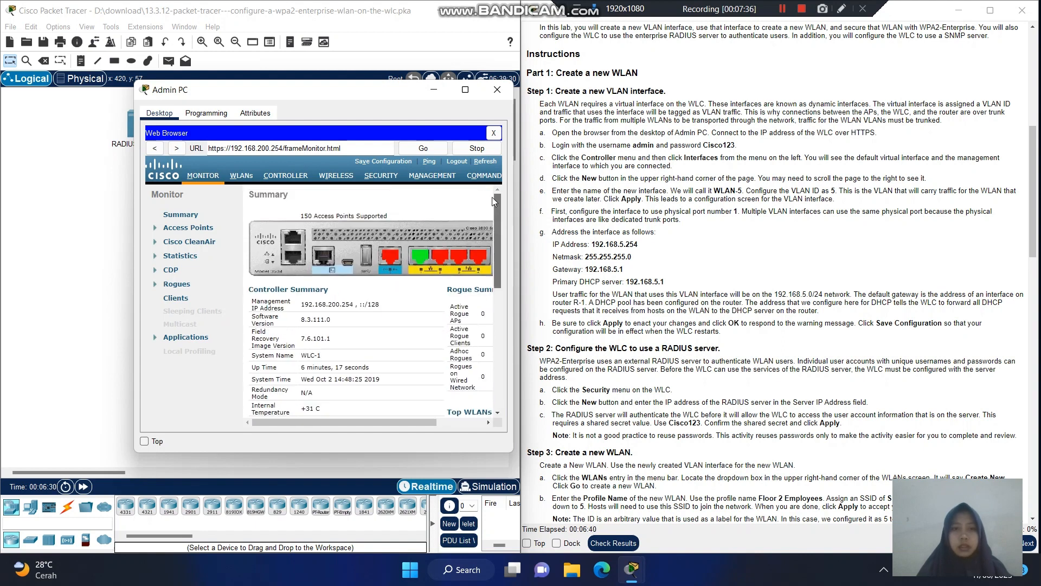
left_click(288, 176)
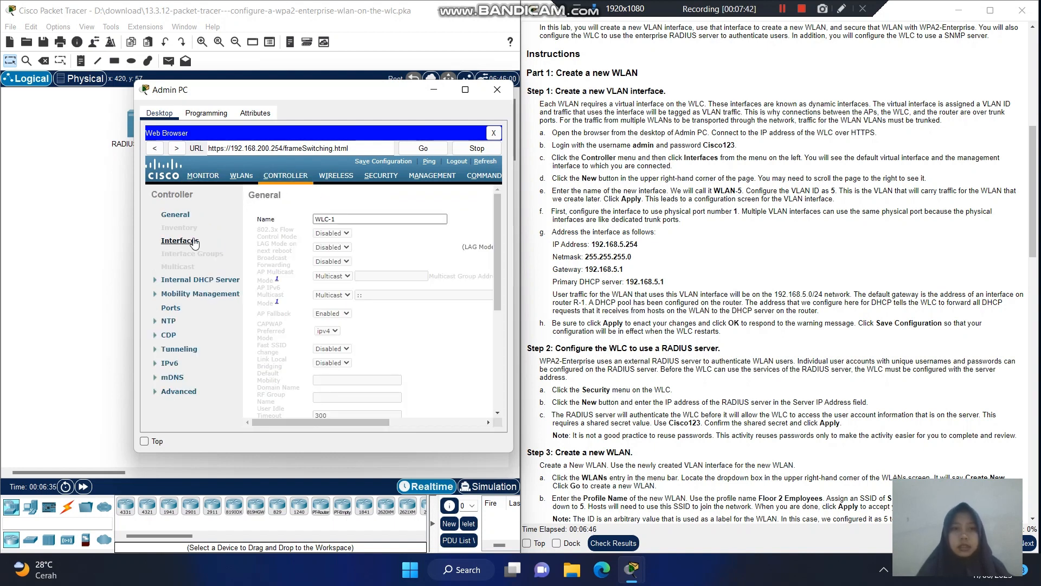
- On the Interfaces list, widen the browser window and start a New interface
left_click(191, 241)
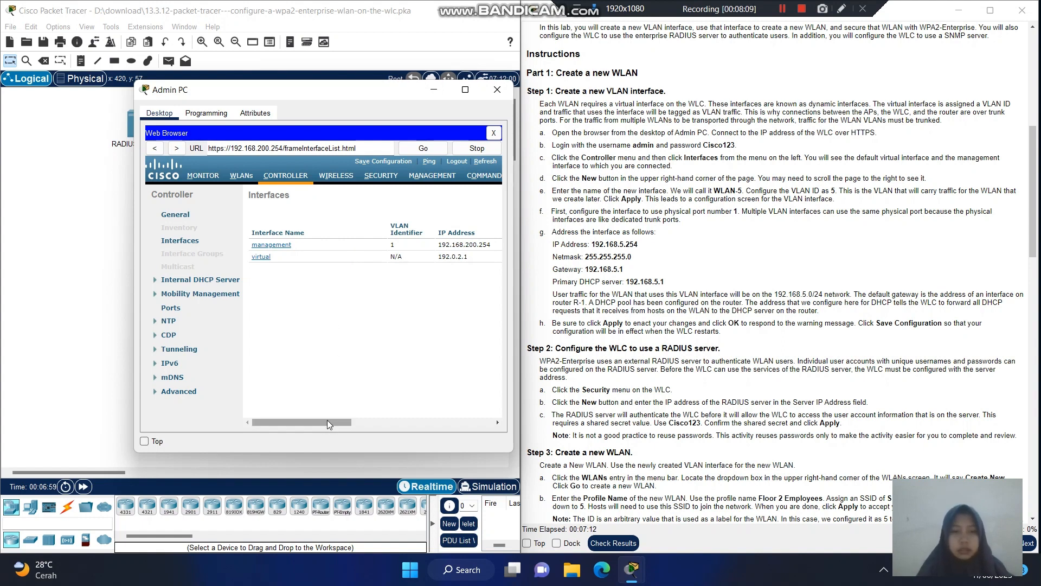
left_click_drag(327, 422, 506, 423)
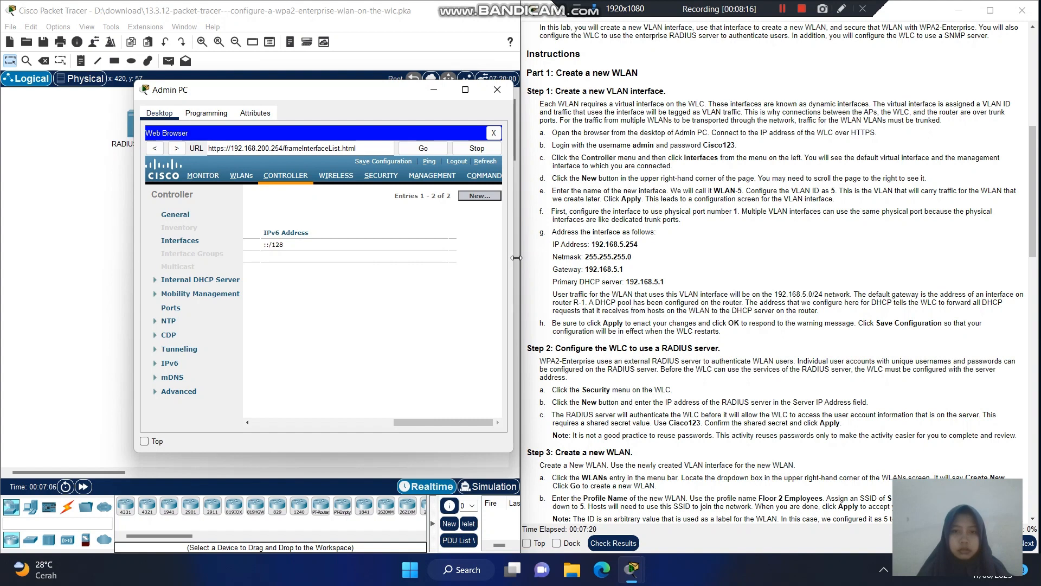
left_click_drag(517, 257, 693, 257)
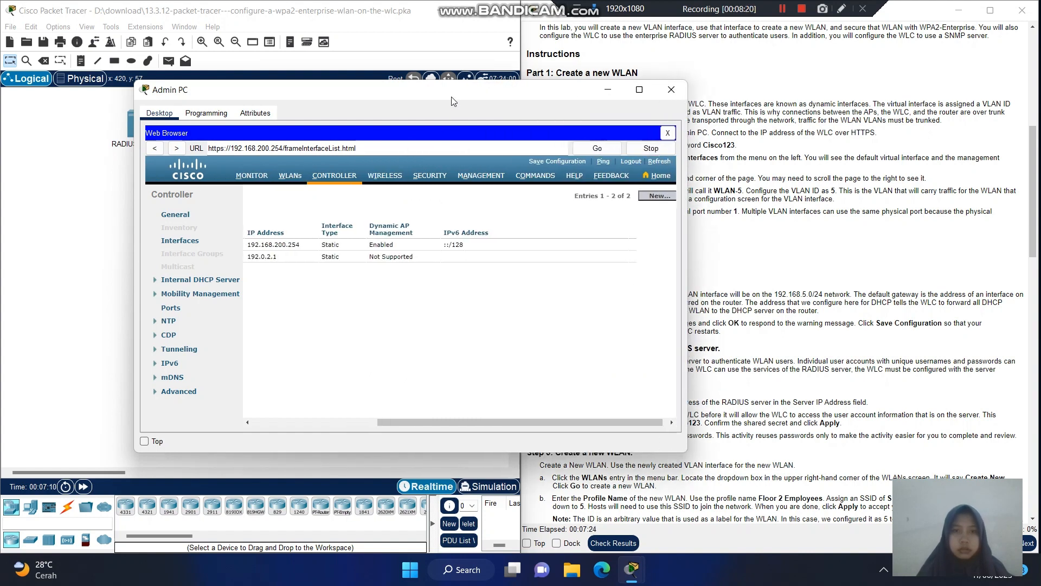
left_click_drag(453, 100, 338, 100)
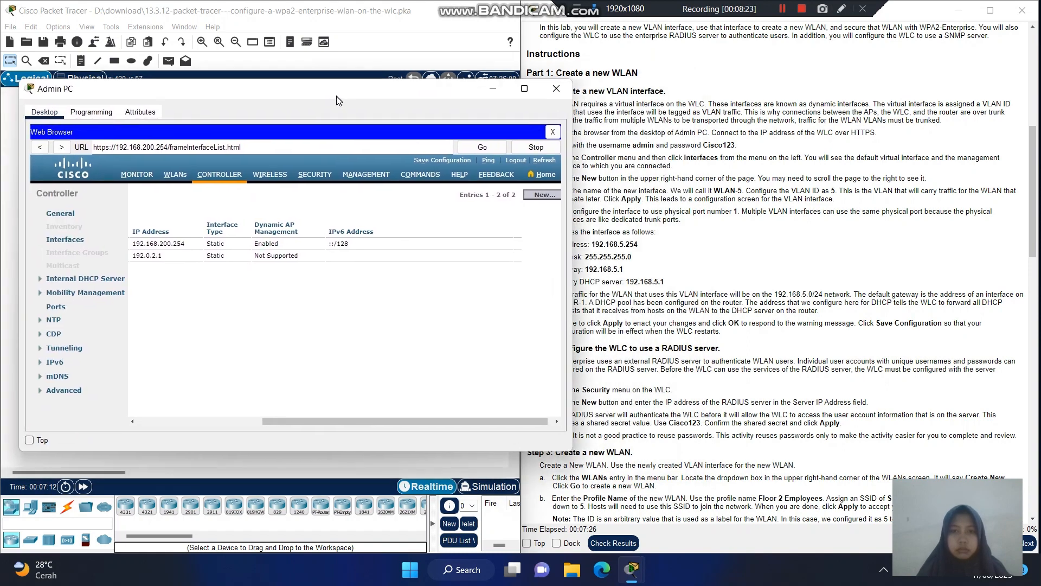
left_click(545, 194)
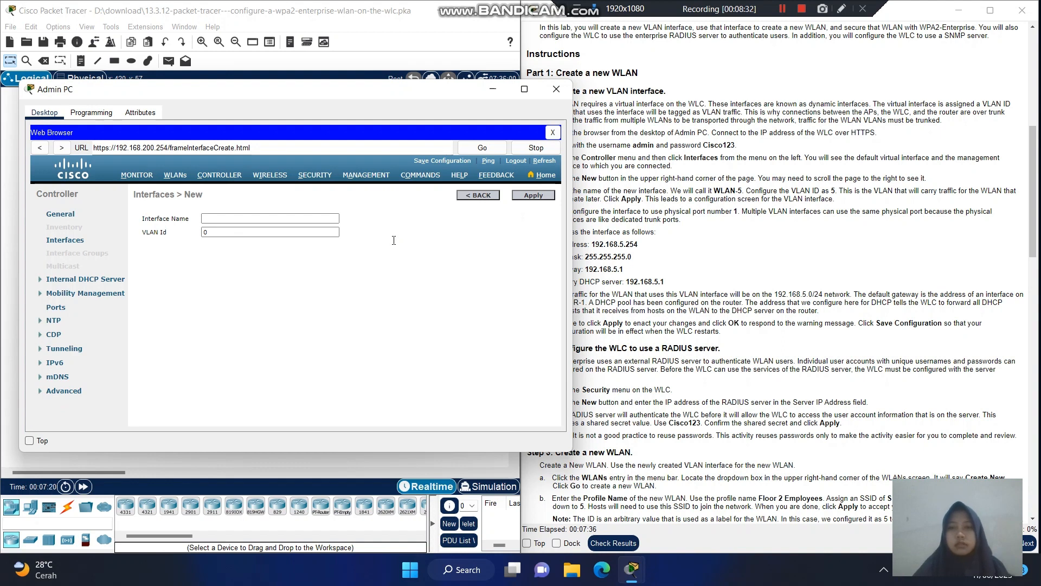
- Create interface WLAN-5 with VLAN Id 5 and apply it
left_click(266, 217)
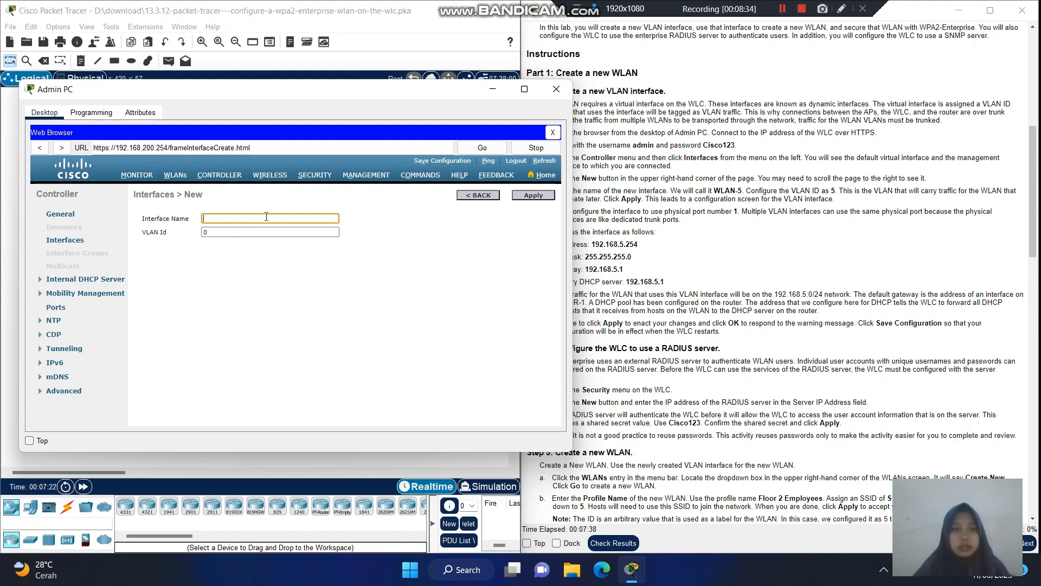
type("WLAN-5")
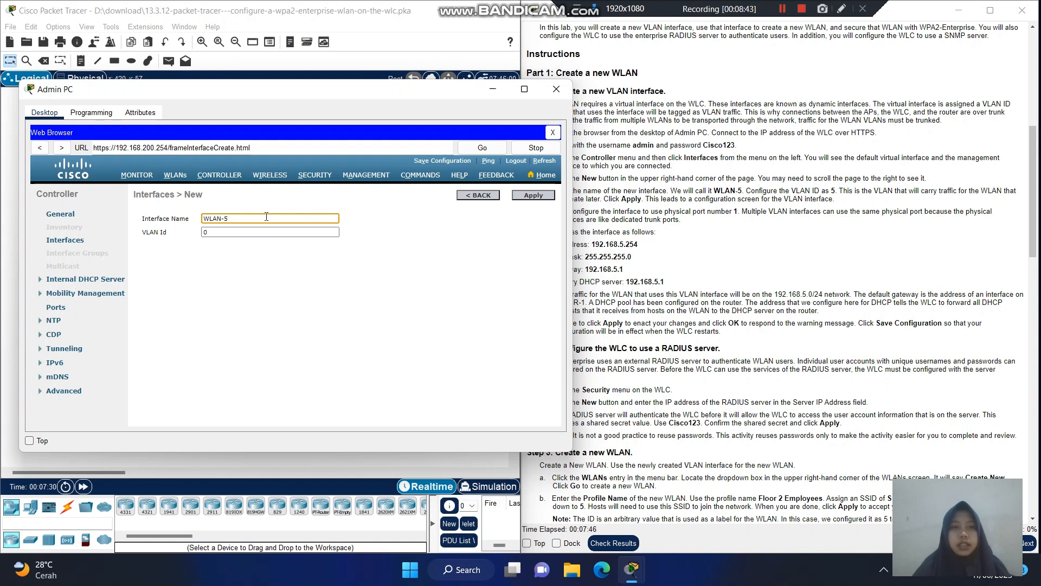
left_click(221, 232)
key("BackSpace")
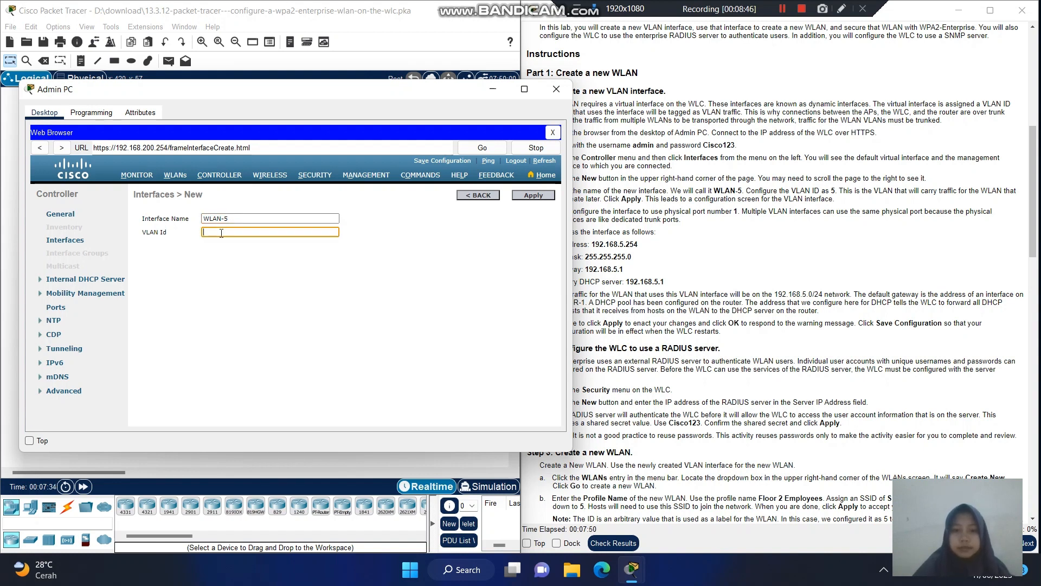
type("5")
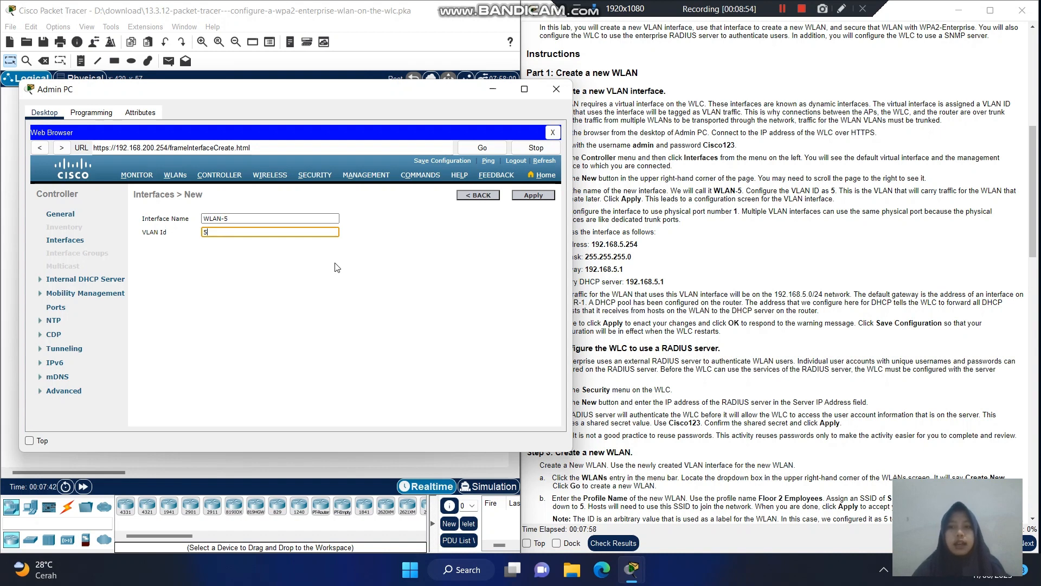
left_click(528, 196)
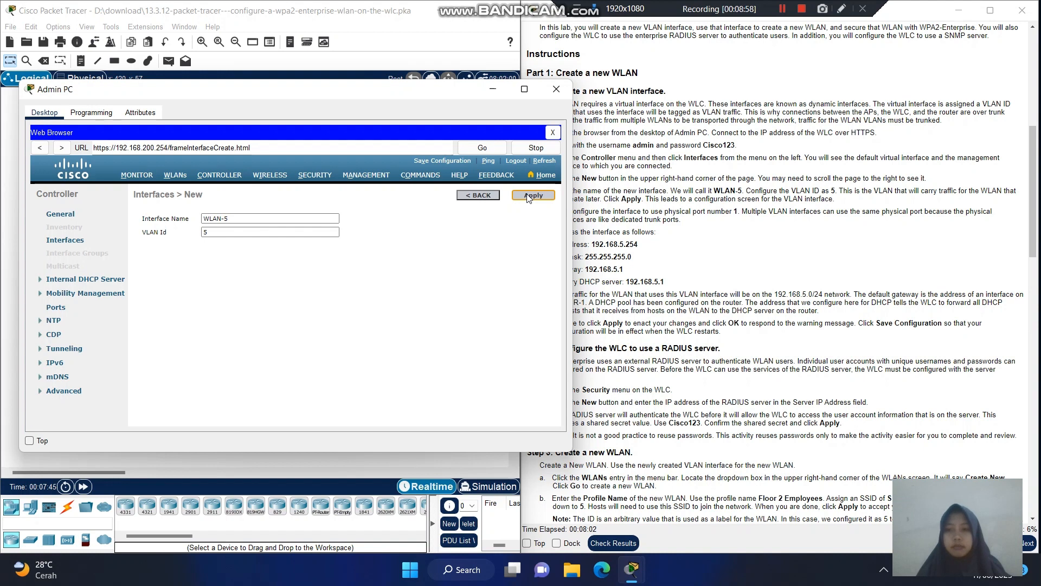
left_click(528, 196)
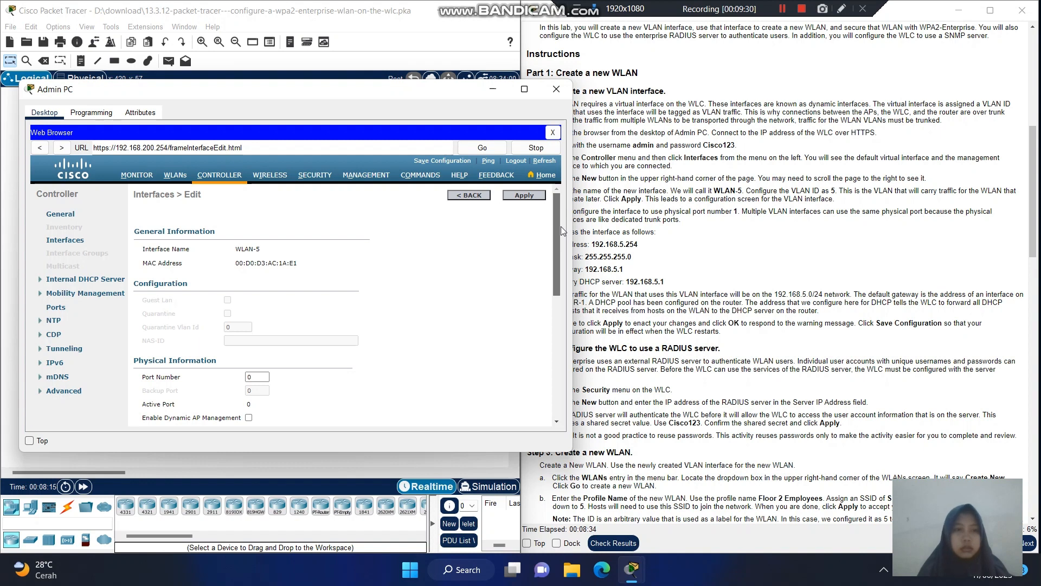
- Set WLAN-5's port number to 1 and IP address 192.168.5.254, and begin the netmask 255.255.255
scroll(561, 226, "down", 3)
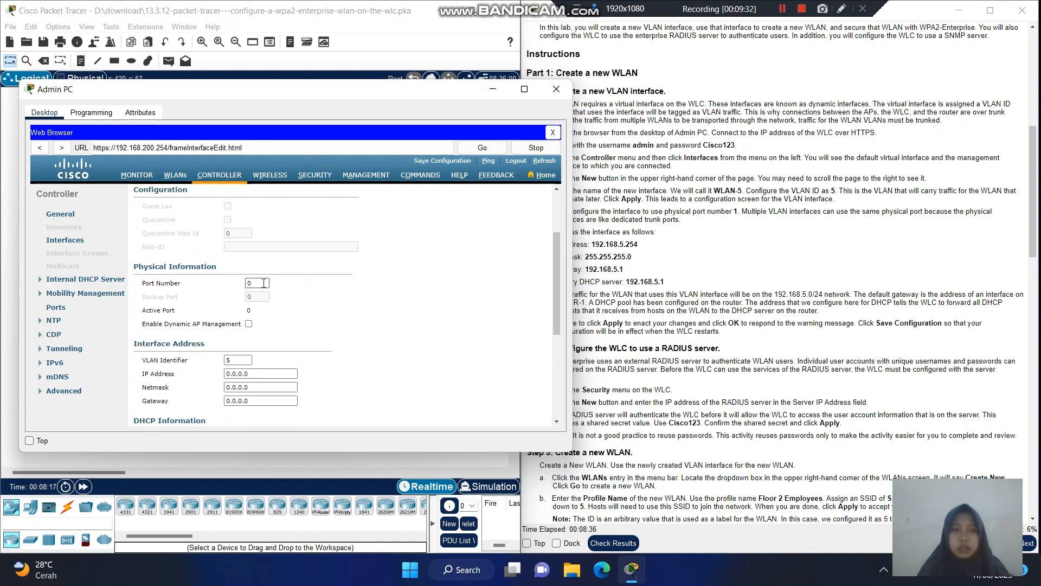
left_click(264, 283)
left_click_drag(555, 300, 555, 331)
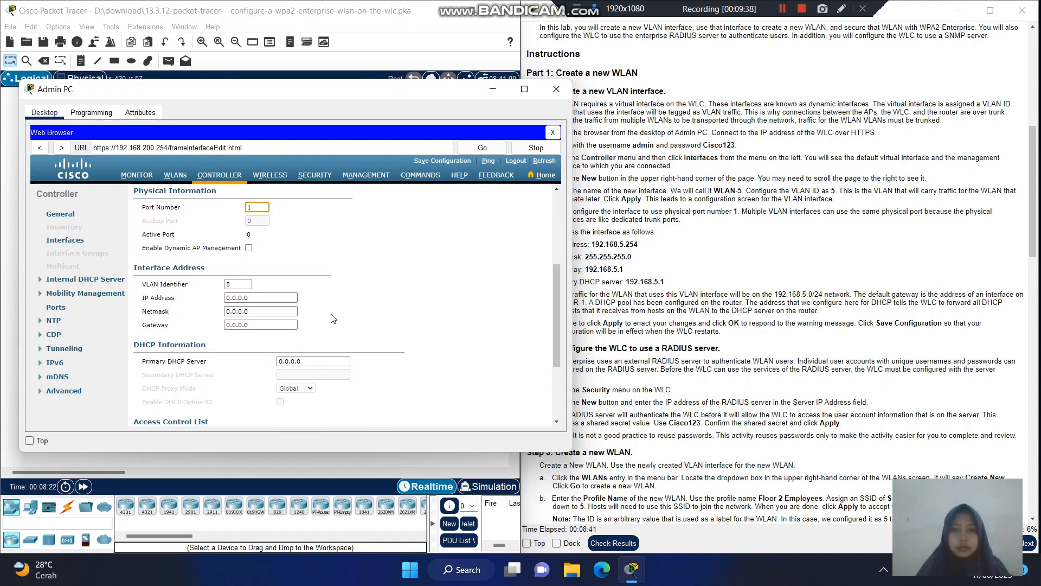
left_click(274, 297)
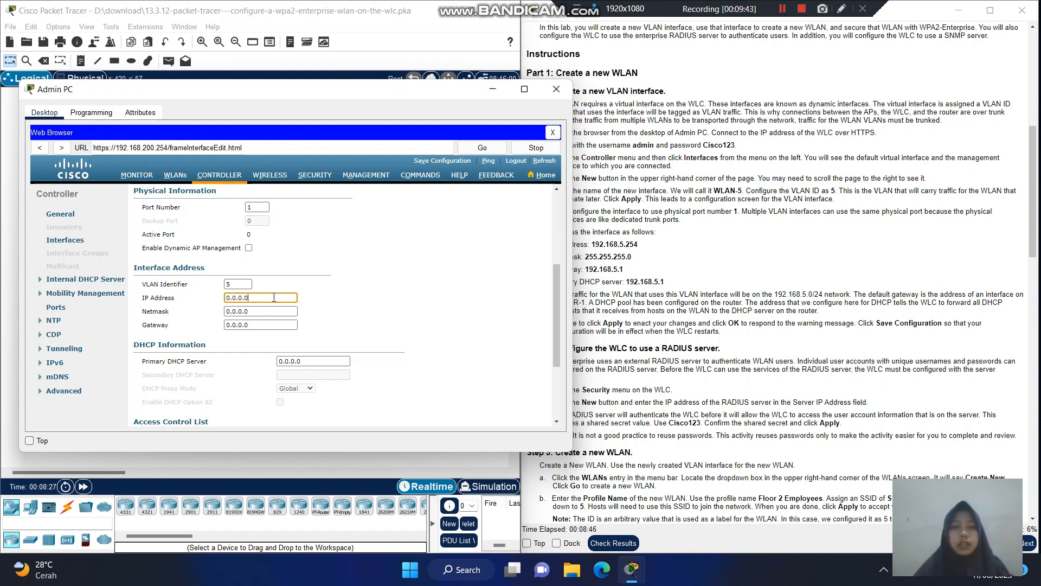
key("BackSpace")
key("BackSpace")
key("BackSpace")
key("BackSpace")
key("BackSpace")
key("BackSpace")
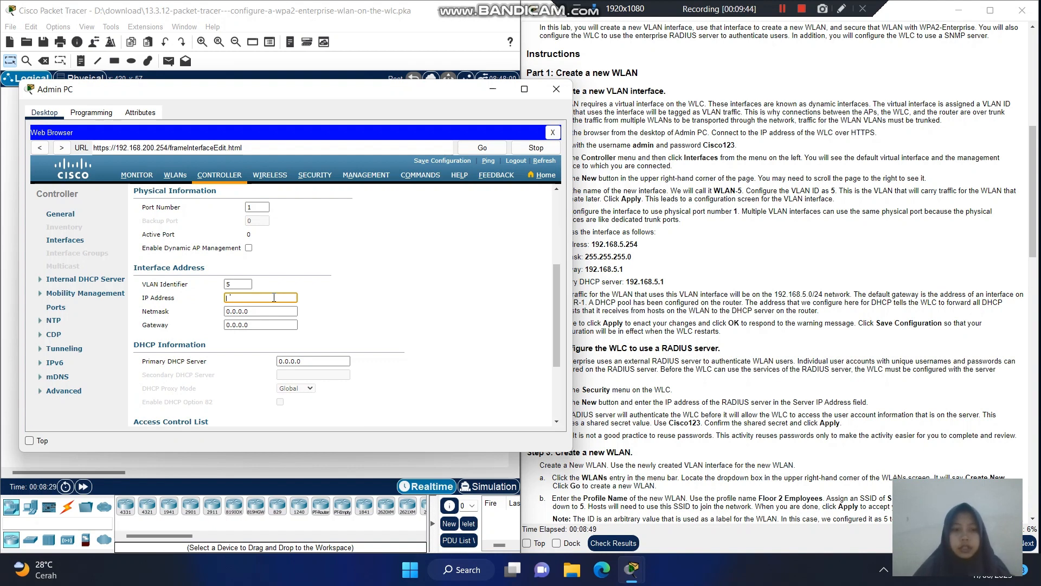
type("192.1")
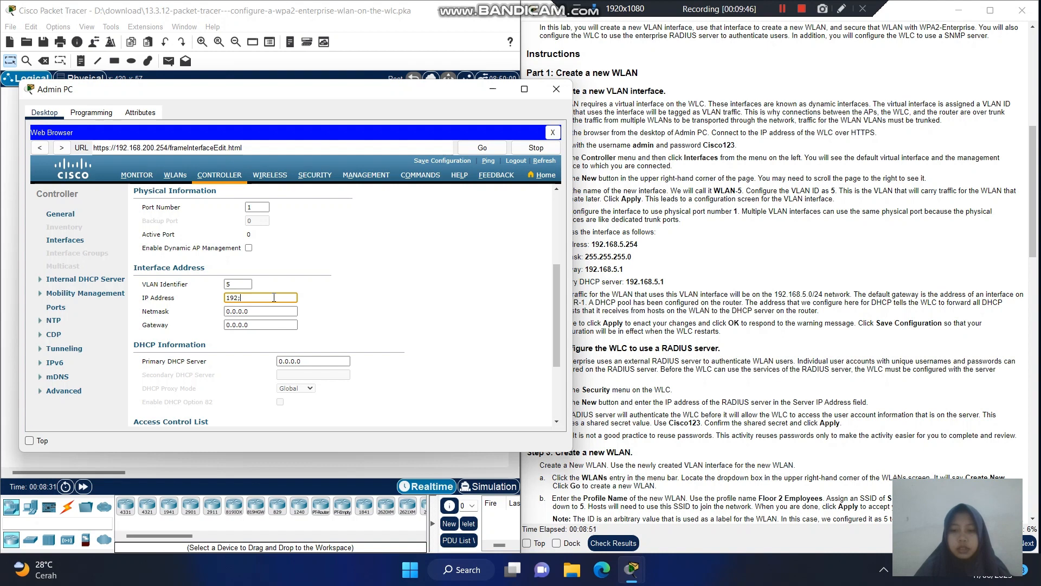
type("68")
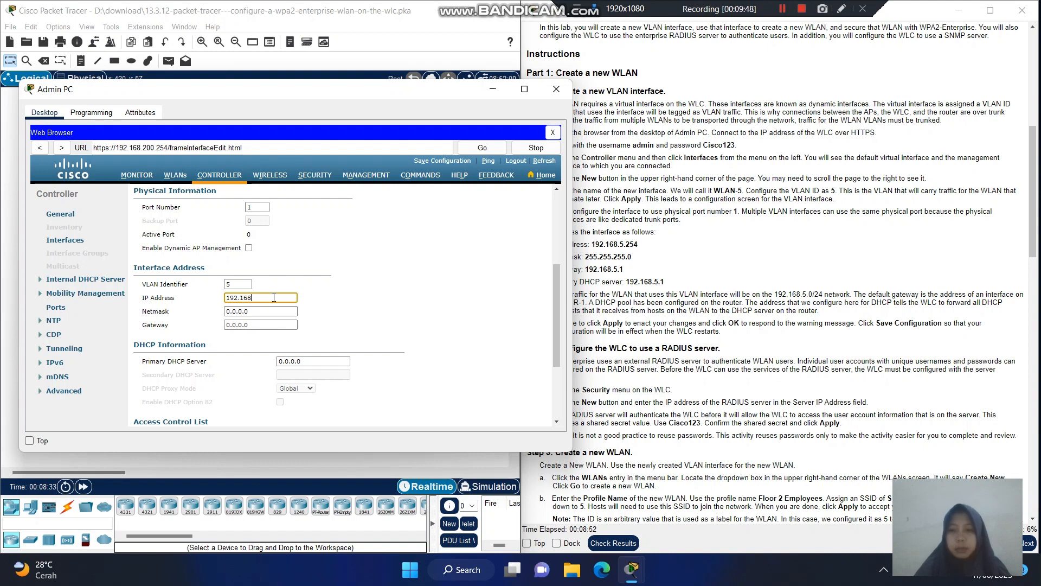
type(".5.")
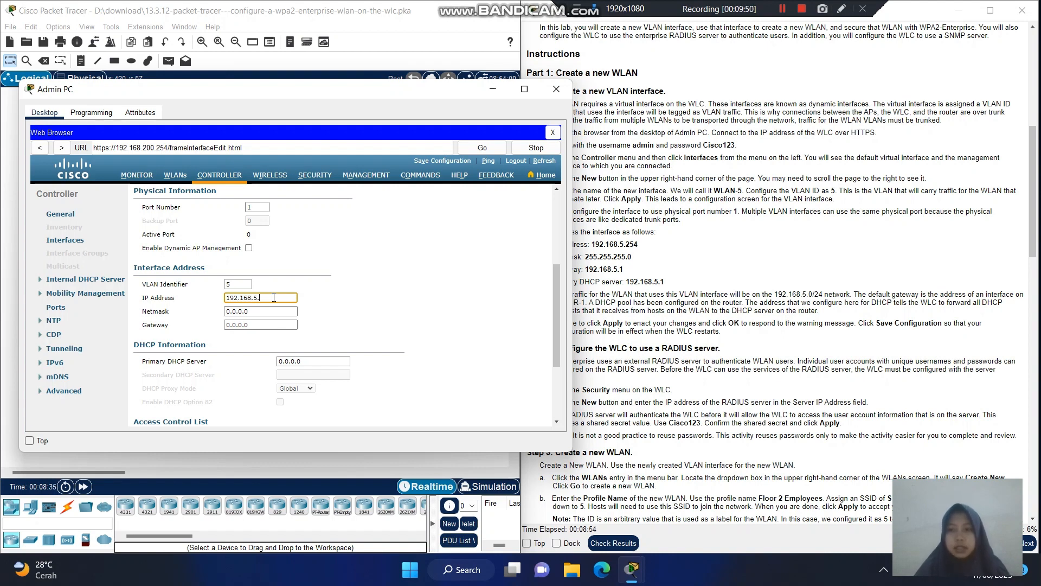
type("254")
key("Tab")
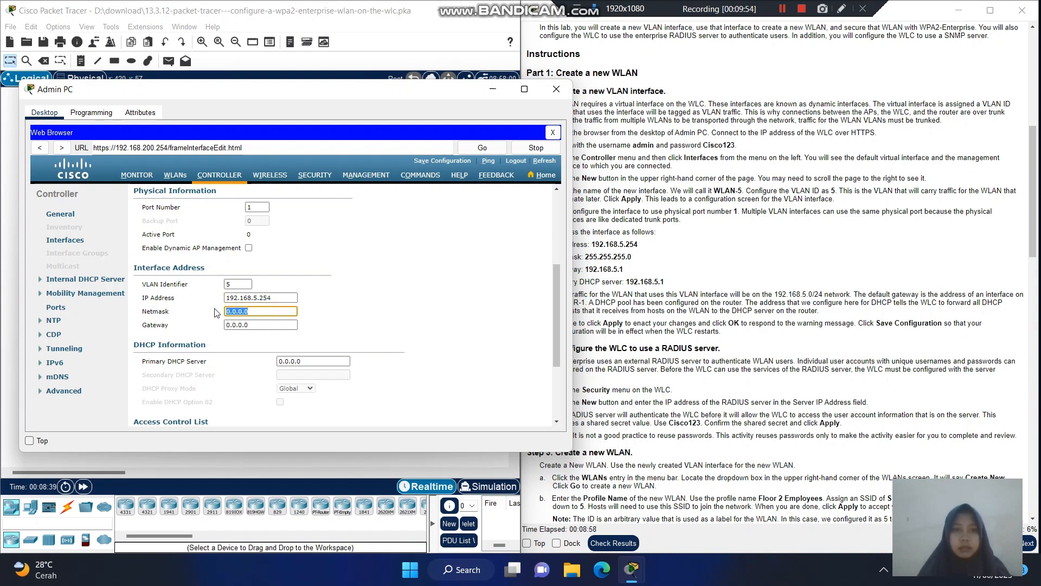
type("25")
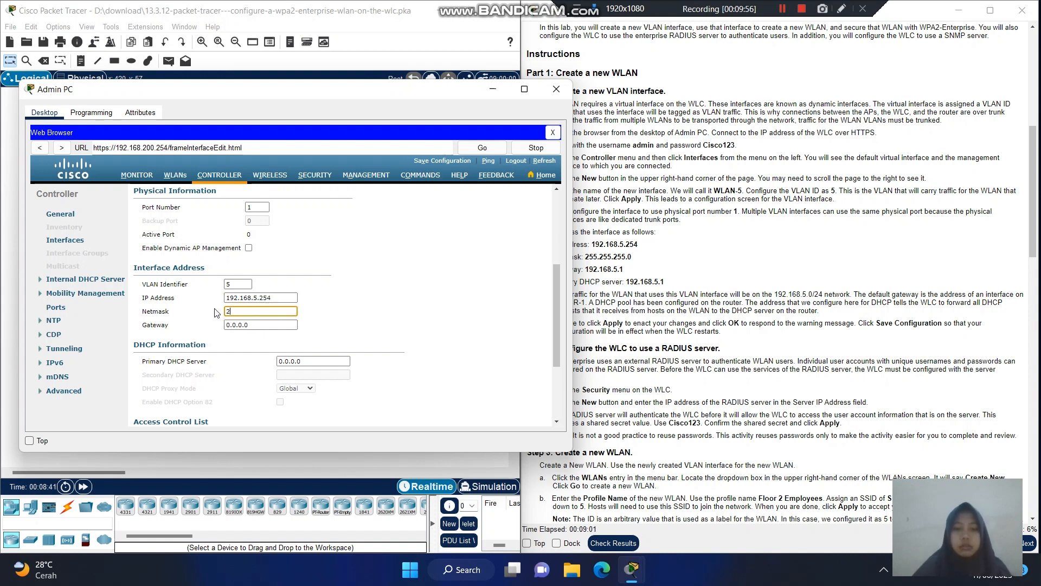
type("5.255.255")
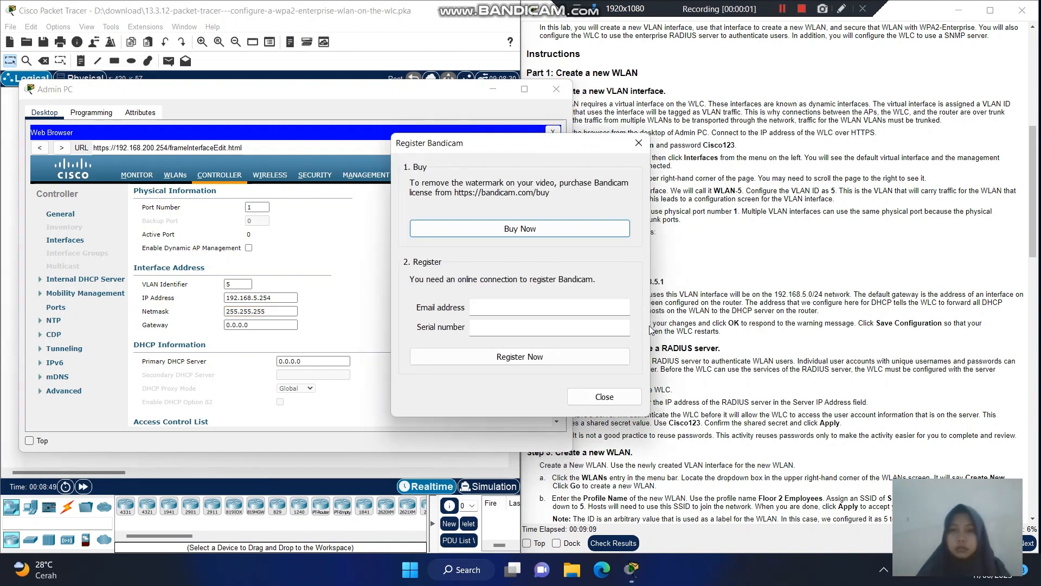
- Dismiss the Bandicam popup and complete the netmask as 255.255.255.0
left_click(615, 396)
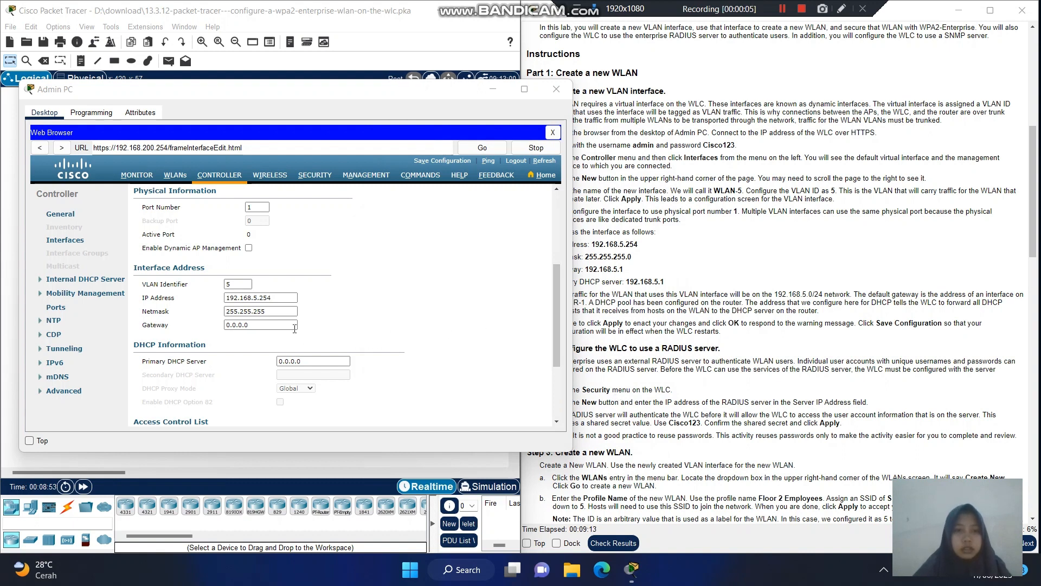
left_click(287, 313)
type(".0")
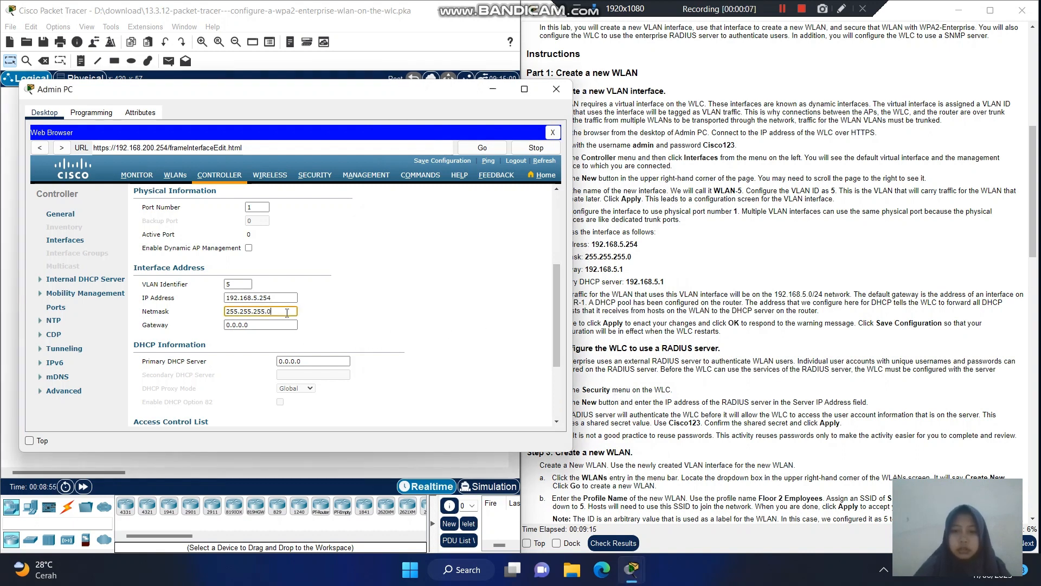
- Set the interface gateway to 192.168.5.1 and shift the Admin PC window to reveal the instructions
left_click(257, 325)
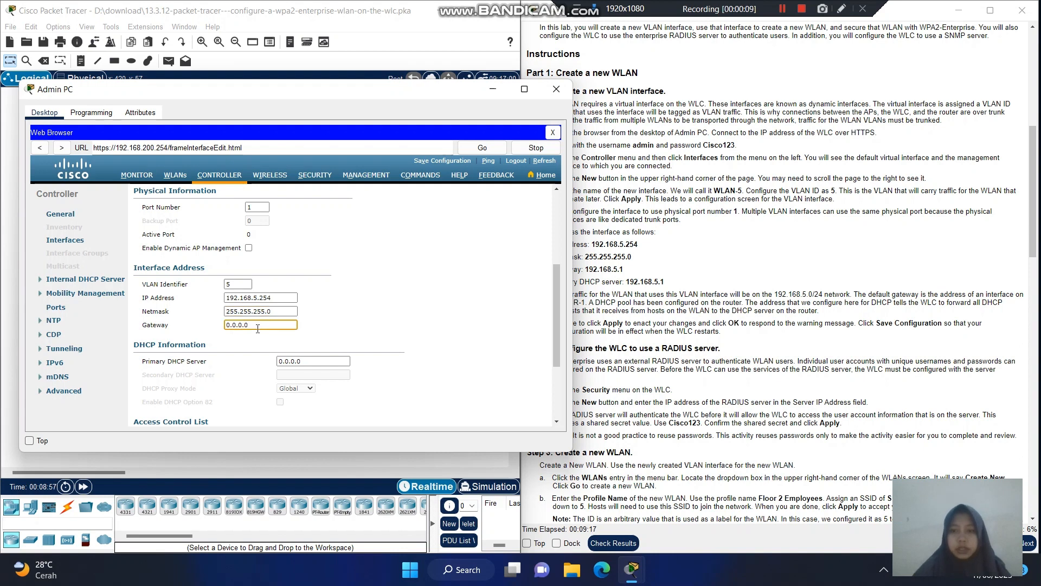
key("BackSpace")
key("BackSpace")
key("BackSpace")
key("BackSpace")
key("BackSpace")
key("BackSpace")
type("2.168.")
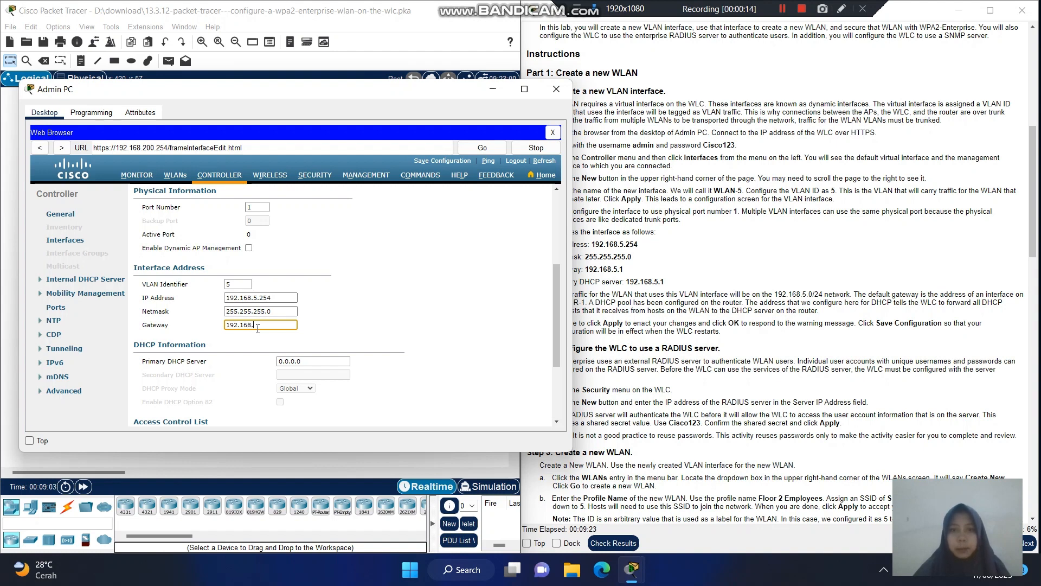
type("5.1")
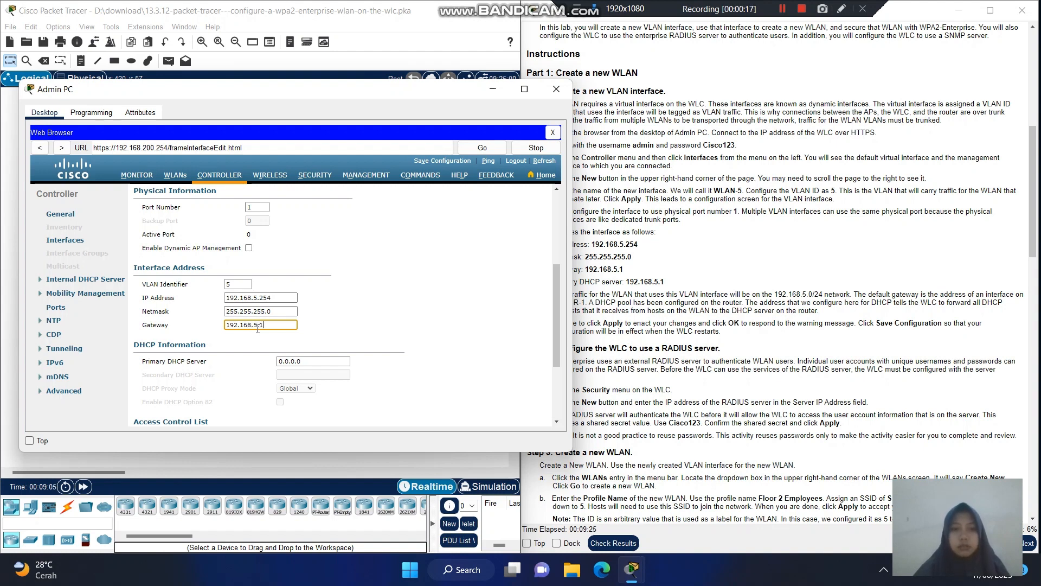
left_click_drag(553, 304, 554, 327)
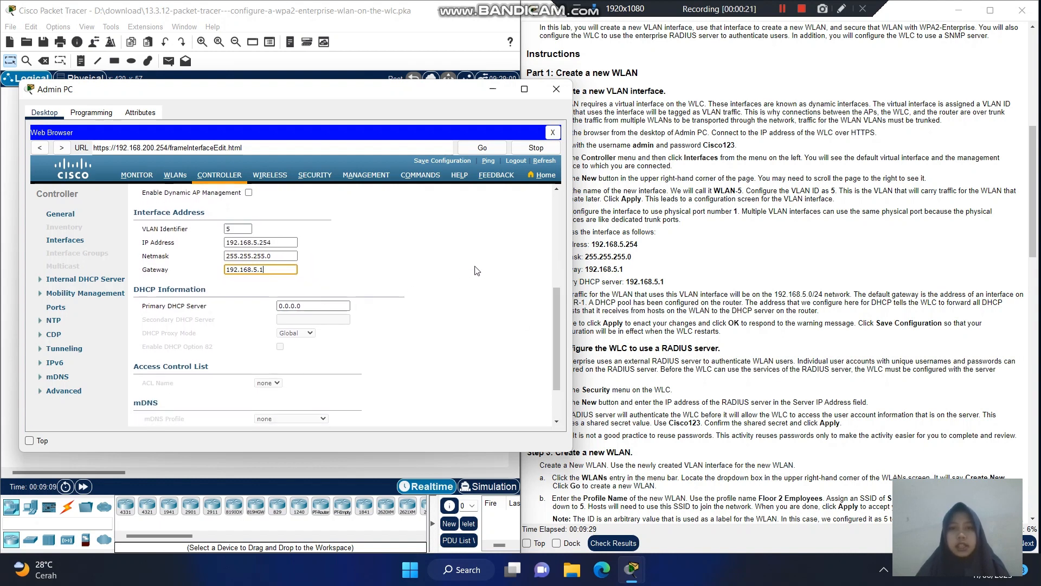
left_click_drag(422, 99, 381, 99)
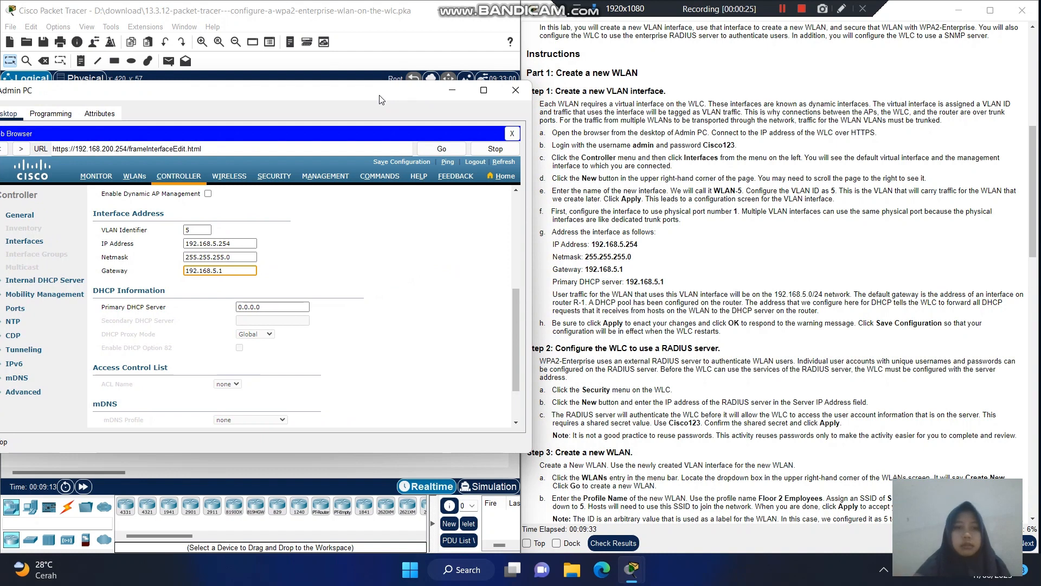
- Replace the 0.0.0.0 primary DHCP server on the WLAN-5 interface with 192.168.5.1
left_click(278, 307)
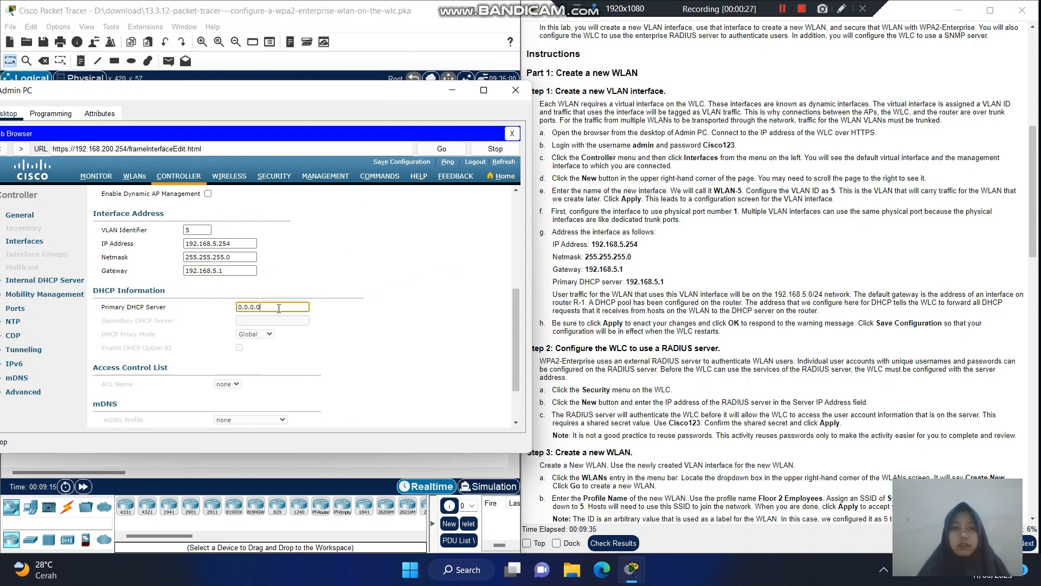
left_click_drag(279, 308, 212, 321)
key("BackSpace")
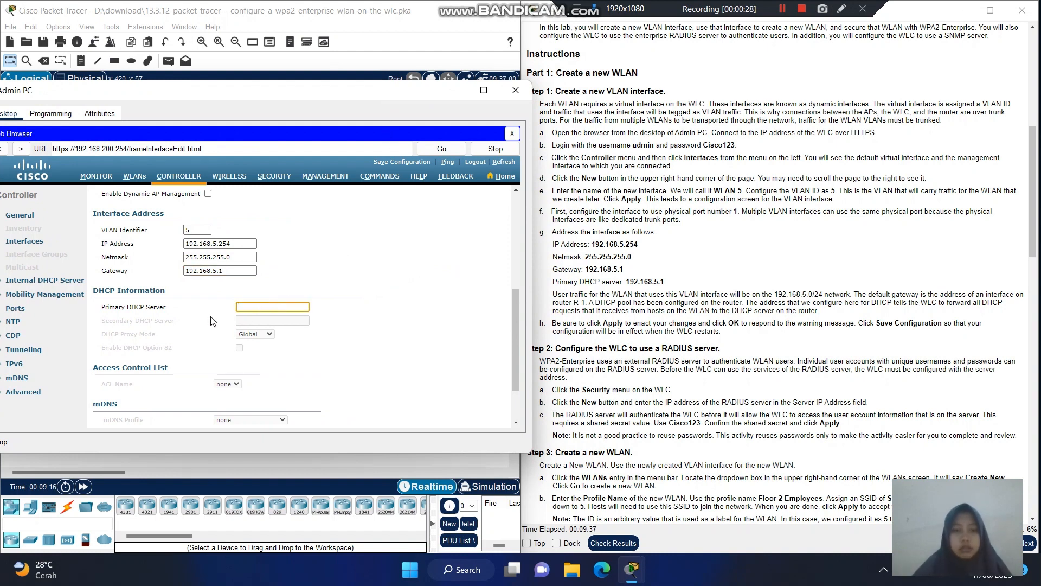
type("192.16")
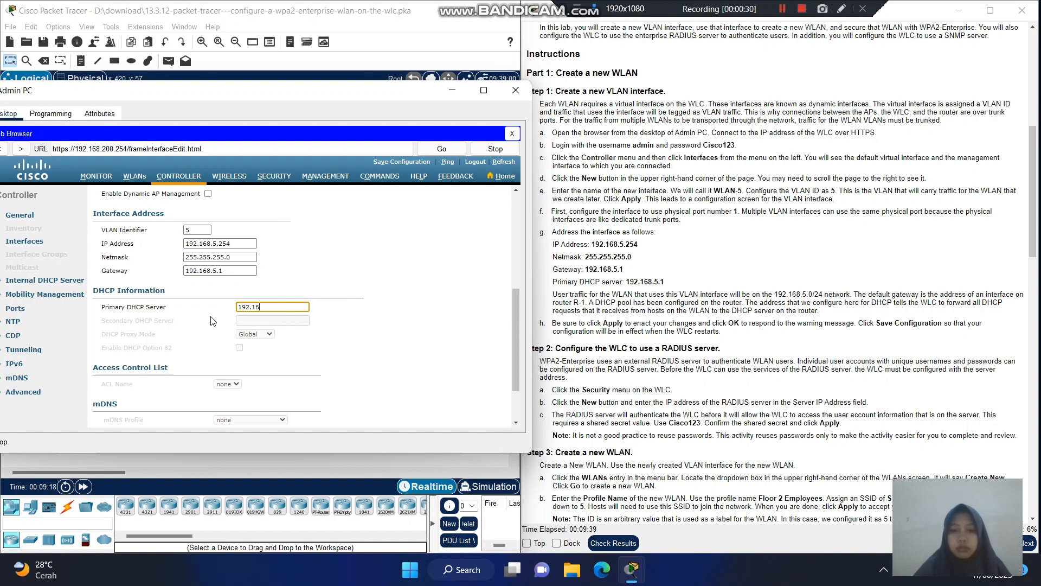
type("8.5.1")
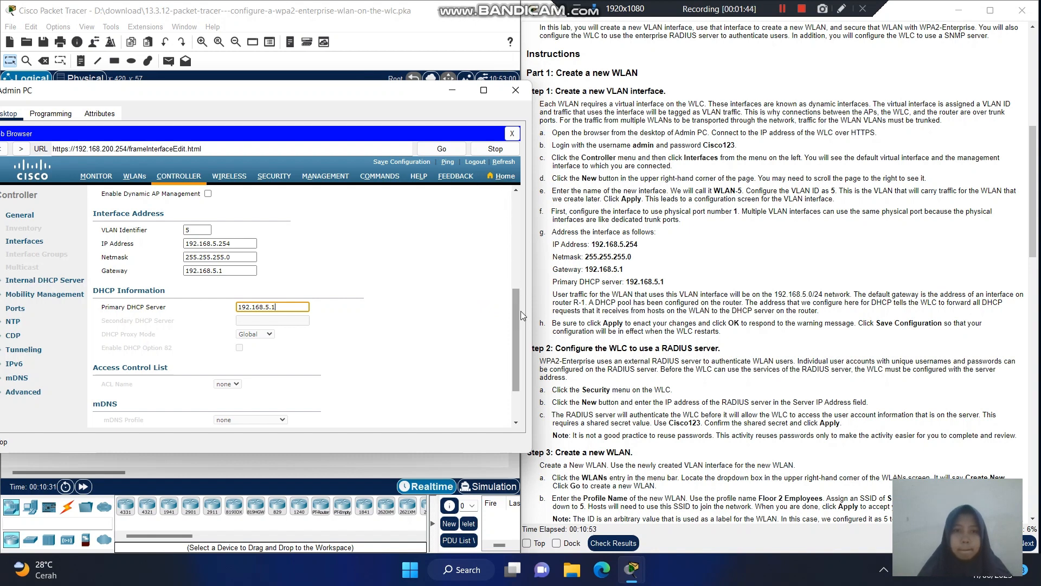
- Apply the WLAN-5 interface settings, accept the WLAN warning, and save the configuration to flash
left_click_drag(518, 323, 516, 204)
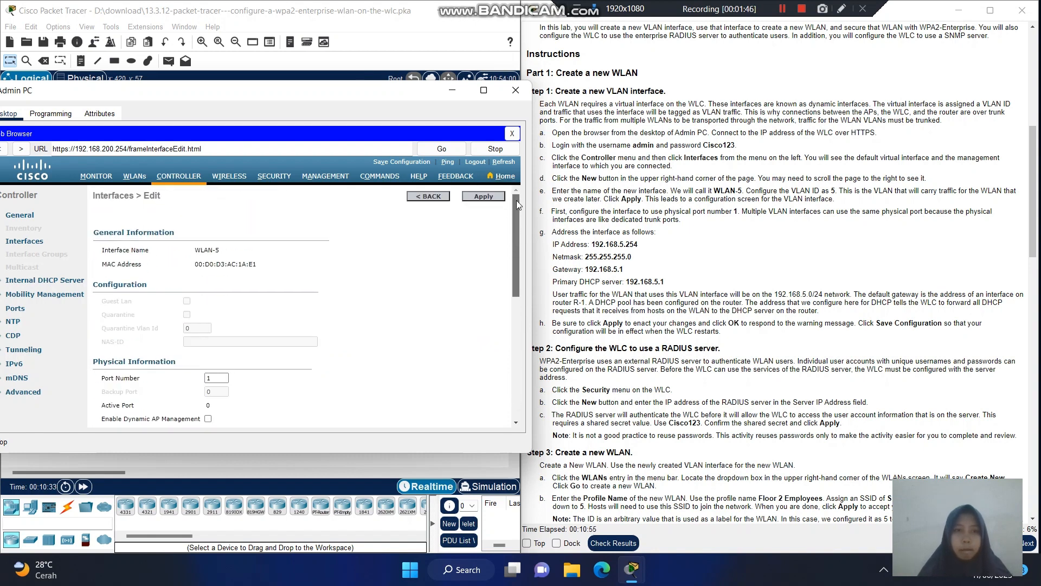
left_click(480, 197)
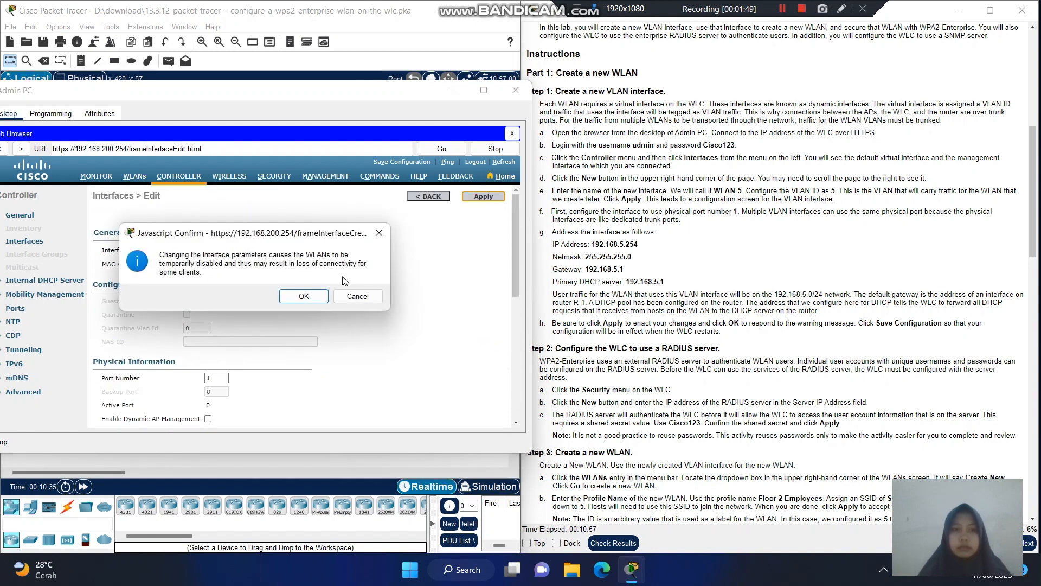
left_click(315, 298)
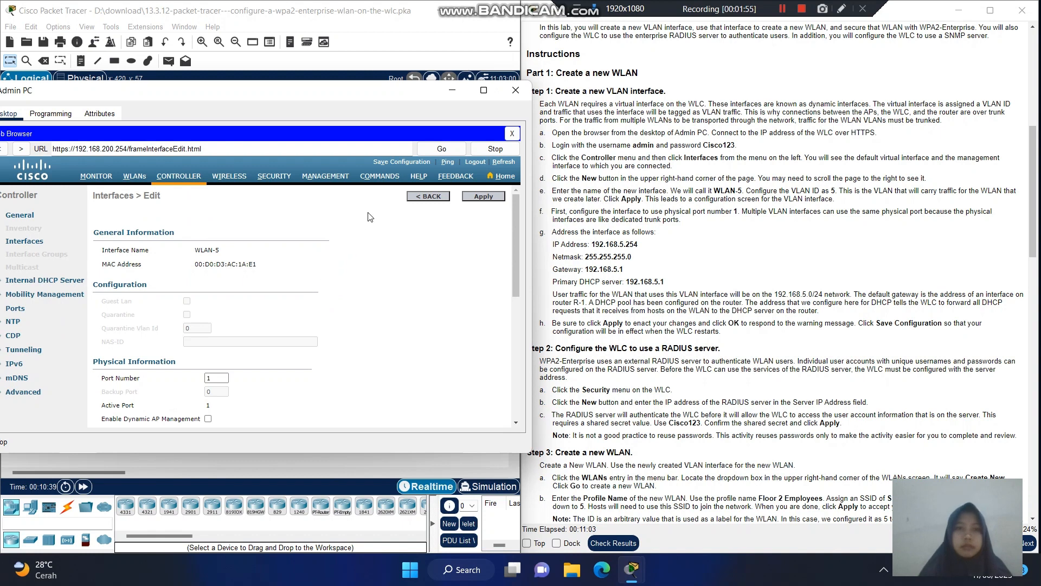
left_click(397, 162)
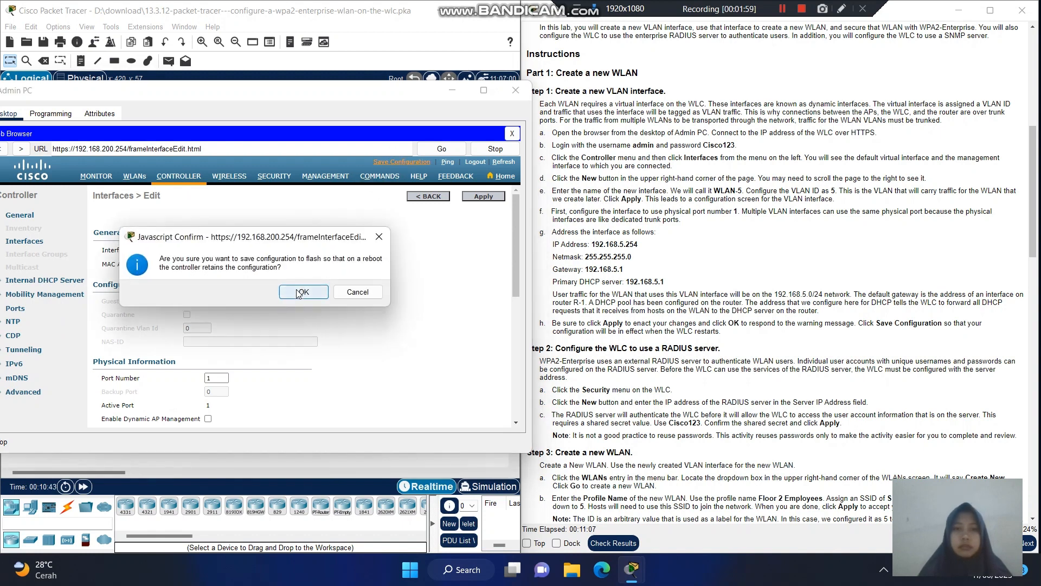
left_click(302, 292)
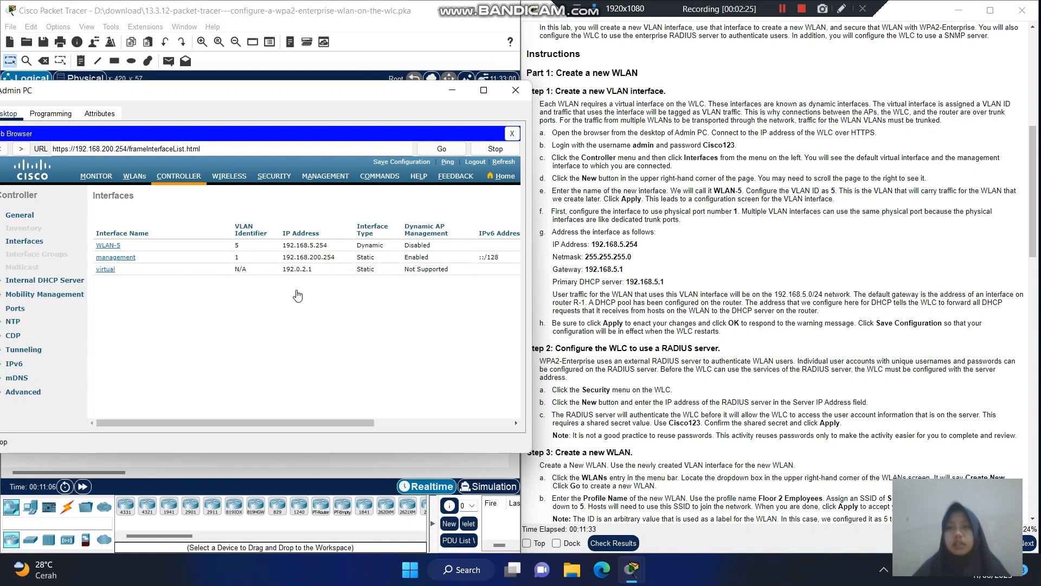
left_click(780, 8)
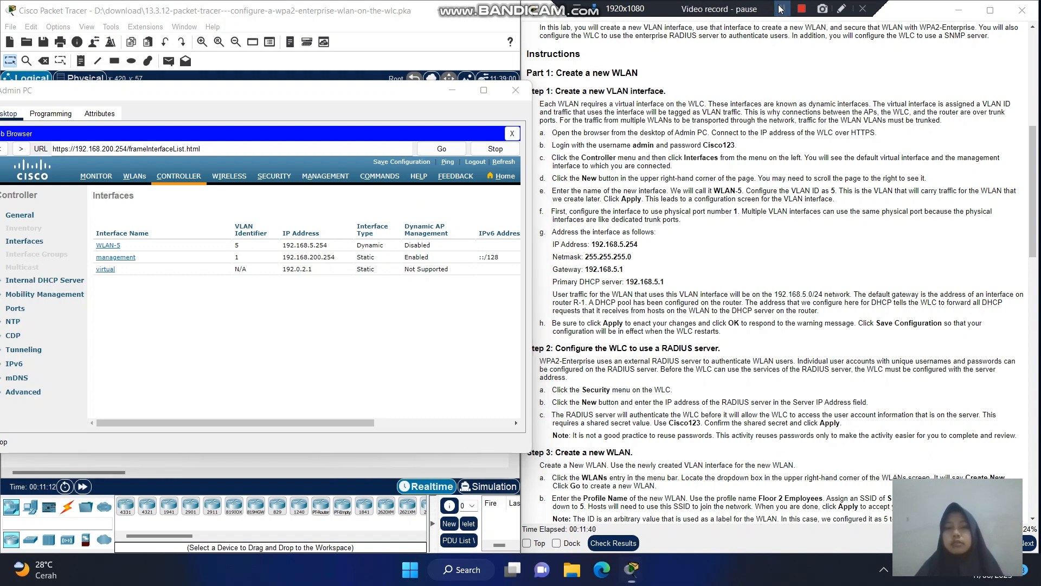
left_click(781, 8)
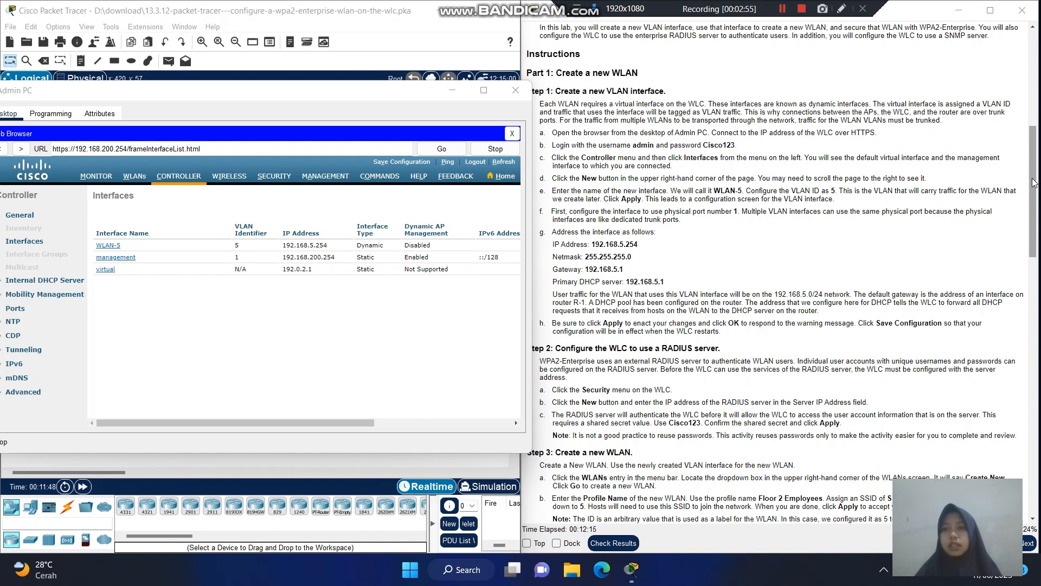
left_click_drag(1032, 177, 1032, 192)
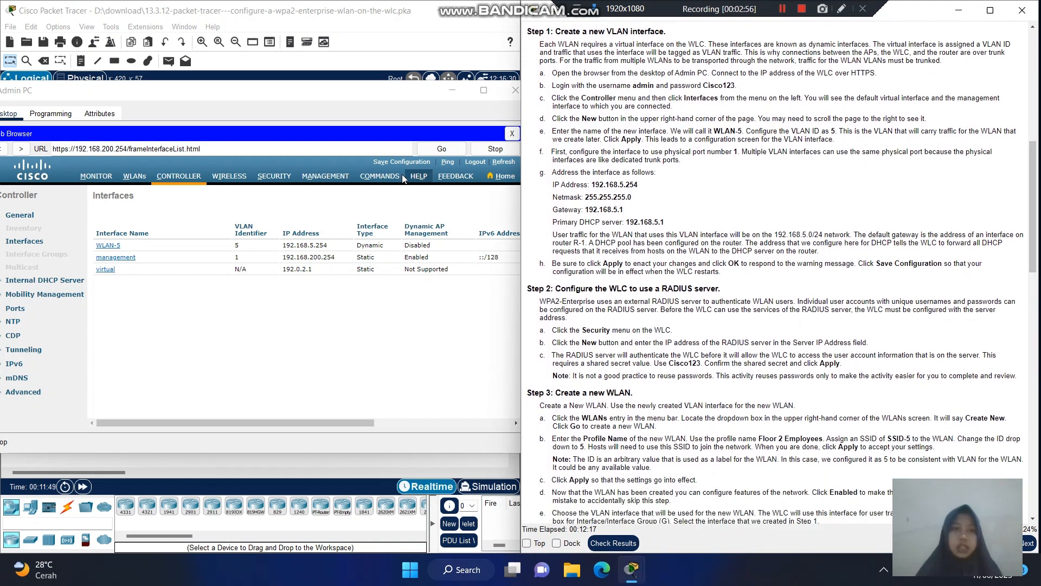
- Add a new RADIUS authentication server under Security with server IP 172.31.1.254
left_click(296, 174)
left_click(274, 176)
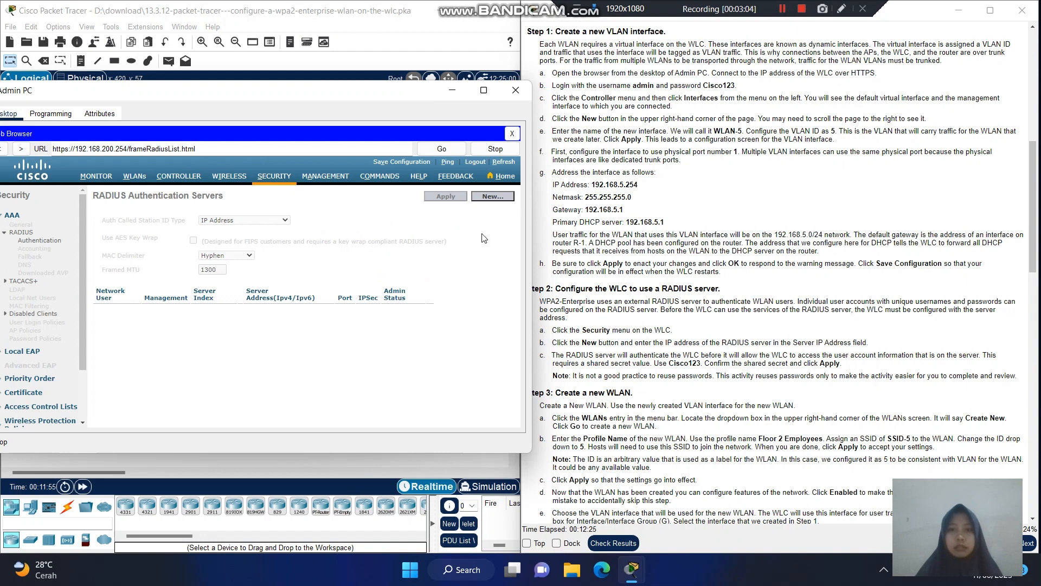
left_click(499, 197)
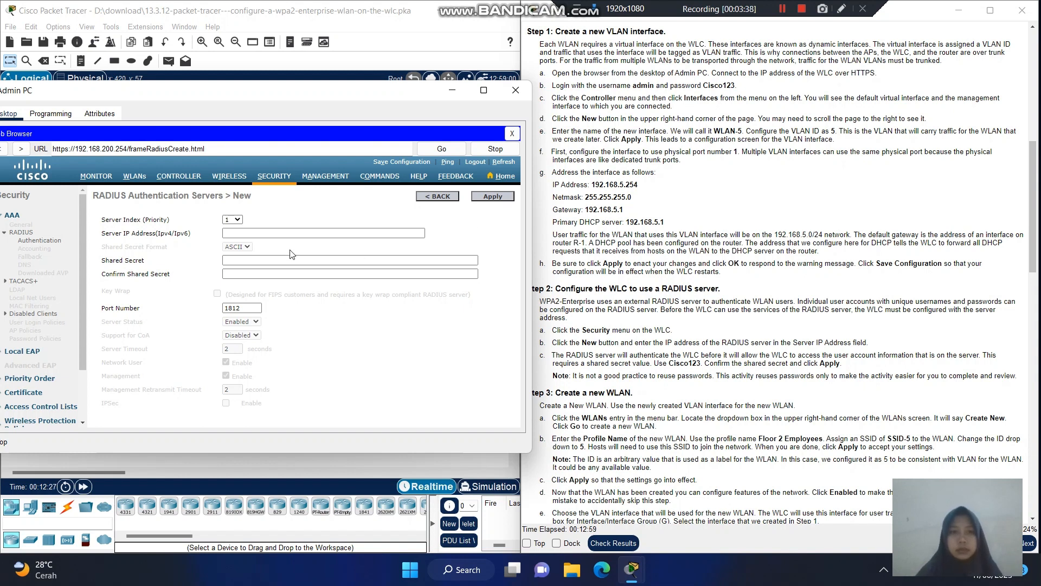
left_click(289, 234)
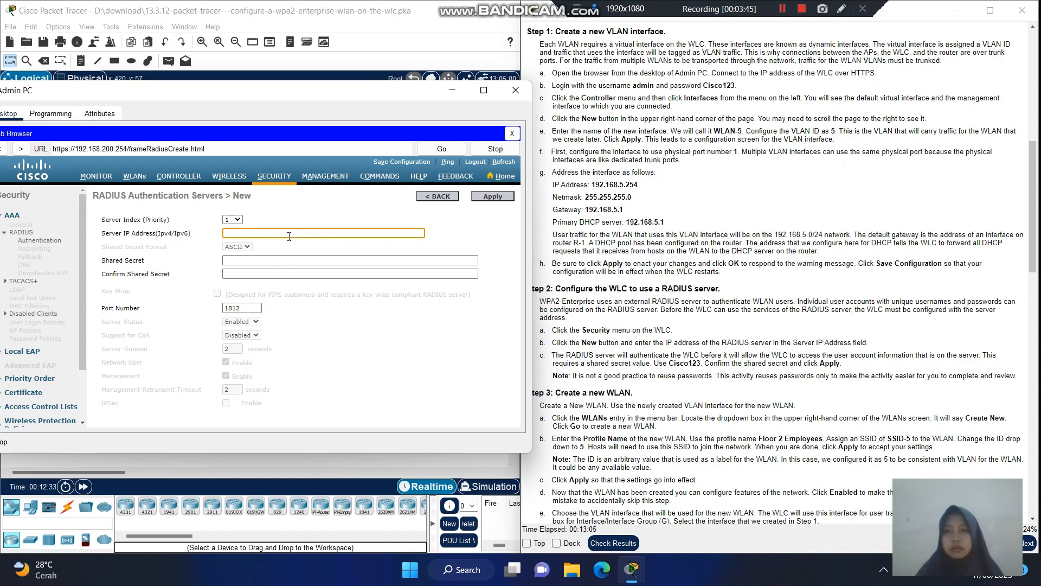
type("1")
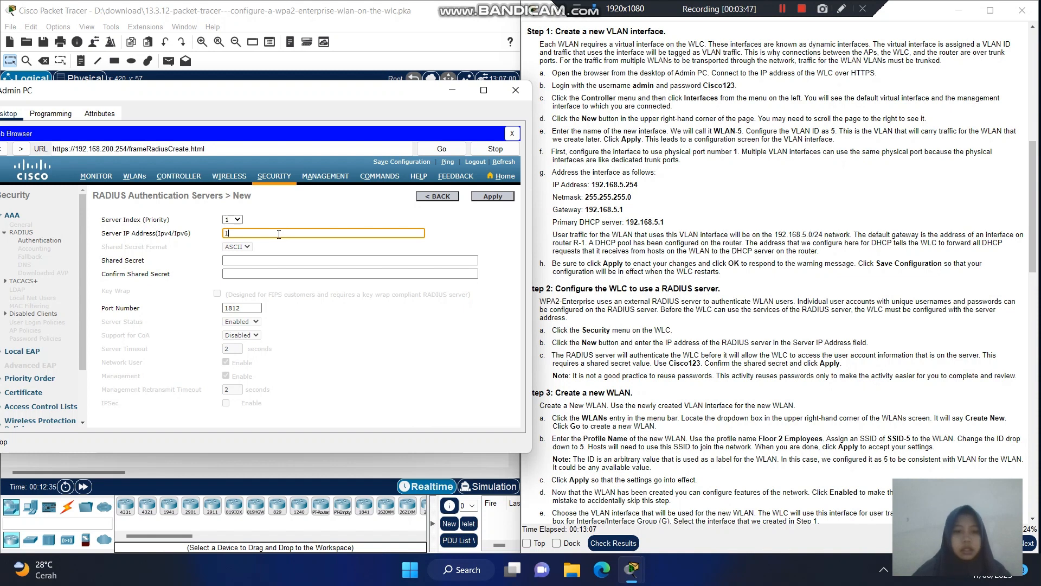
type("72.16")
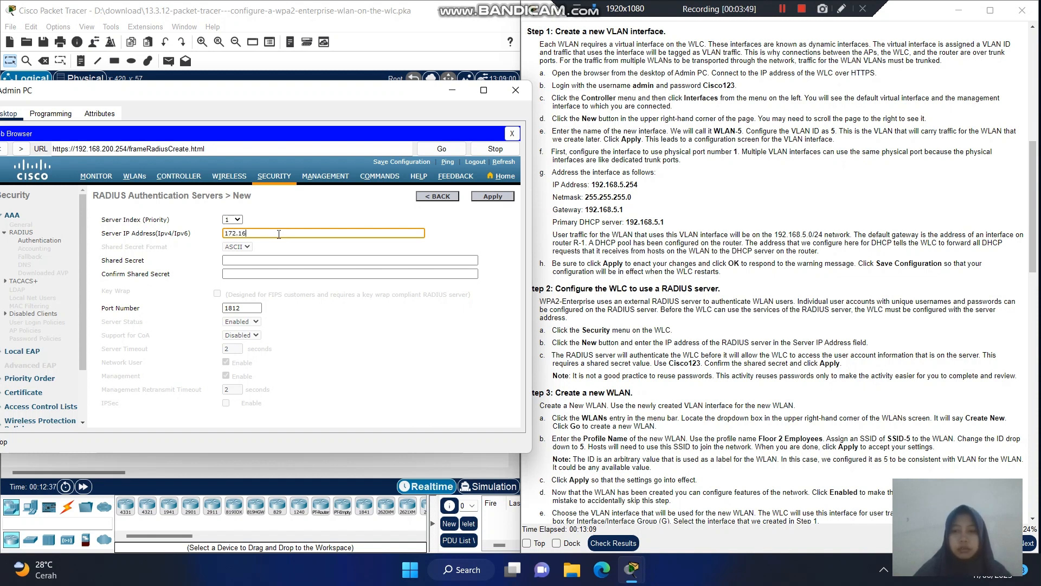
key("BackSpace")
key("BackSpace")
type("31.1.2")
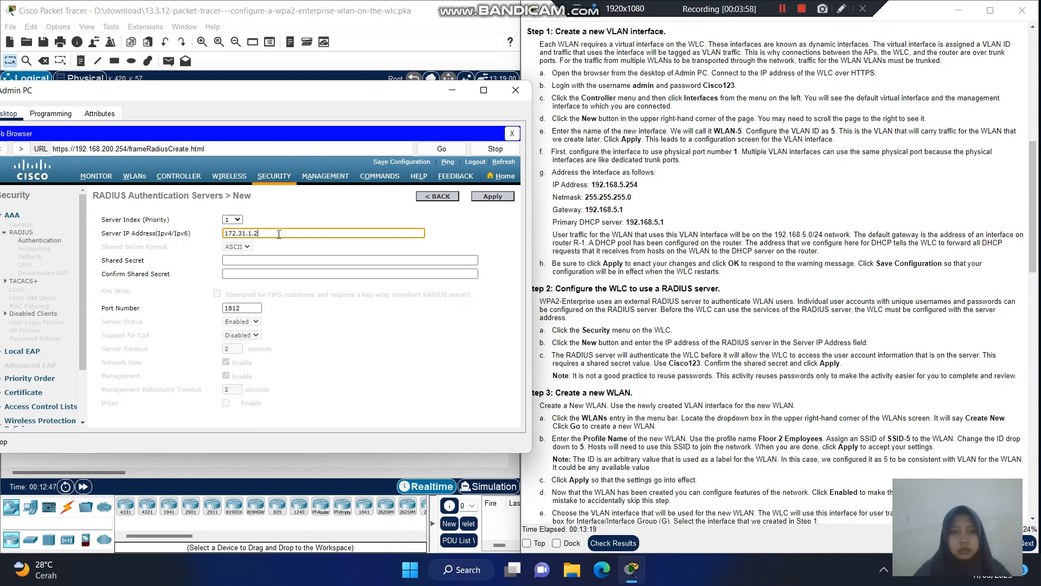
type("54")
- Enter and confirm the RADIUS shared secret, then apply to register the server on port 1812
left_click(270, 259)
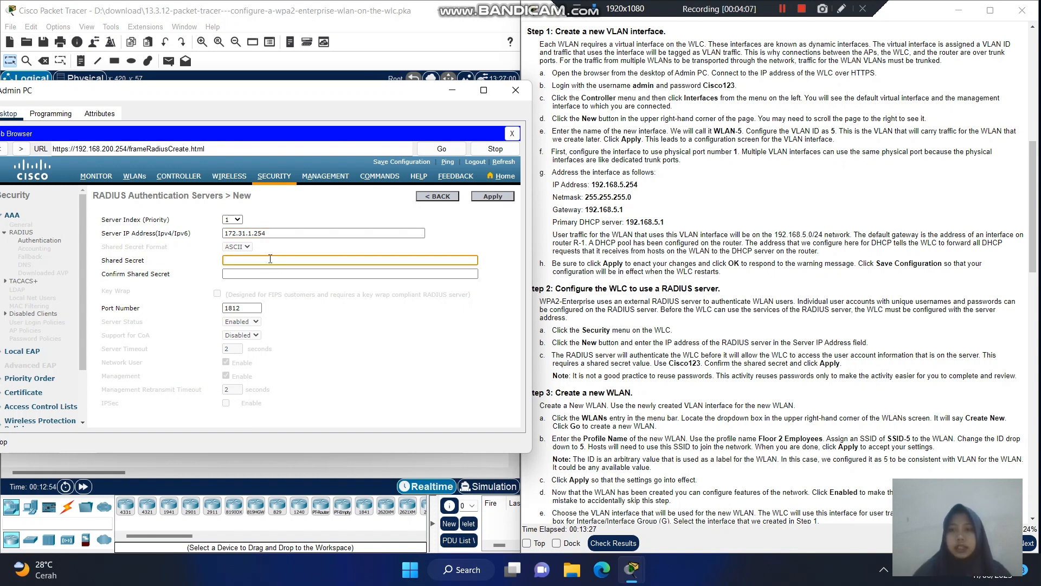
type("C")
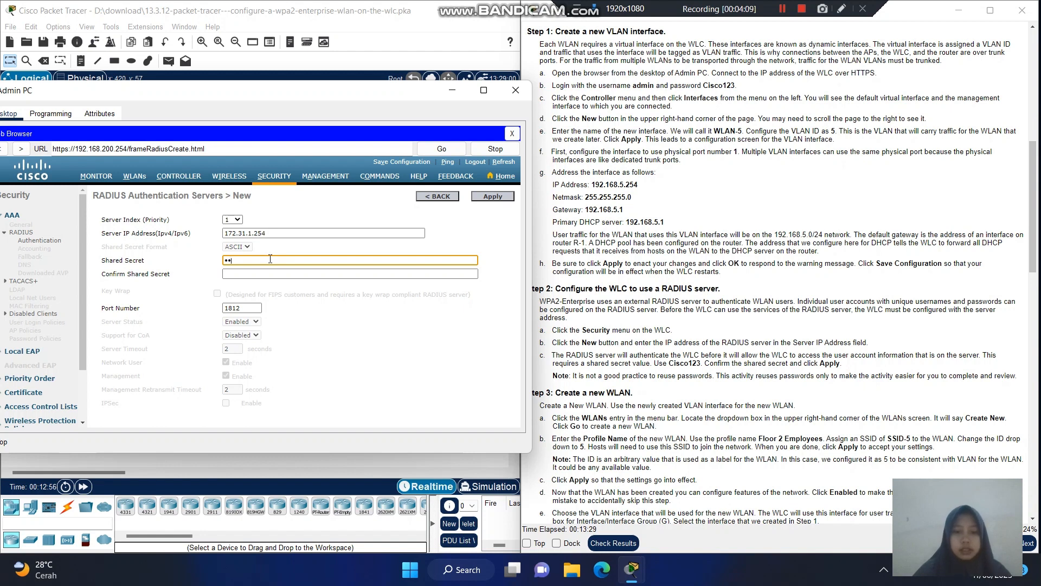
type("isco")
key("BackSpace")
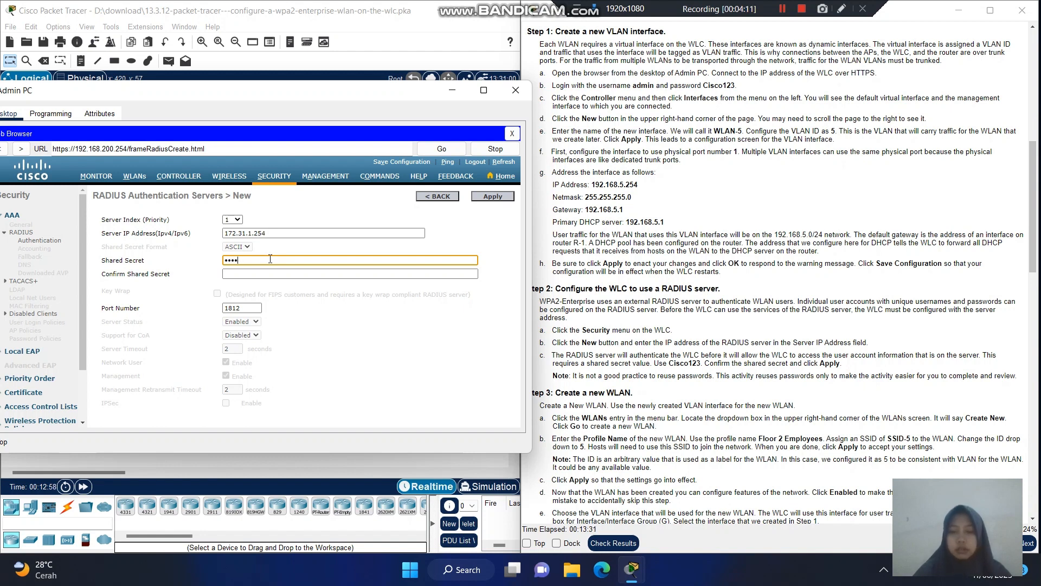
key("BackSpace")
key("BackSpace")
key("BackSpace")
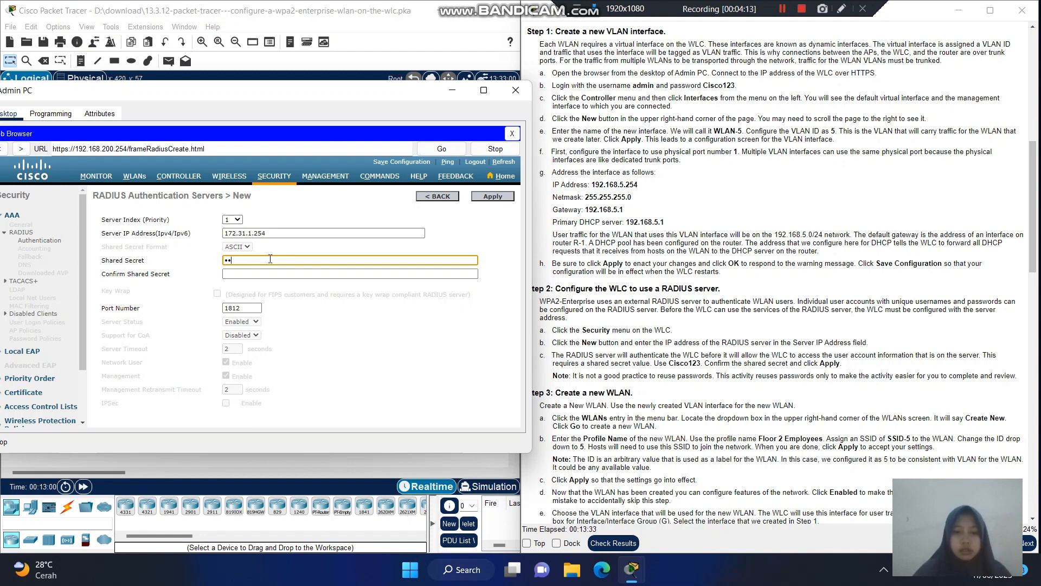
type("3")
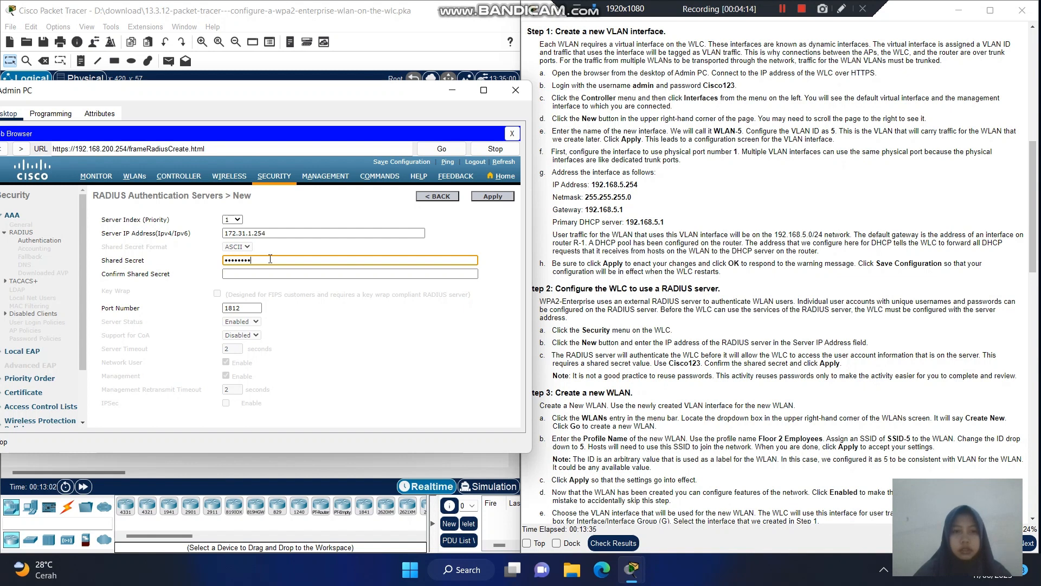
left_click(257, 277)
type("C")
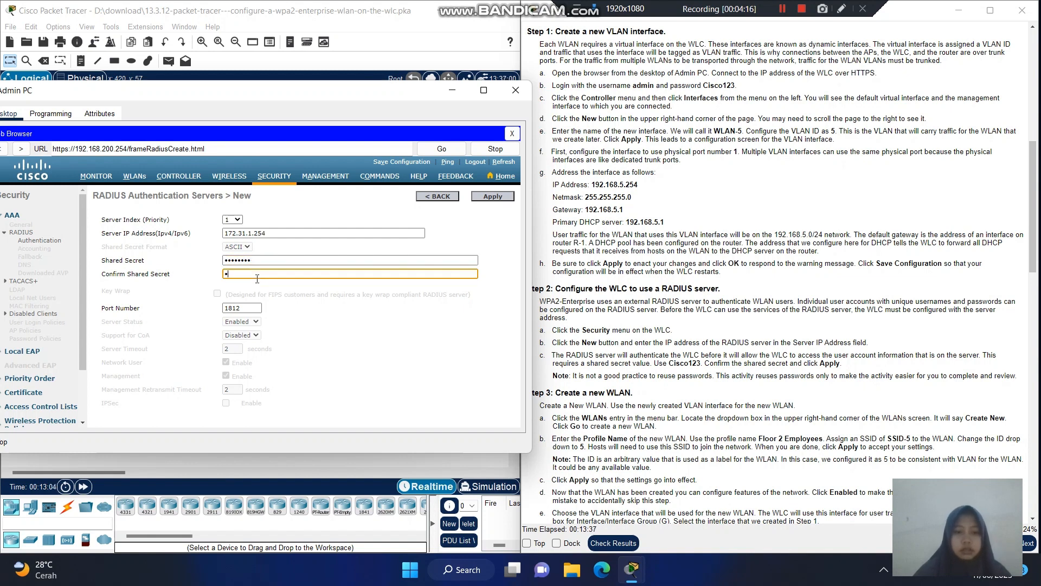
type("isco12")
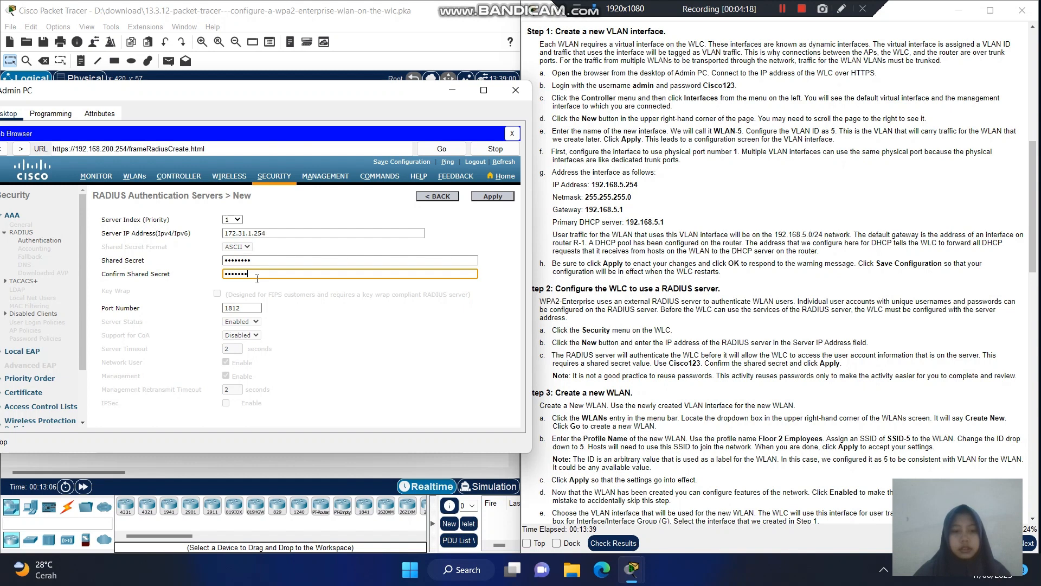
type("3")
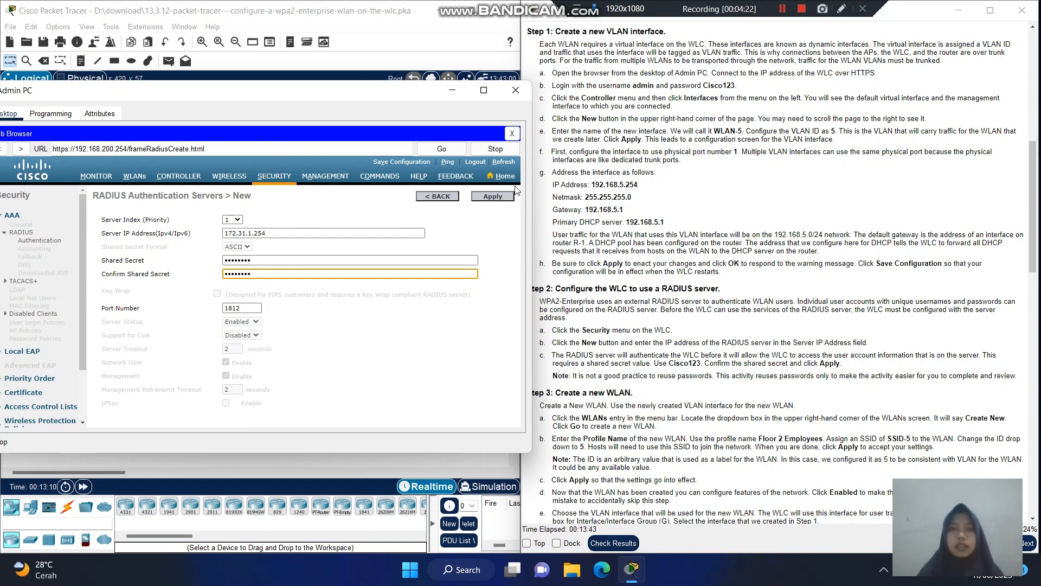
left_click(505, 197)
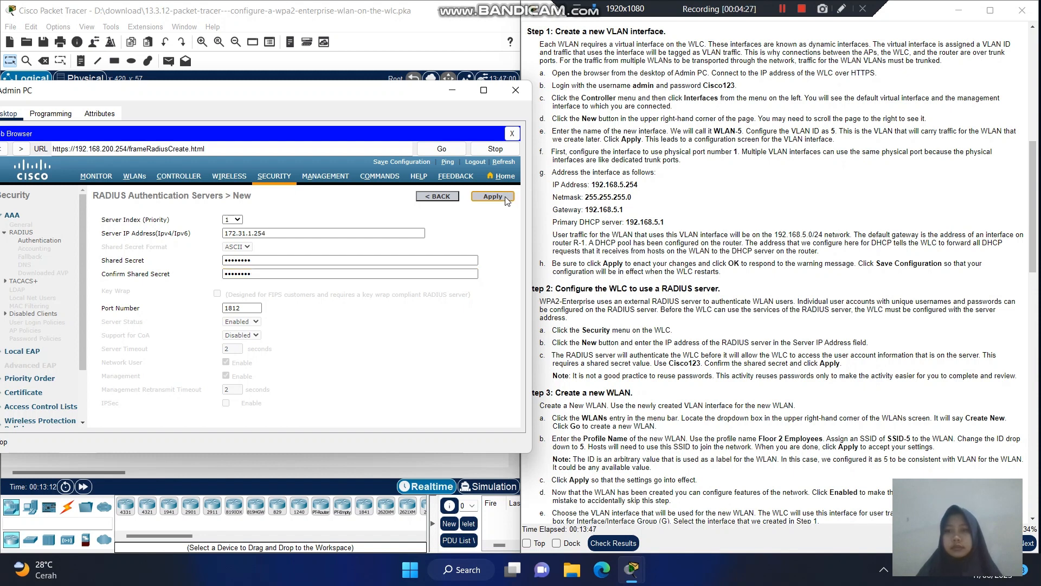
left_click(505, 196)
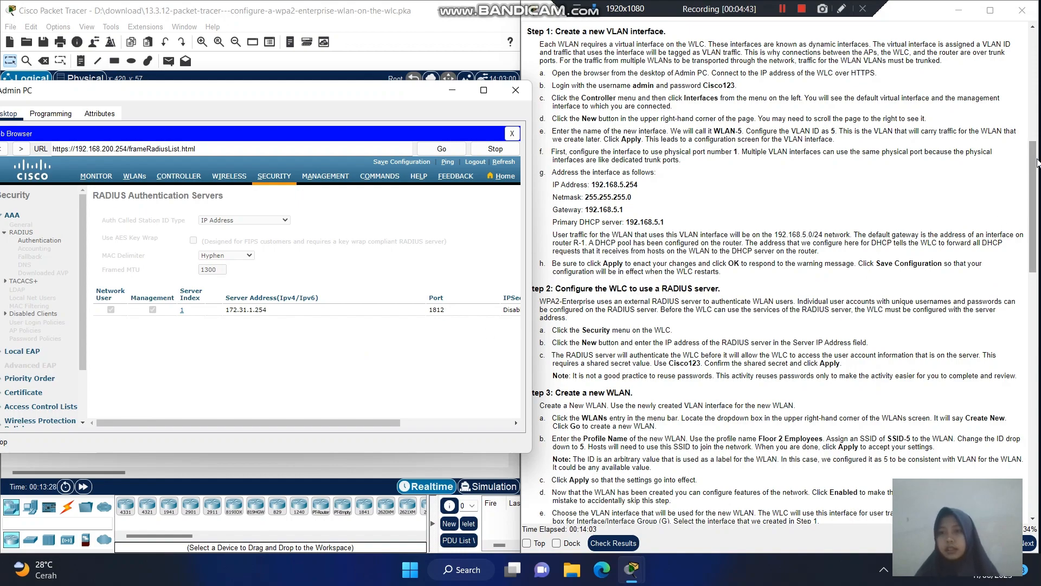
- Scroll the lab instructions to Step 3 and bring up the WLC's empty WLANs list
left_click_drag(1036, 163, 1037, 256)
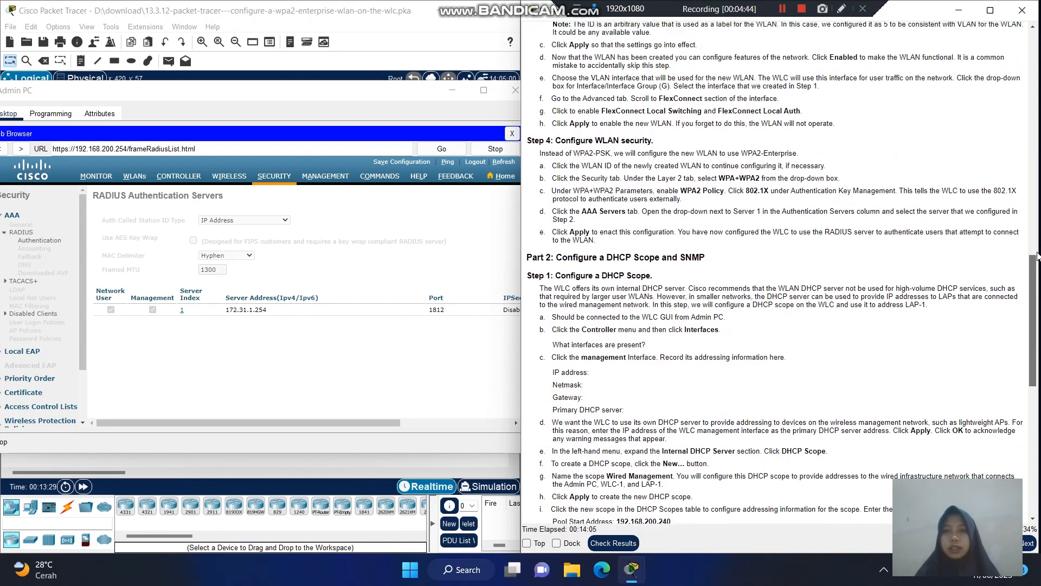
scroll(1037, 255, "up", 3)
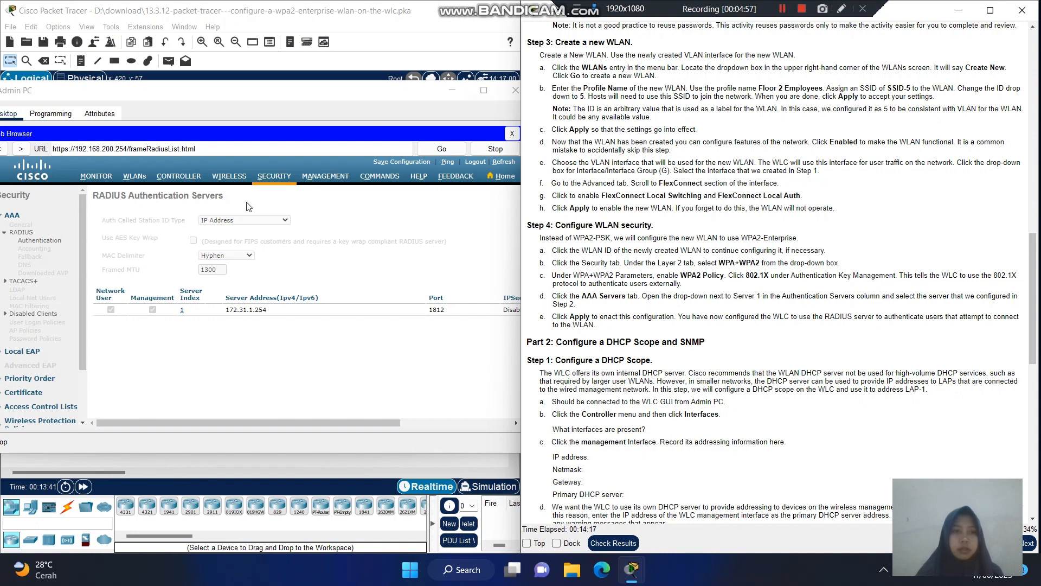
left_click(140, 180)
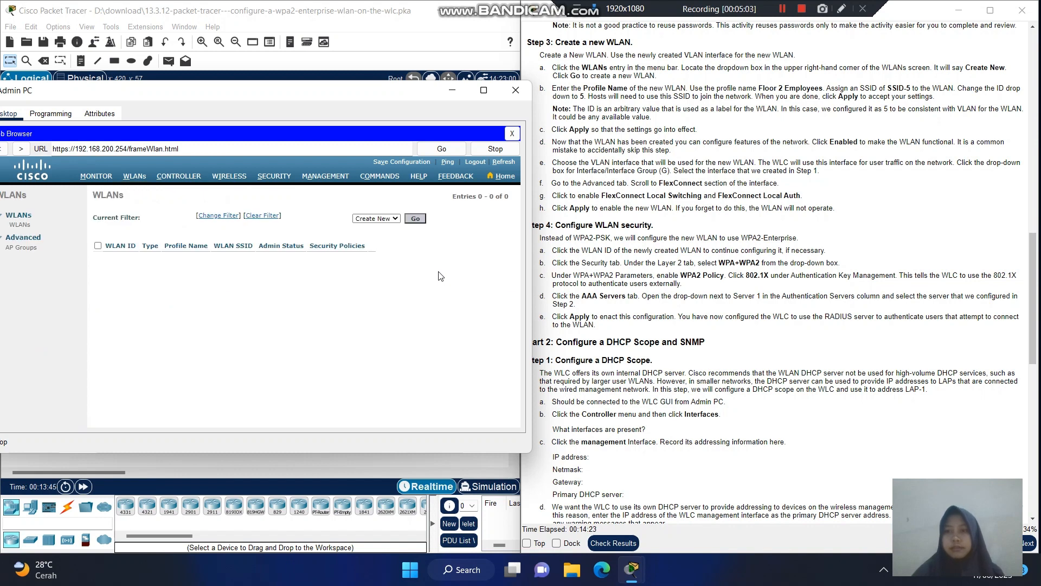
- Create WLAN ID 5 with profile name 'Floor 2 Employees' and SSID 'SSID-5'
left_click(416, 222)
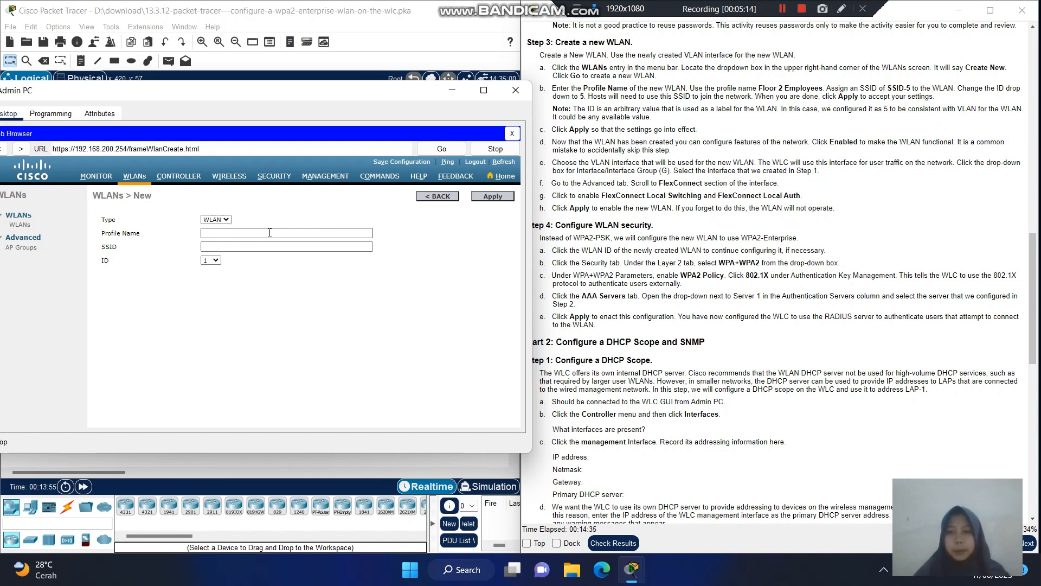
left_click(269, 233)
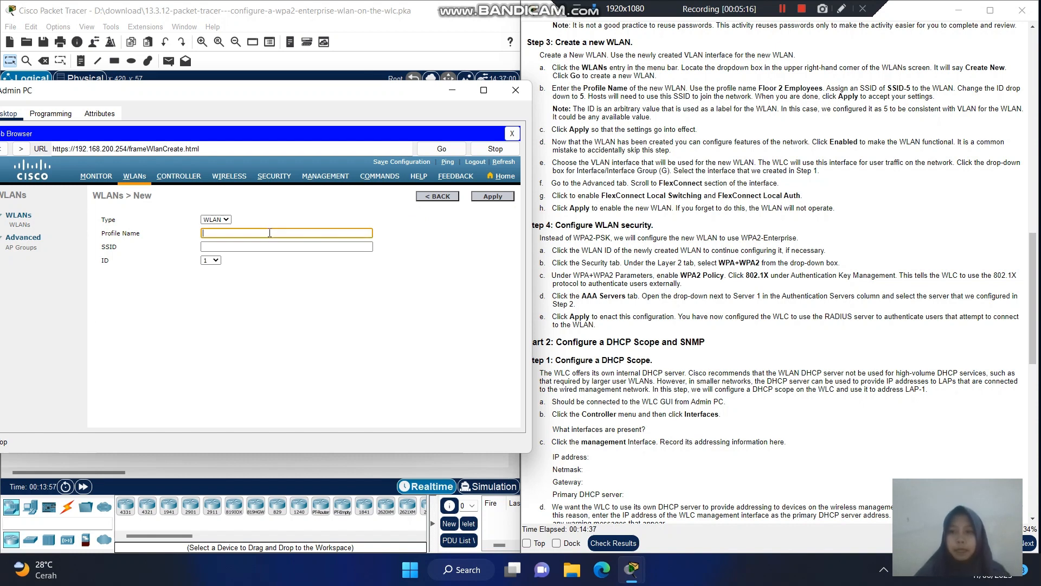
type("Floor 2")
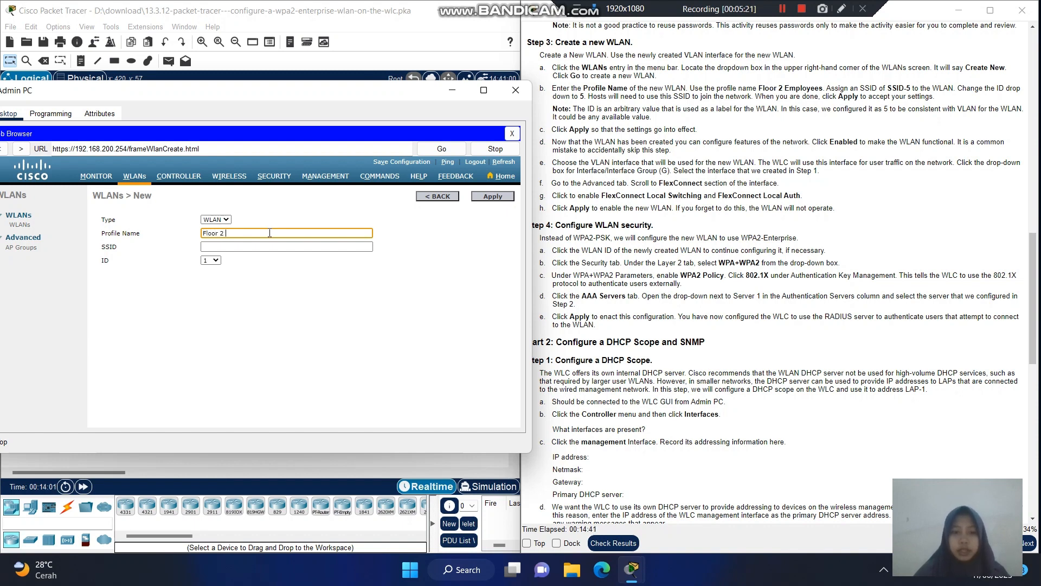
type(" eEmploye")
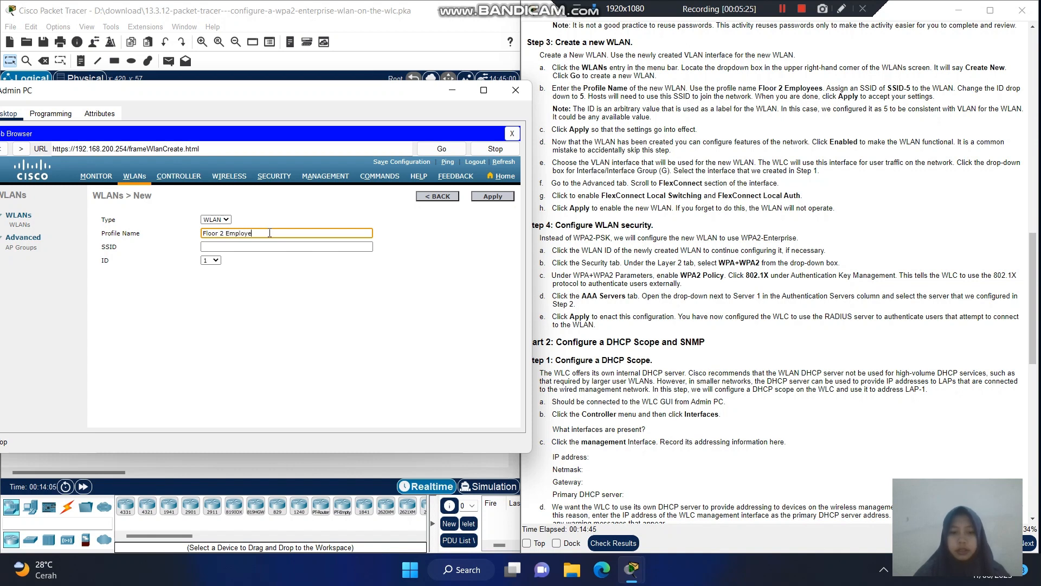
type("es")
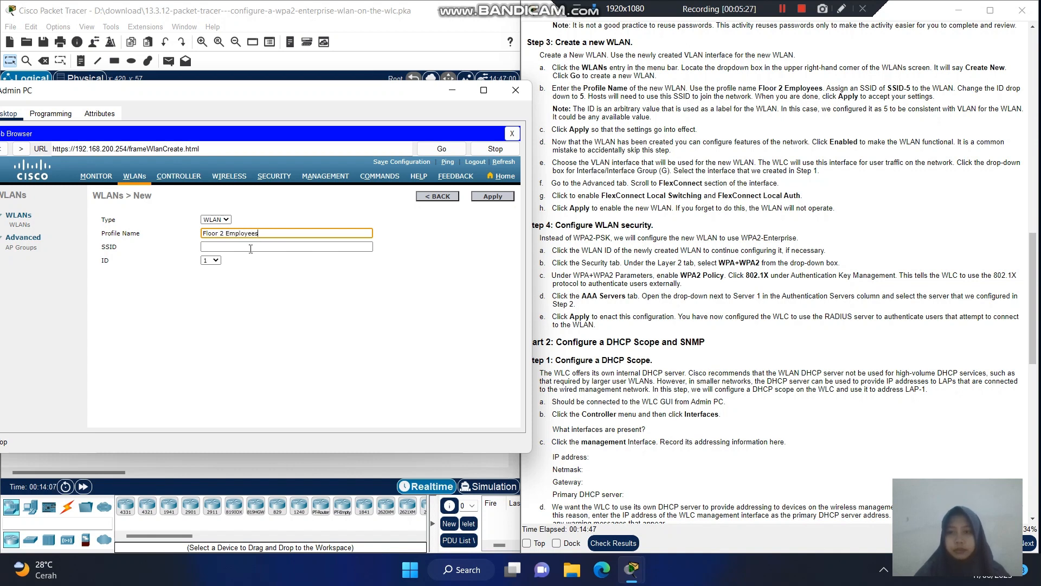
left_click(252, 244)
type("S")
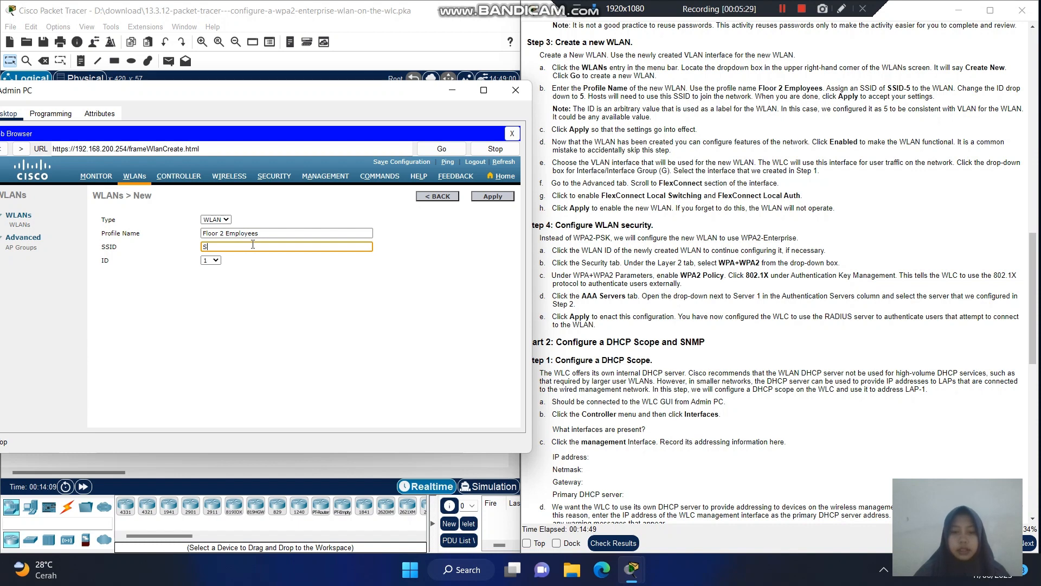
type("SID-5")
left_click(217, 261)
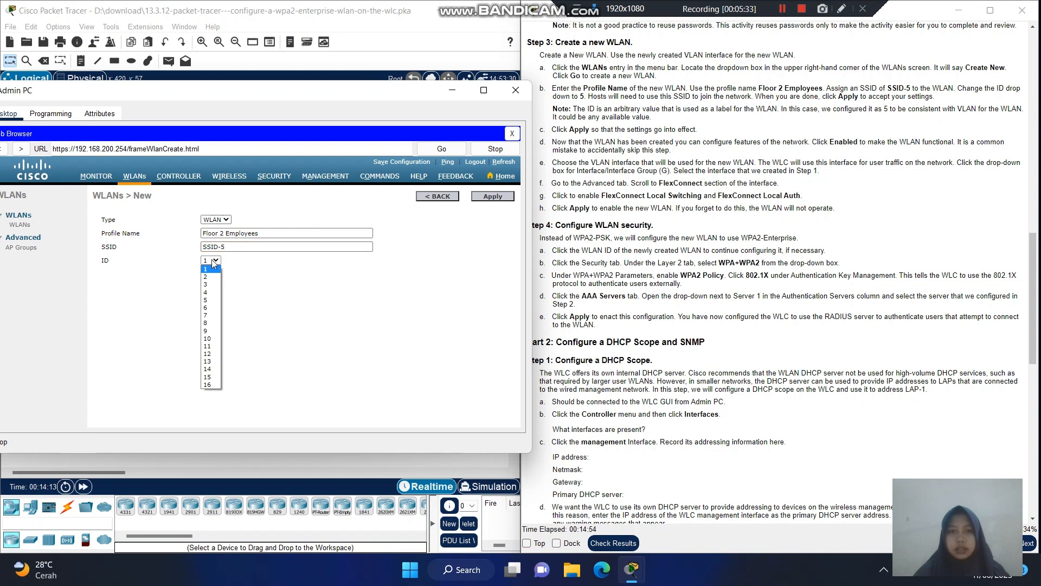
left_click(216, 301)
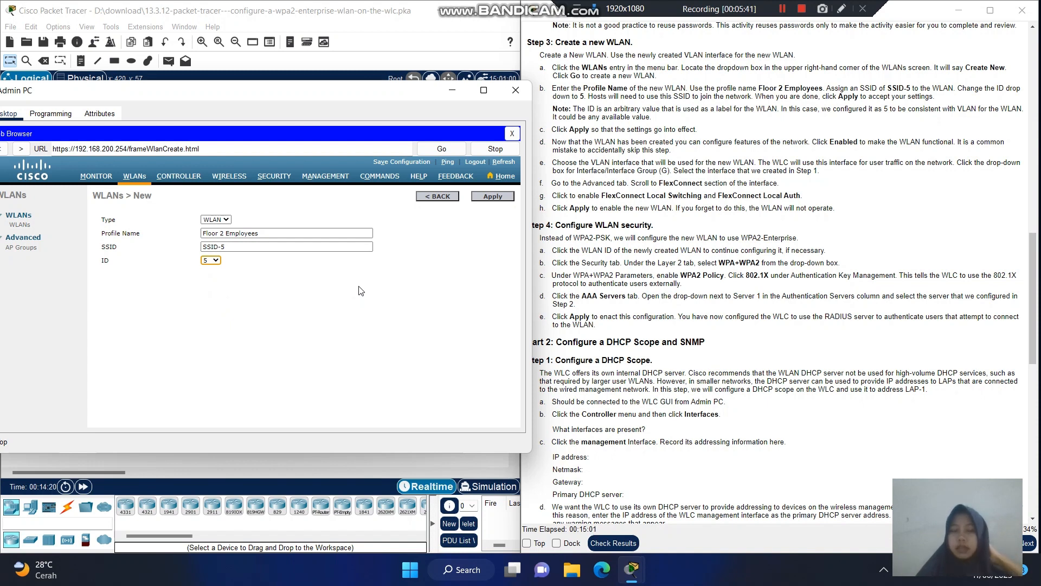
left_click(505, 197)
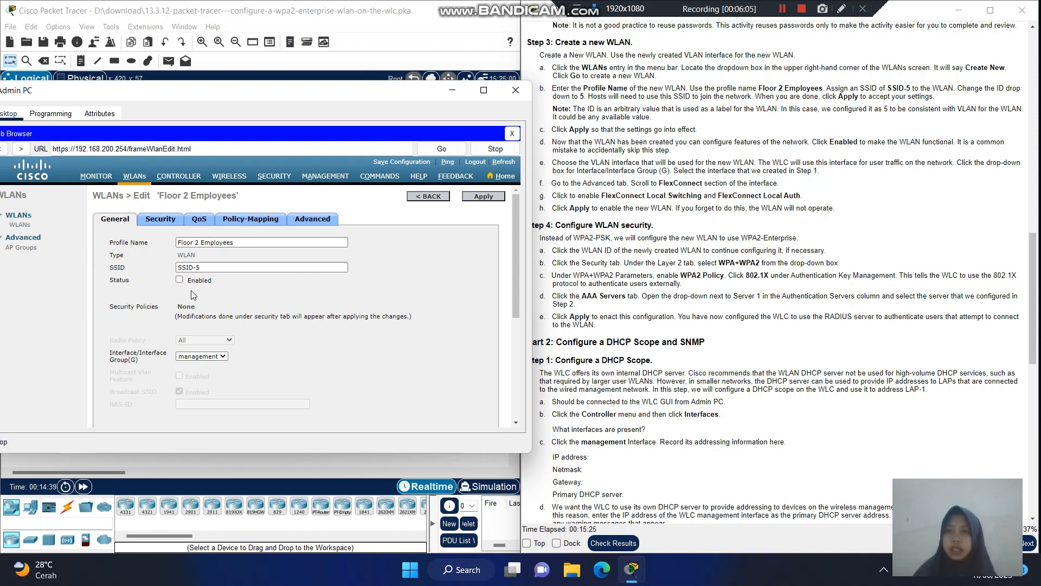
- Set the Floor 2 Employees WLAN's Interface/Interface Group to WLAN-5 on the General tab
left_click(223, 356)
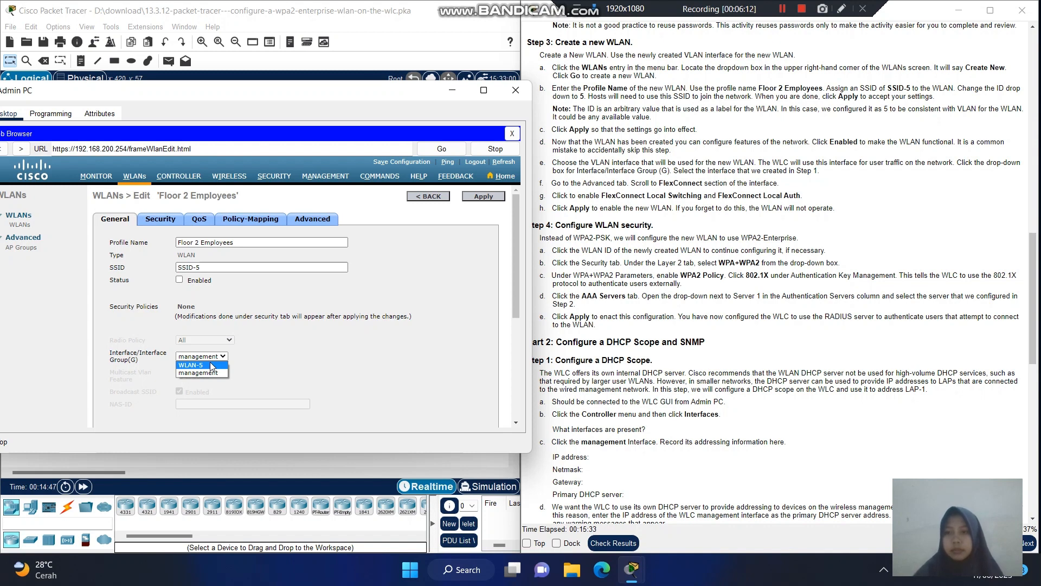
left_click(211, 366)
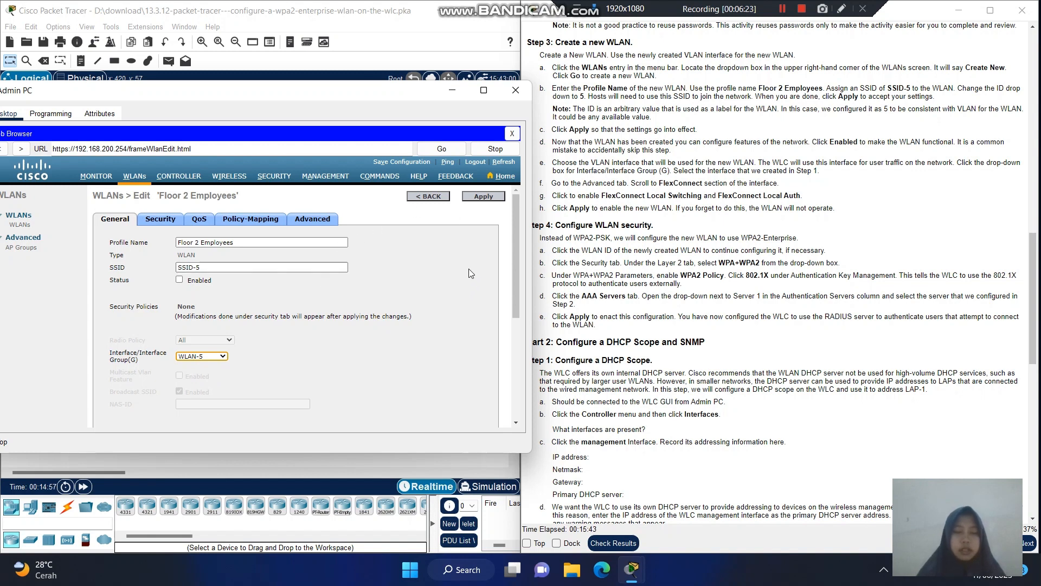
mouse_move(516, 268)
left_mouse_down()
mouse_move(519, 347)
mouse_move(508, 282)
left_mouse_up()
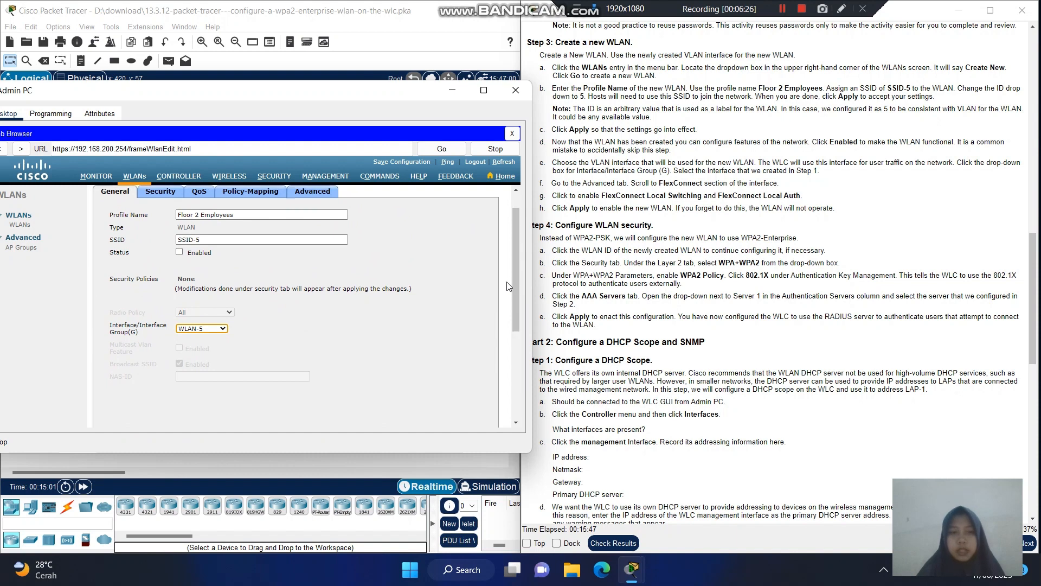
left_click_drag(516, 259, 520, 313)
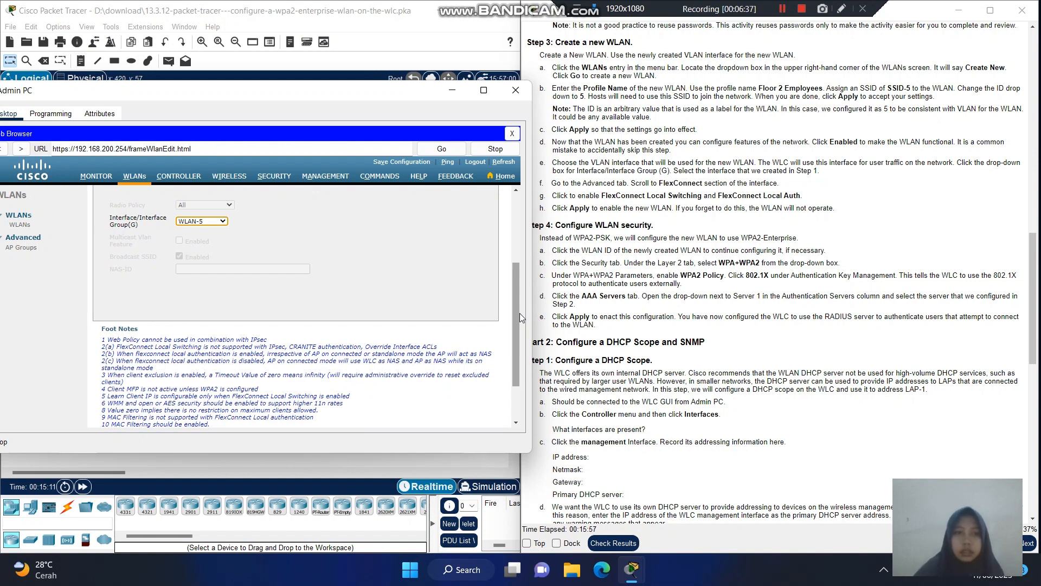
left_click_drag(520, 313, 510, 223)
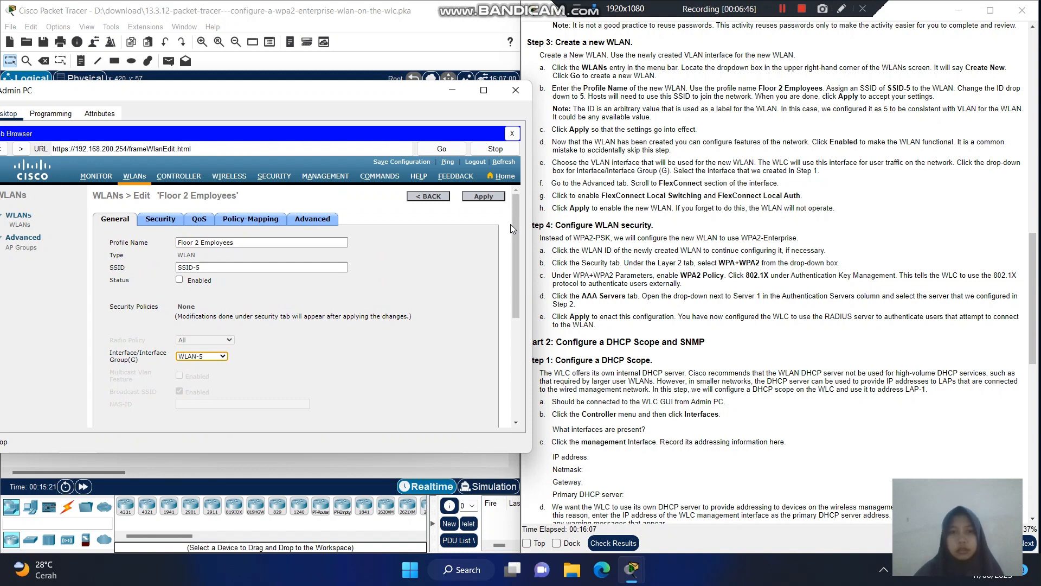
left_click(521, 226)
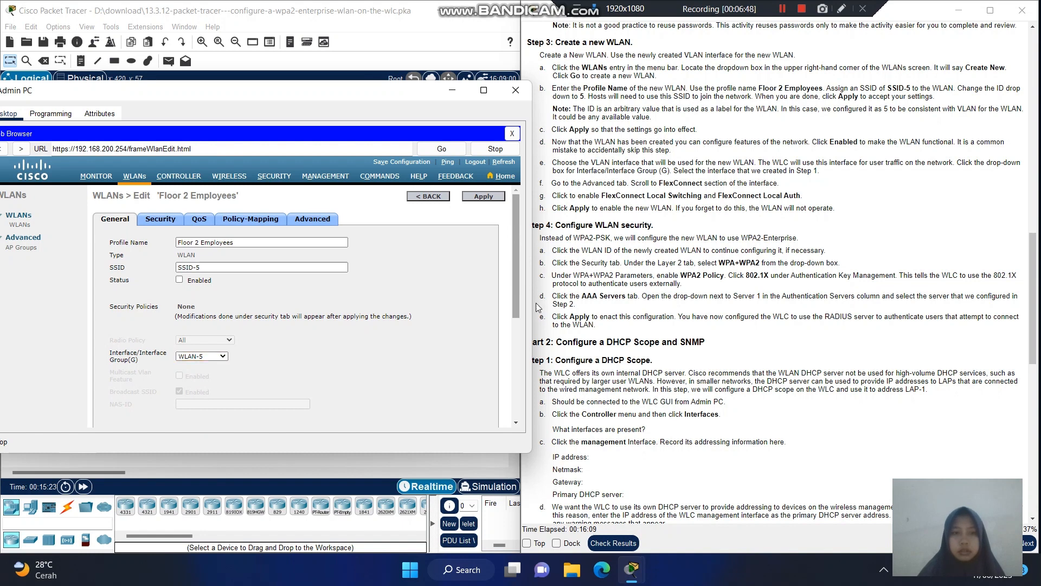
left_click_drag(520, 278, 510, 251)
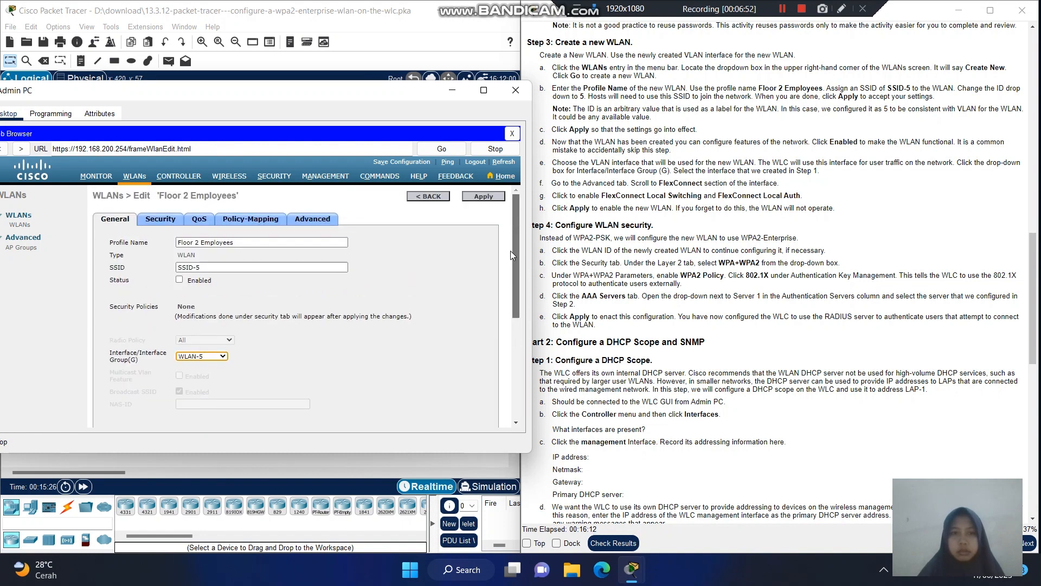
- On the Advanced tab, check FlexConnect Local Switching and Local Auth, then apply
left_click(321, 219)
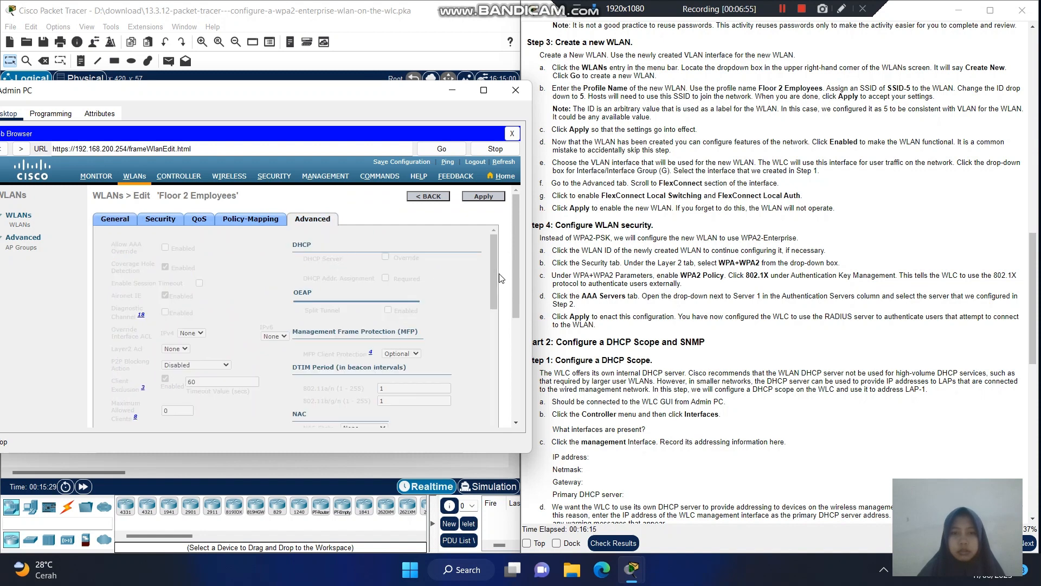
left_click_drag(491, 275, 498, 298)
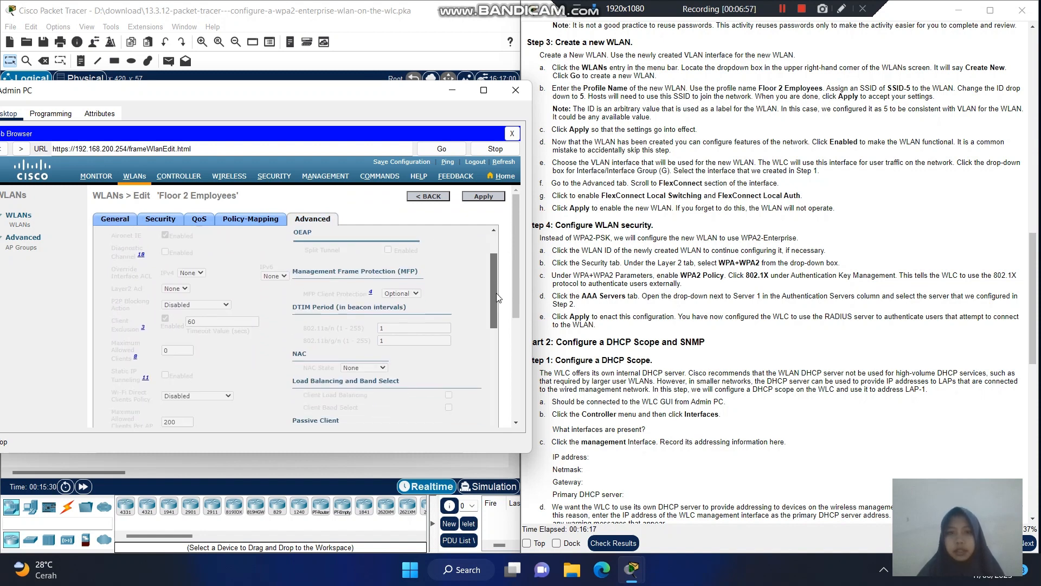
scroll(494, 303, "down", 8)
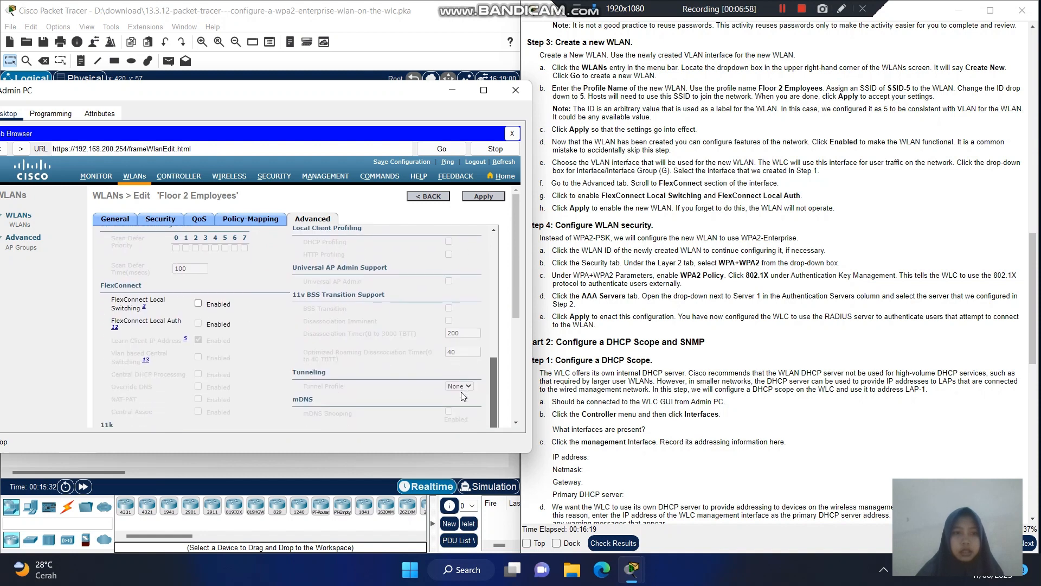
scroll(461, 391, "up", 3)
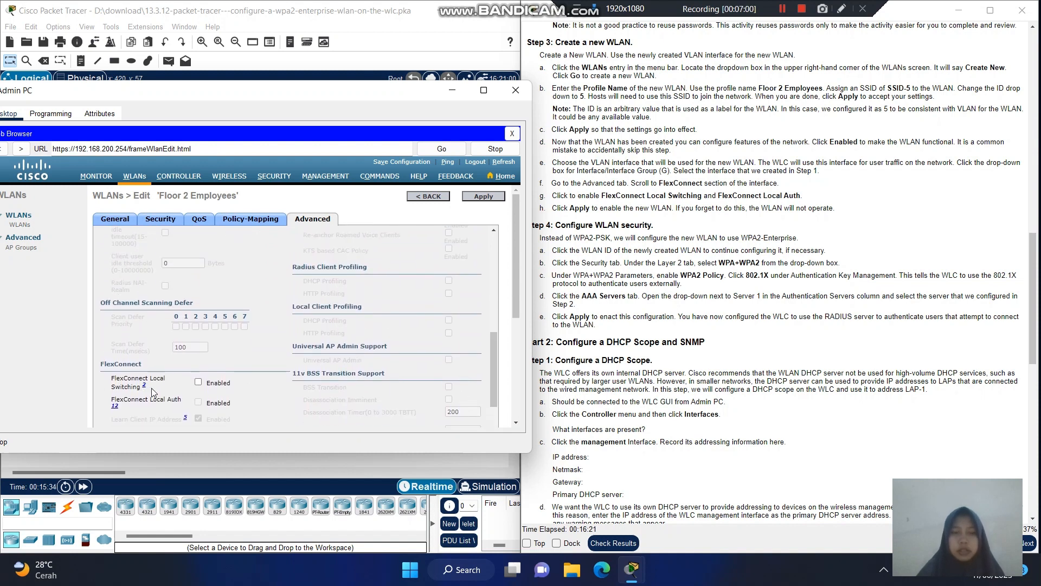
left_click(199, 383)
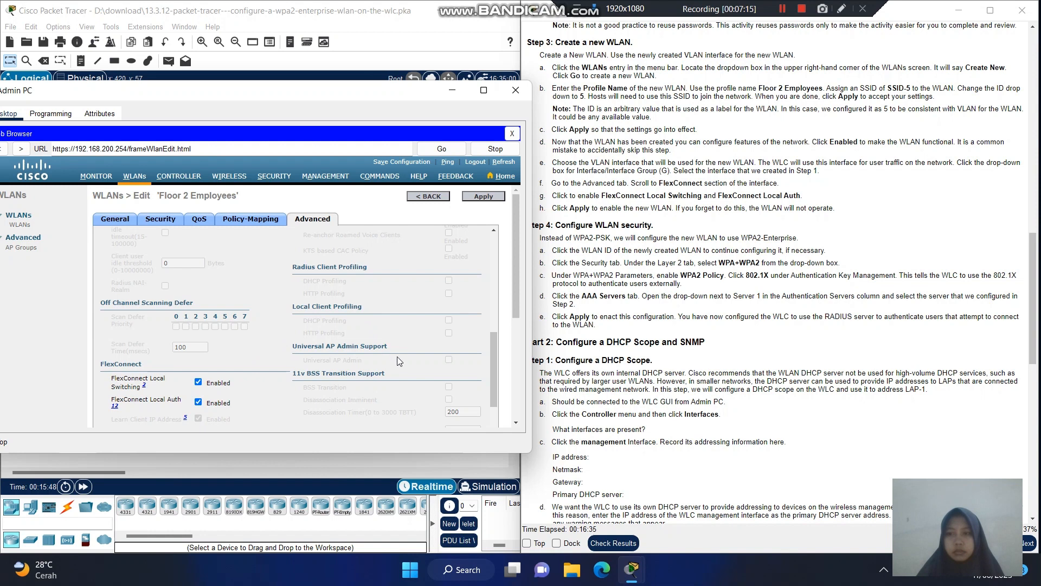
left_click_drag(496, 359, 479, 226)
left_click(484, 198)
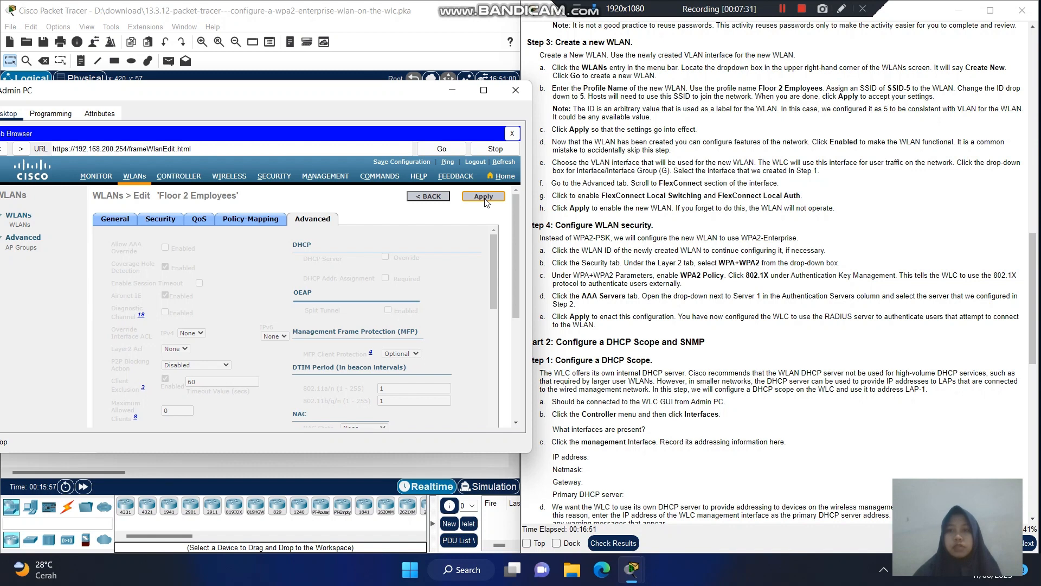
- Check Status Enabled for the Floor 2 Employees WLAN, apply, and confirm the parameter change
left_click(484, 197)
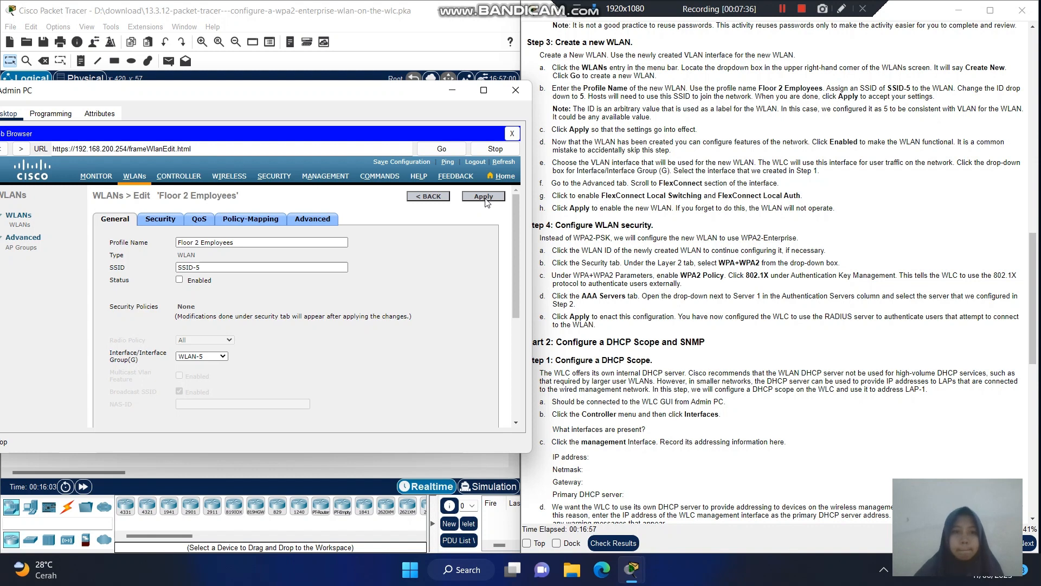
left_click(486, 201)
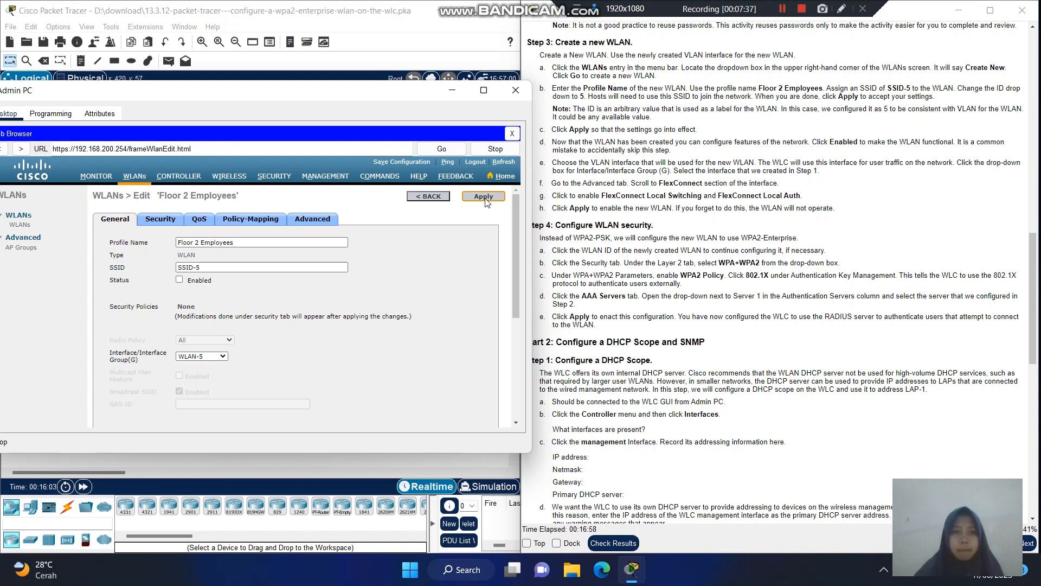
left_click(179, 280)
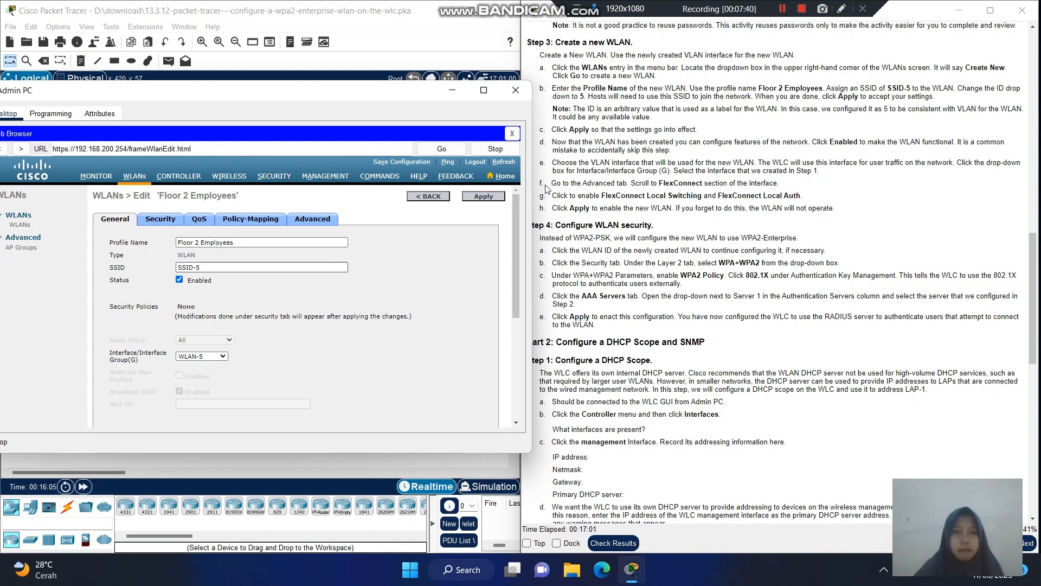
left_click(489, 200)
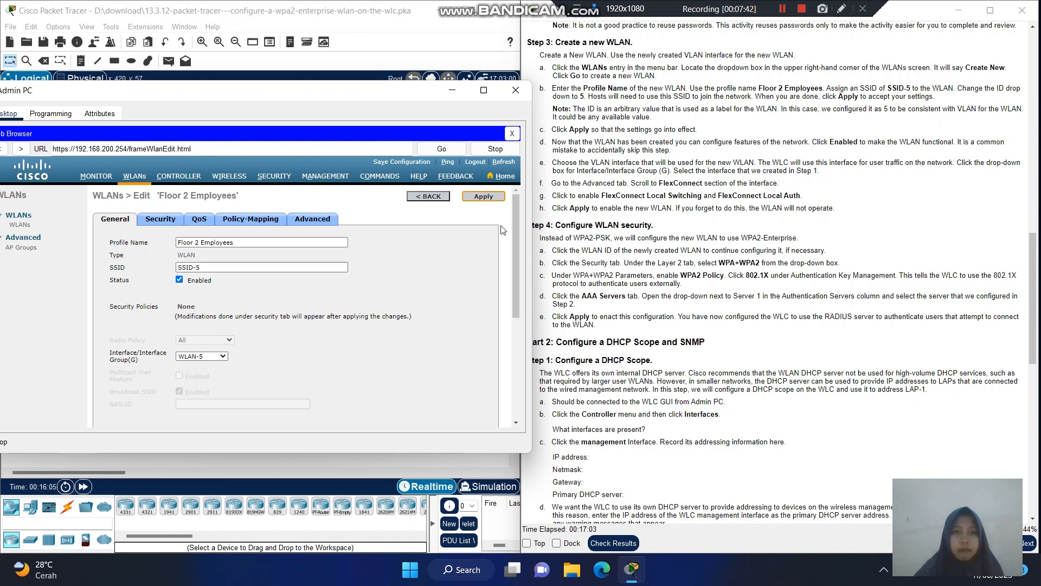
scroll(518, 234, "down", 2)
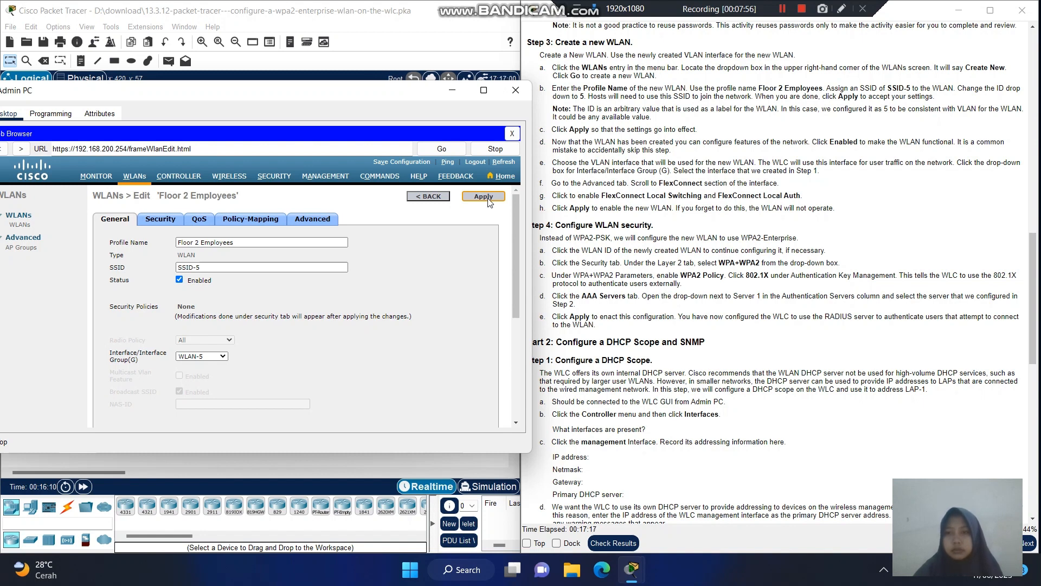
left_click(489, 199)
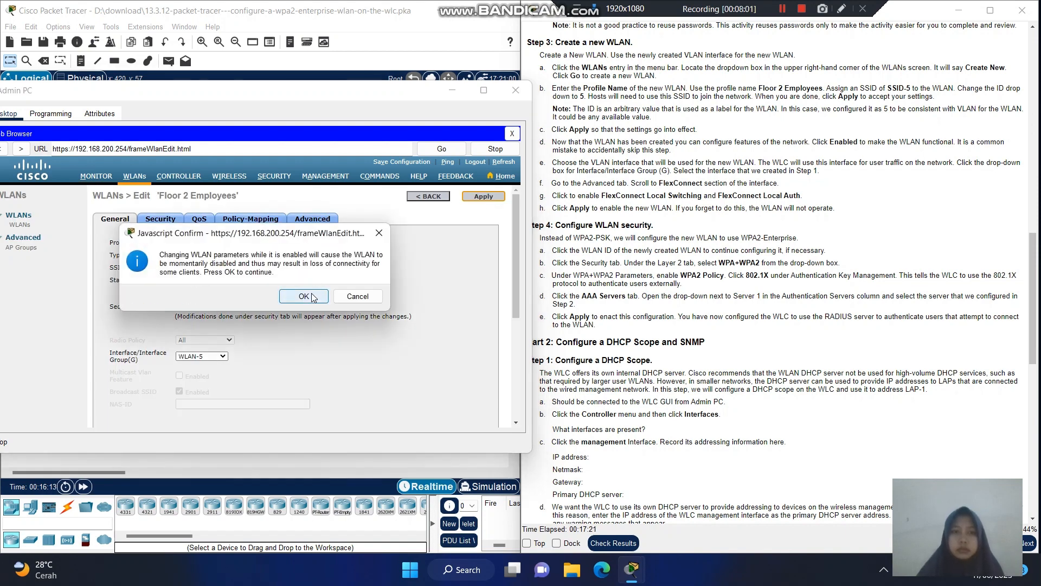
left_click(307, 295)
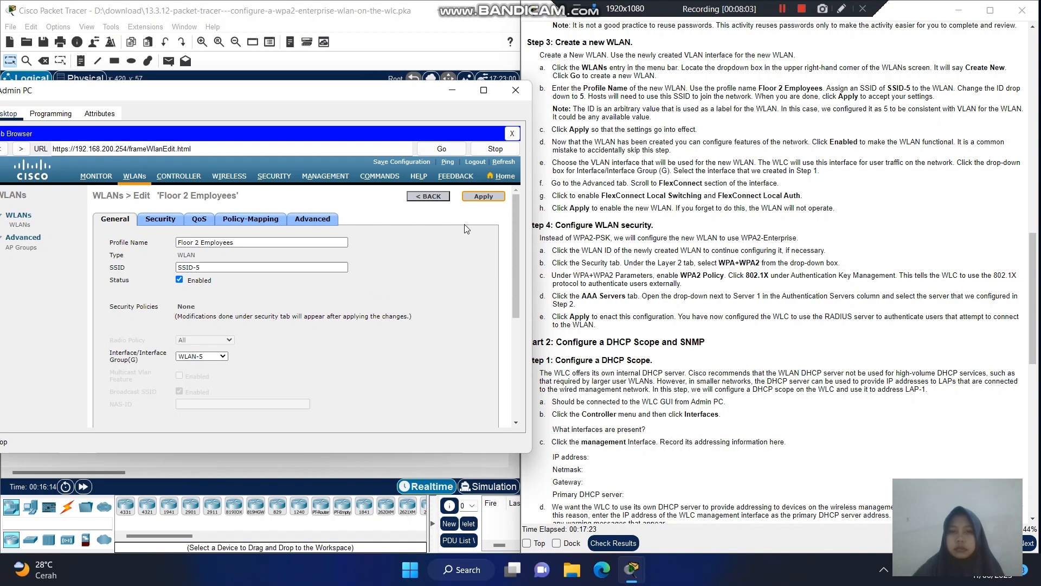
- Recheck the Advanced tab and re-apply the WLAN settings from the Advanced and General tabs
left_click(312, 219)
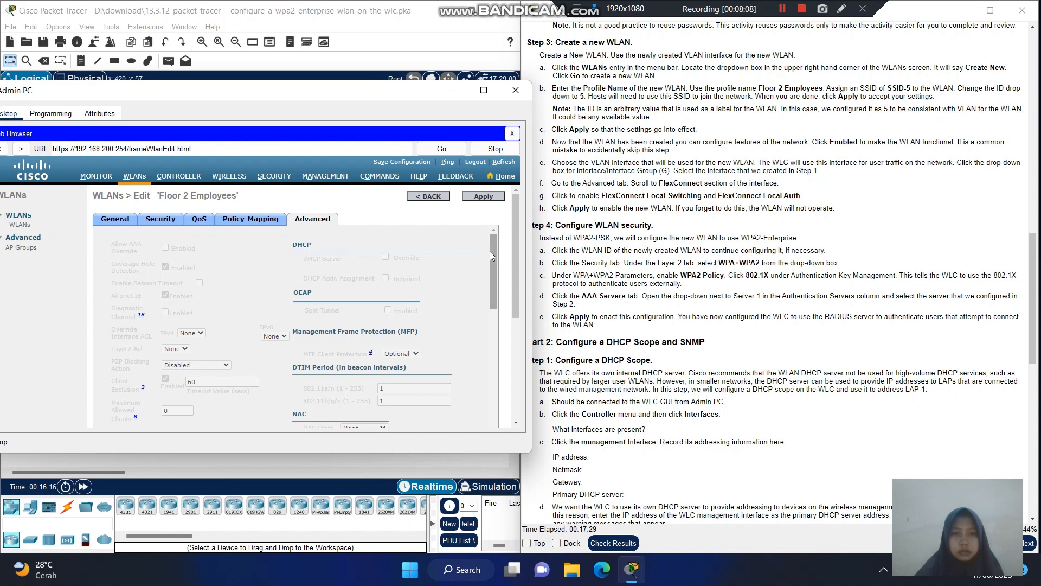
left_click_drag(493, 252, 510, 310)
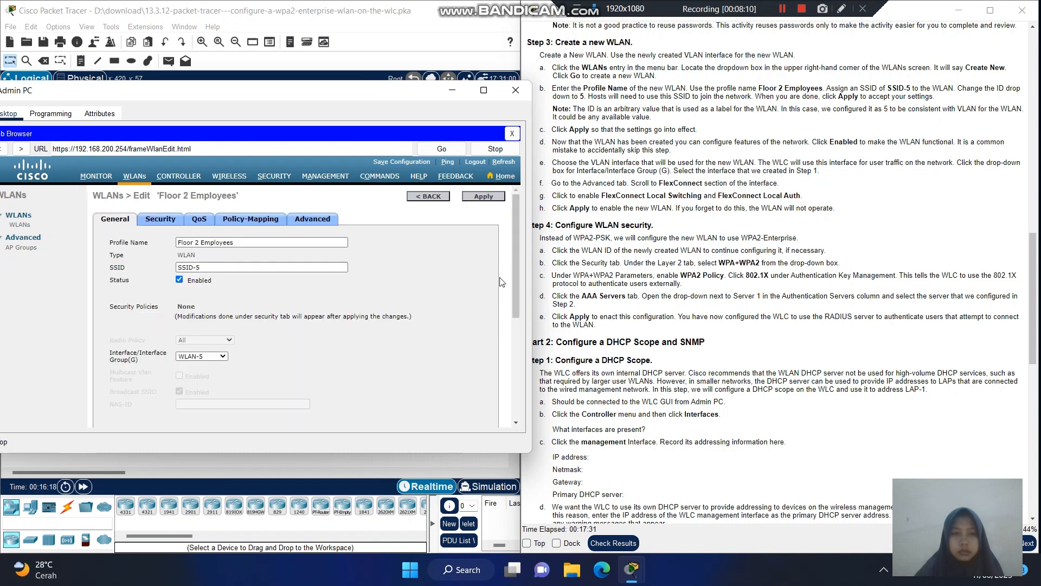
left_click(326, 220)
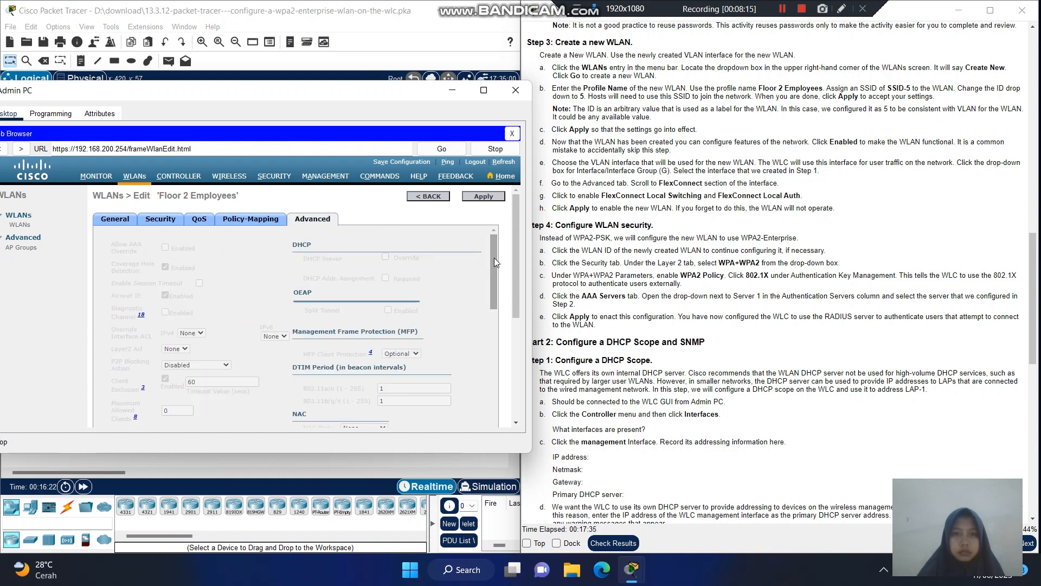
mouse_move(493, 259)
left_mouse_down()
mouse_move(506, 342)
mouse_move(503, 263)
left_mouse_up()
left_click(483, 196)
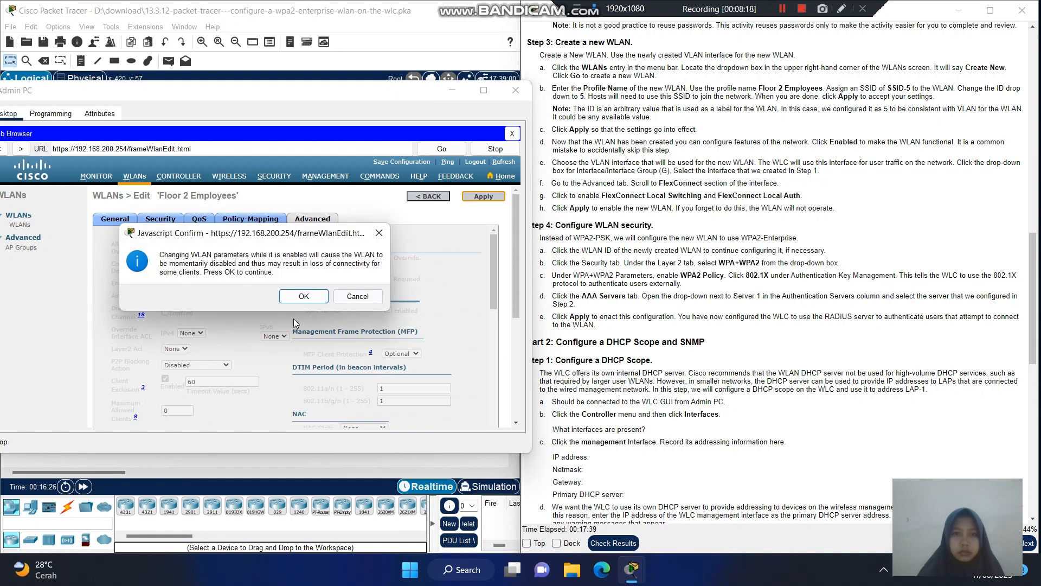
left_click(304, 297)
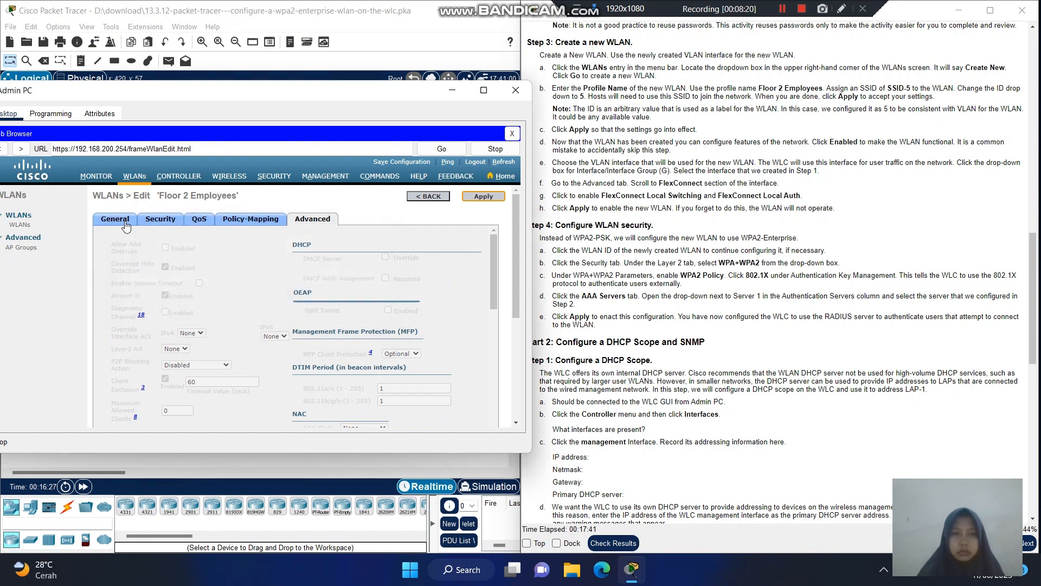
left_click(125, 224)
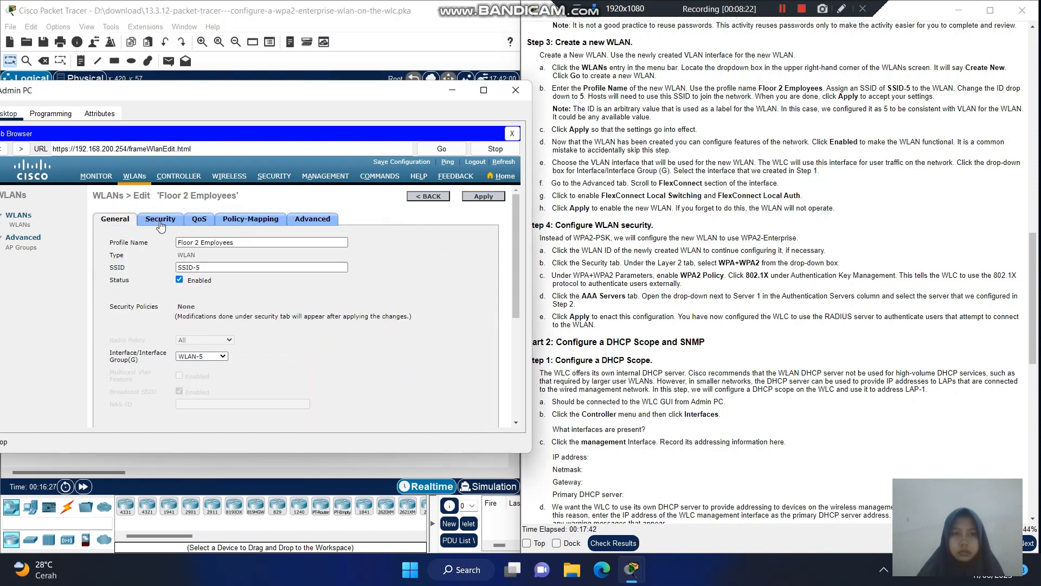
left_click(483, 197)
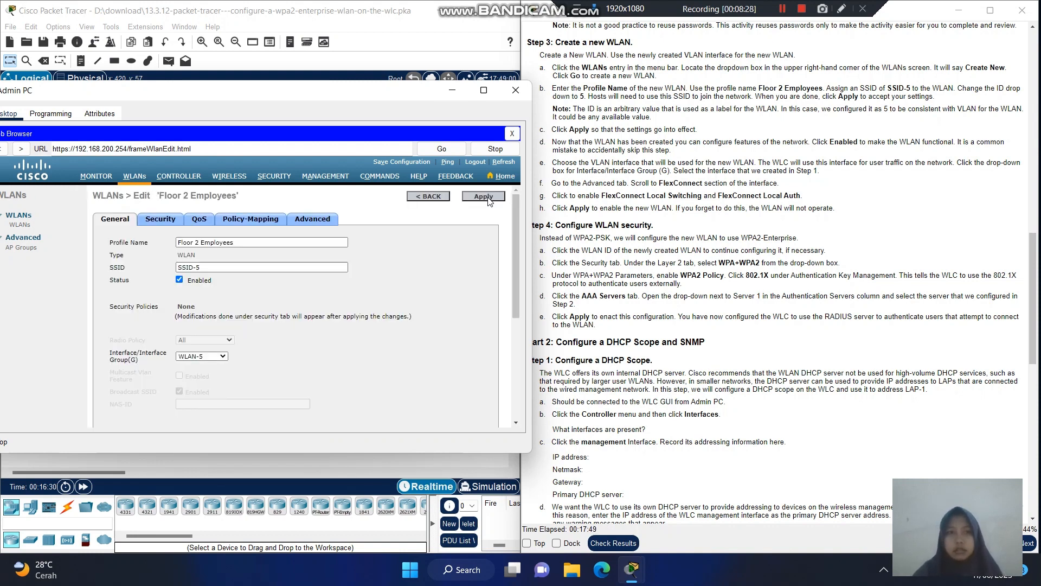
- Return to the WLANs list, open WLAN ID 5 (Floor 2 Employees), and show its Security settings
left_click(136, 176)
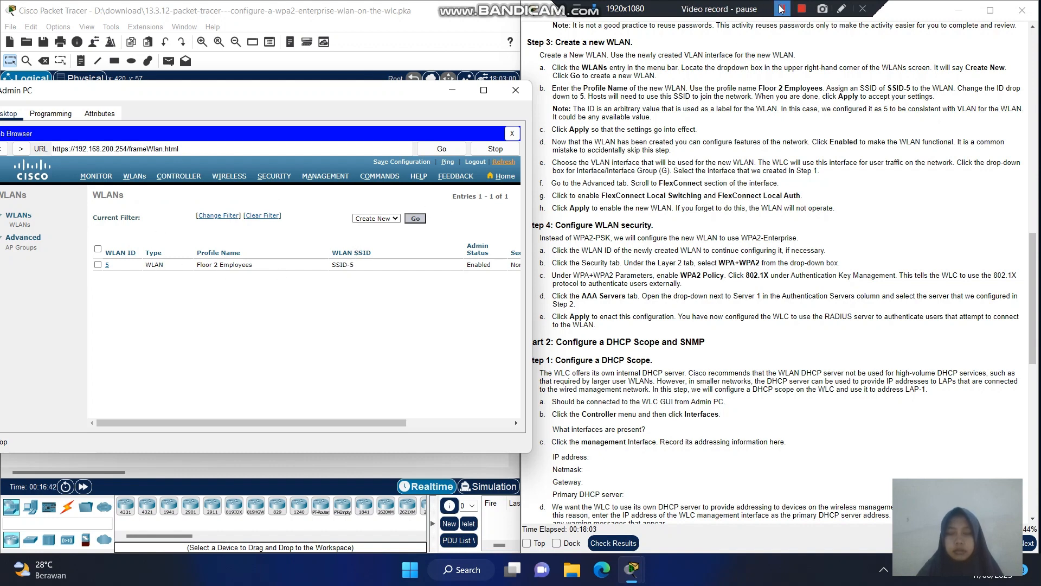
left_click(782, 9)
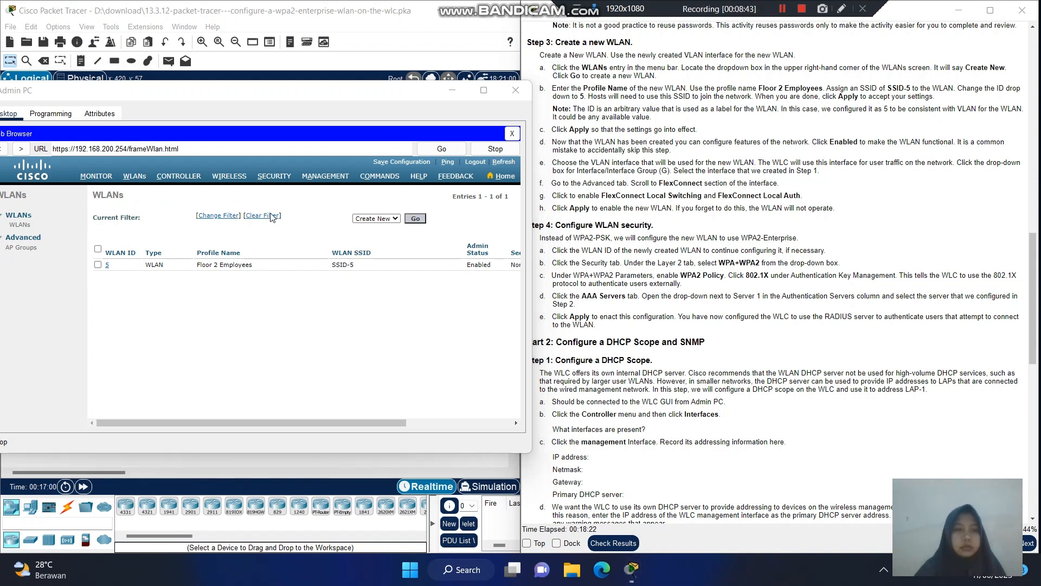
left_click(106, 267)
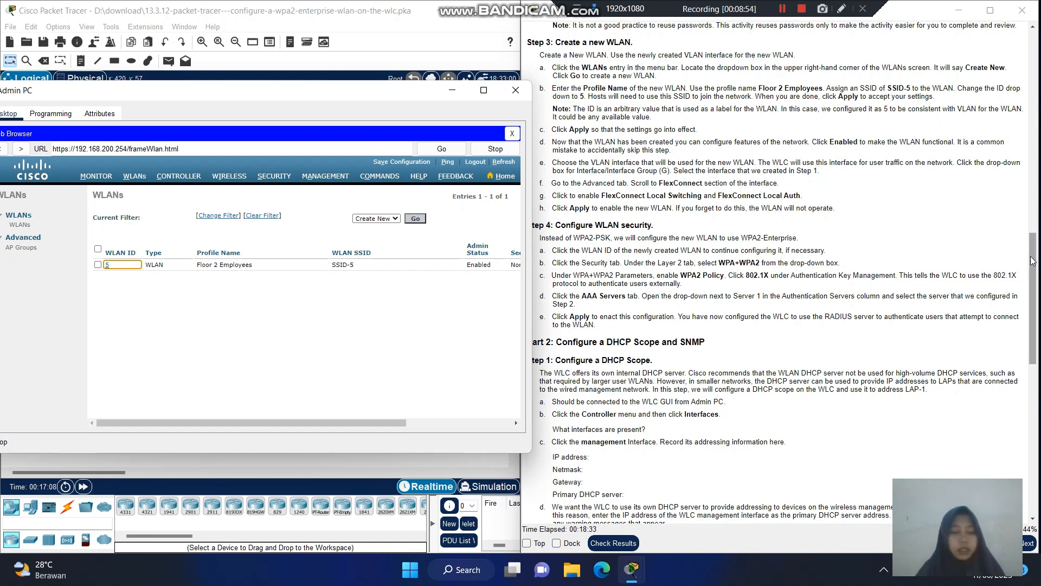
left_click_drag(1033, 255, 1037, 264)
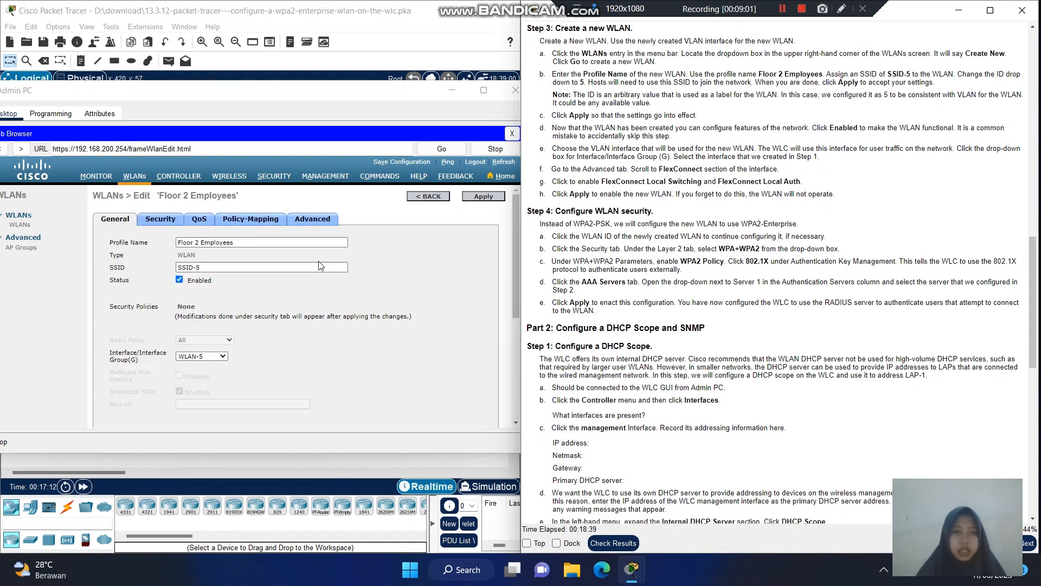
left_click(158, 228)
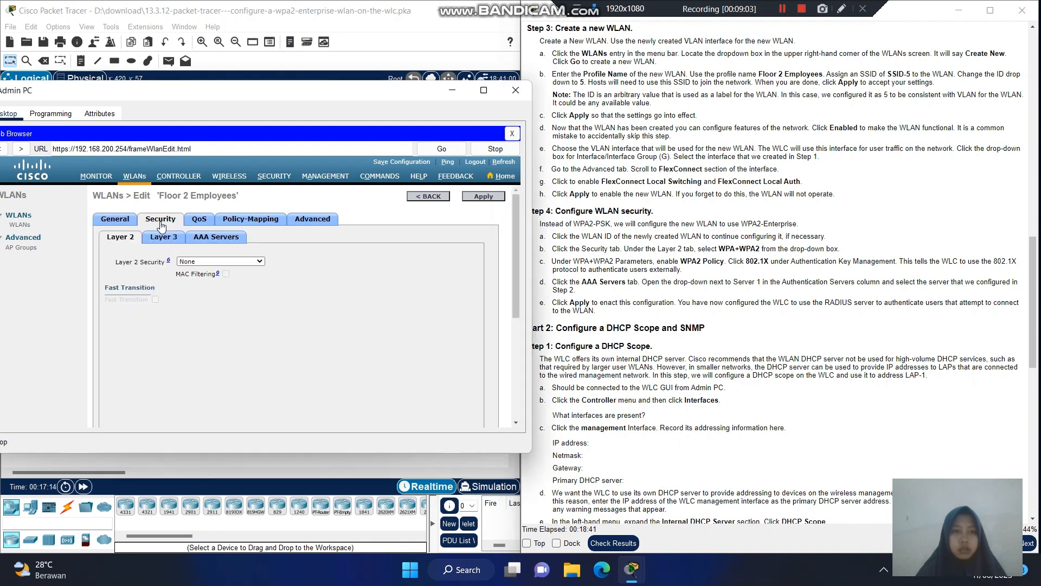
- Set Layer 2 security to WPA+WPA2 with WPA2 Policy, AES and 802.1X key management
left_click(251, 263)
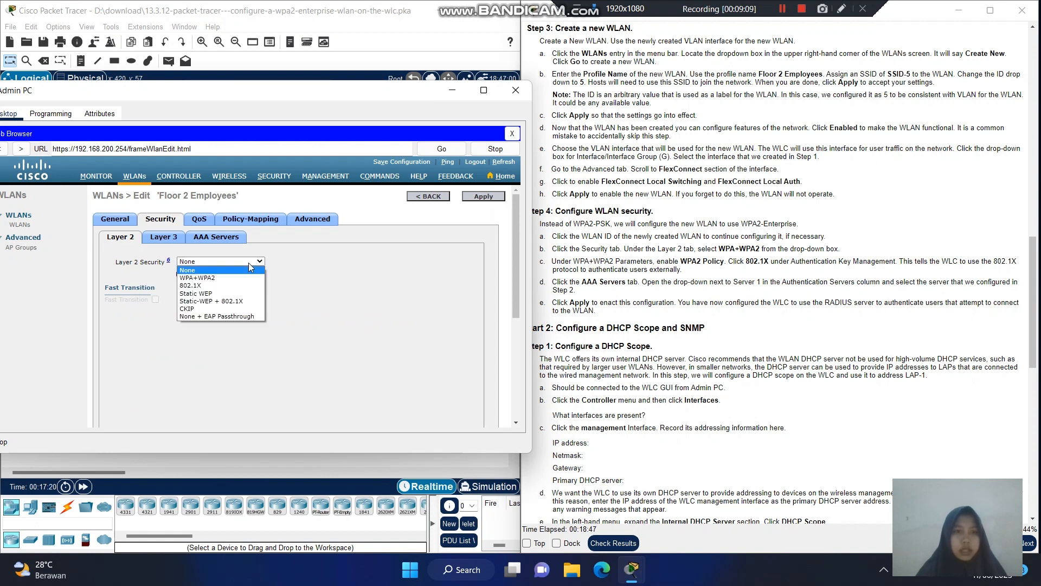
left_click(241, 278)
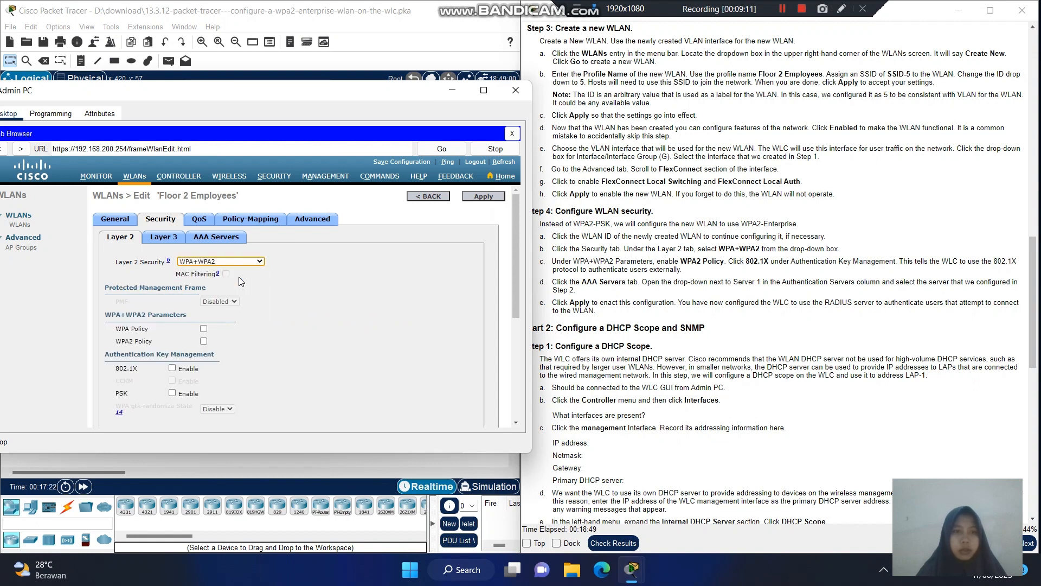
left_click_drag(516, 269, 521, 286)
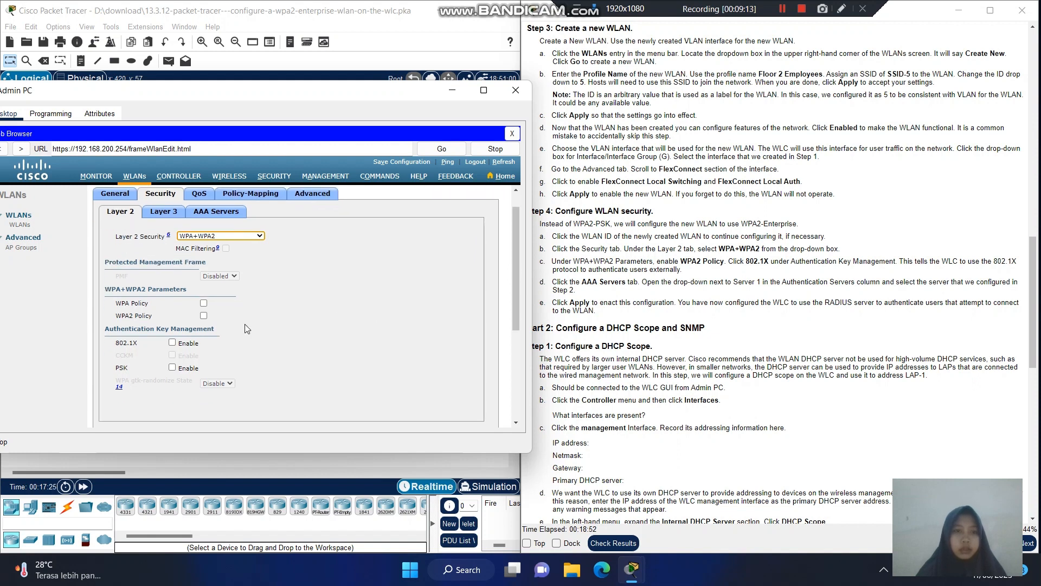
left_click(204, 315)
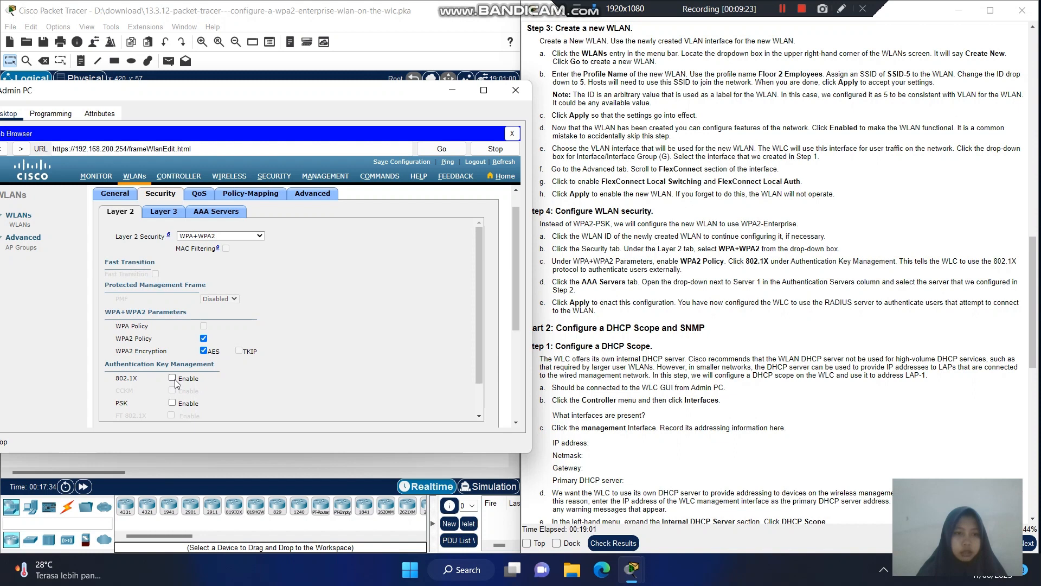
left_click(173, 378)
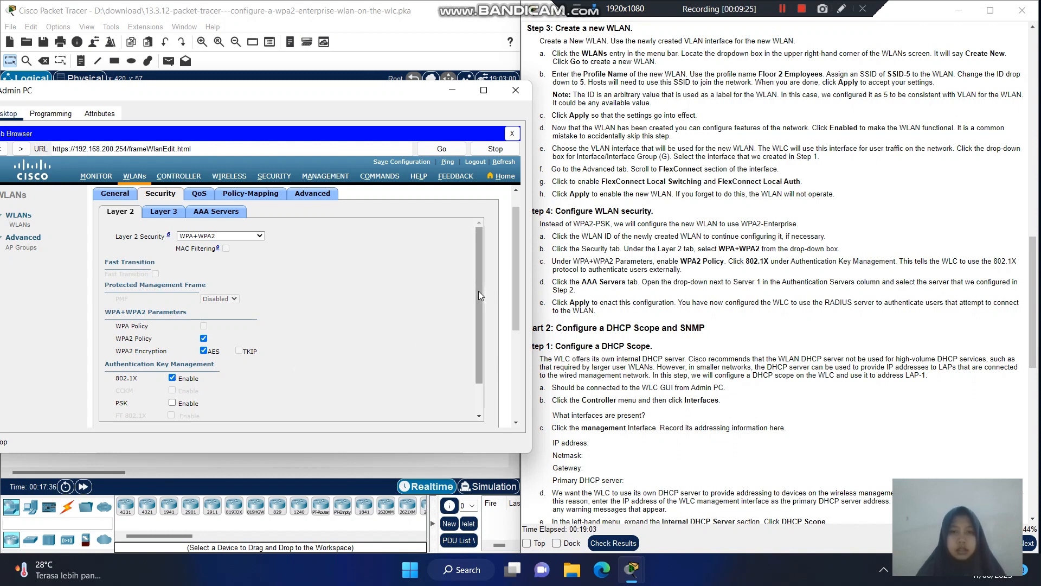
left_click_drag(480, 295, 493, 340)
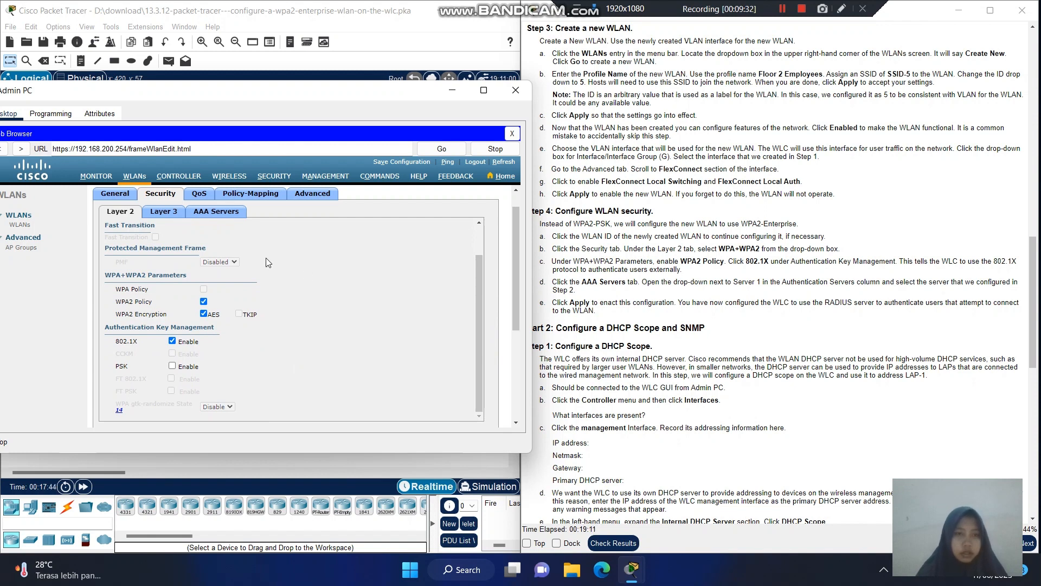
left_click(229, 217)
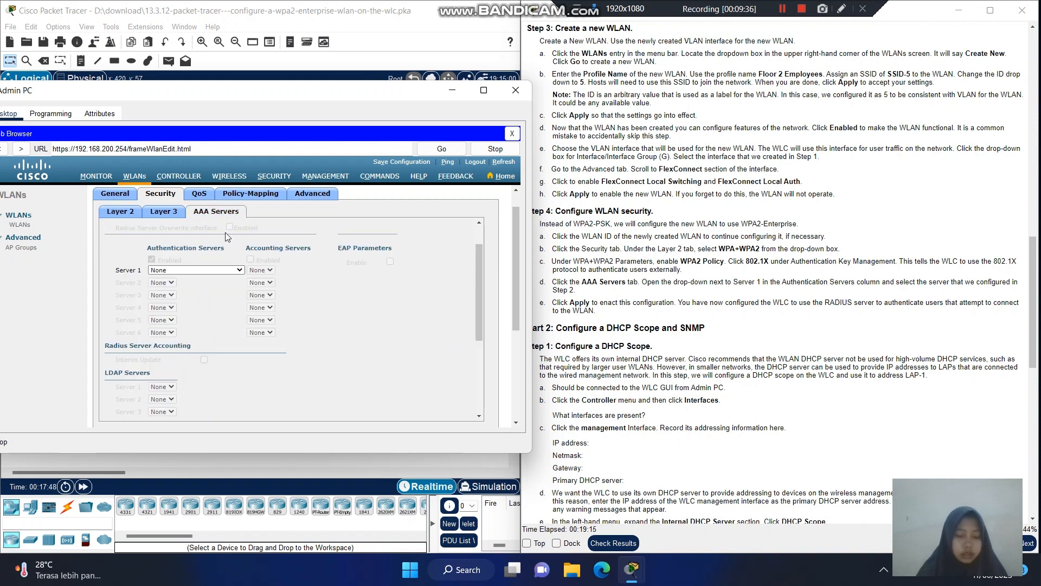
- Set authentication Server 1 for Floor 2 Employees to 172.31.1.254 port 1812 and apply, confirming the warning
left_click(187, 270)
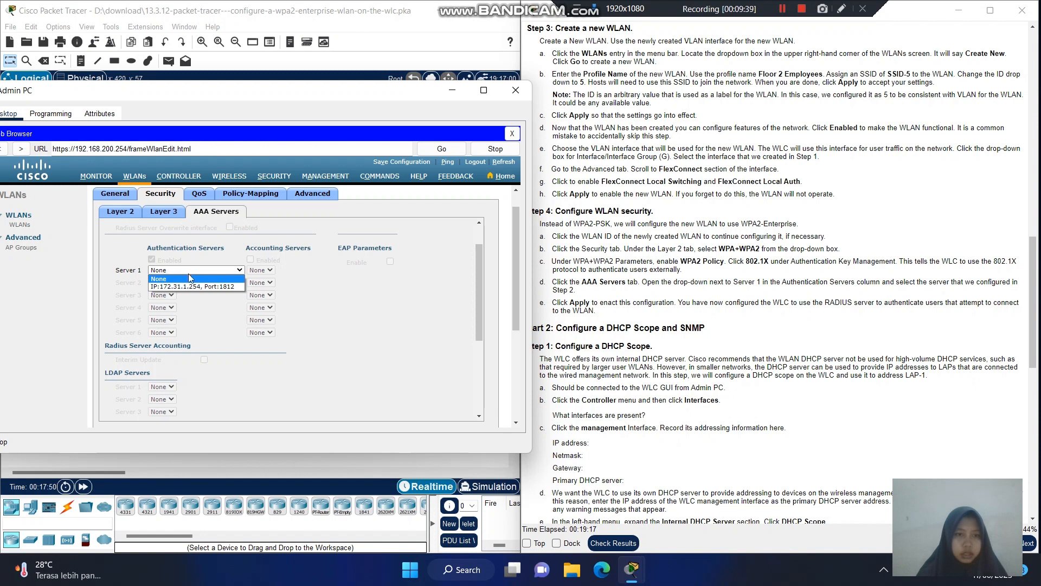
left_click(196, 287)
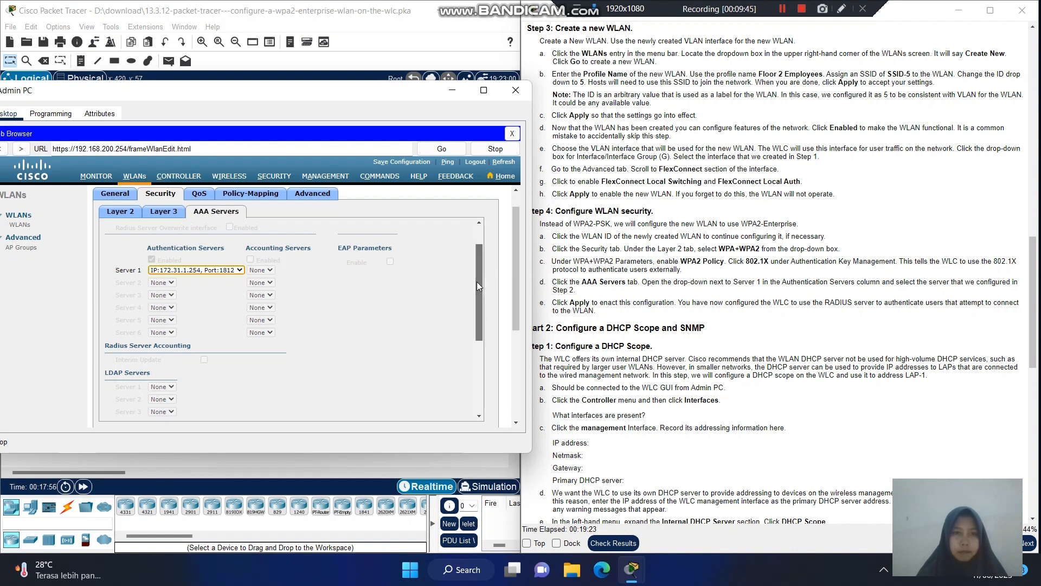
mouse_move(476, 281)
left_mouse_down()
mouse_move(471, 304)
mouse_move(472, 265)
left_mouse_up()
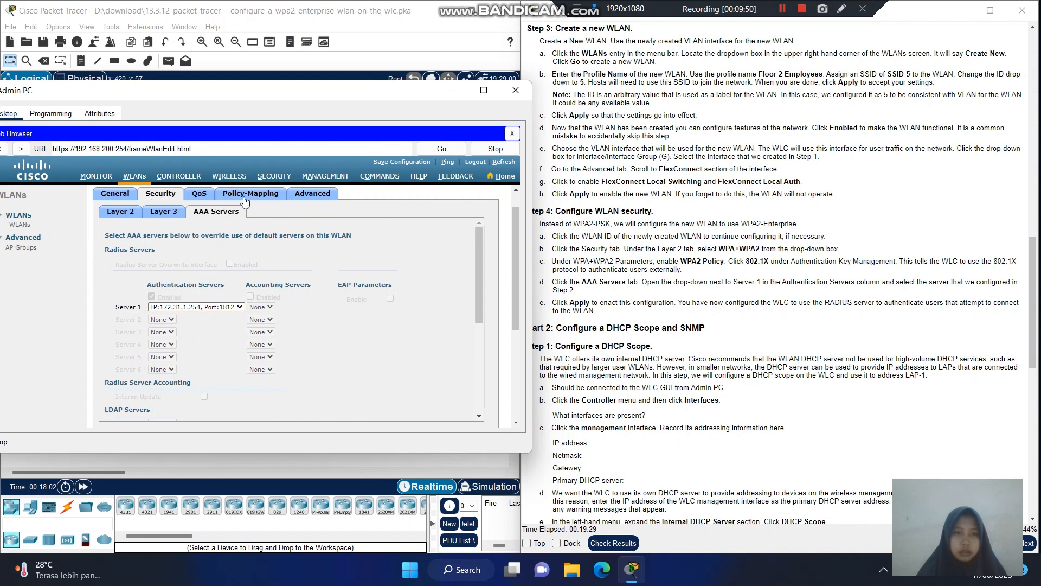
left_click_drag(514, 265, 523, 216)
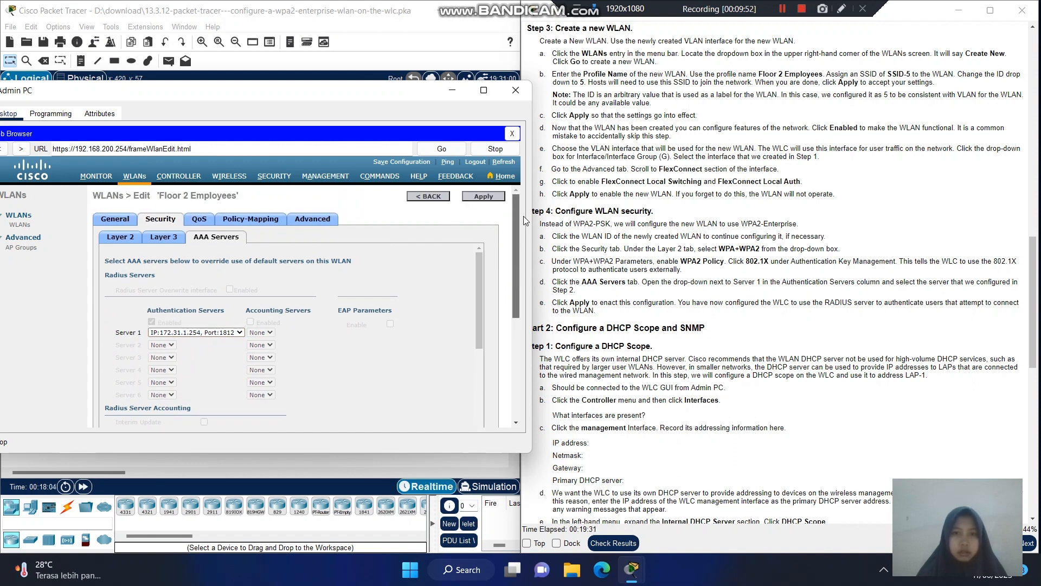
left_click(490, 196)
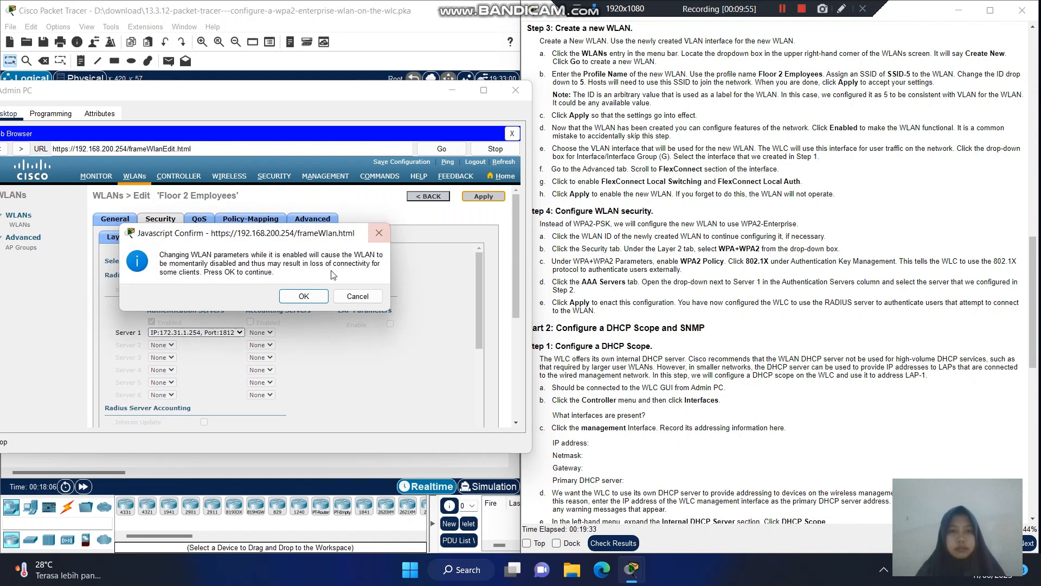
left_click(306, 296)
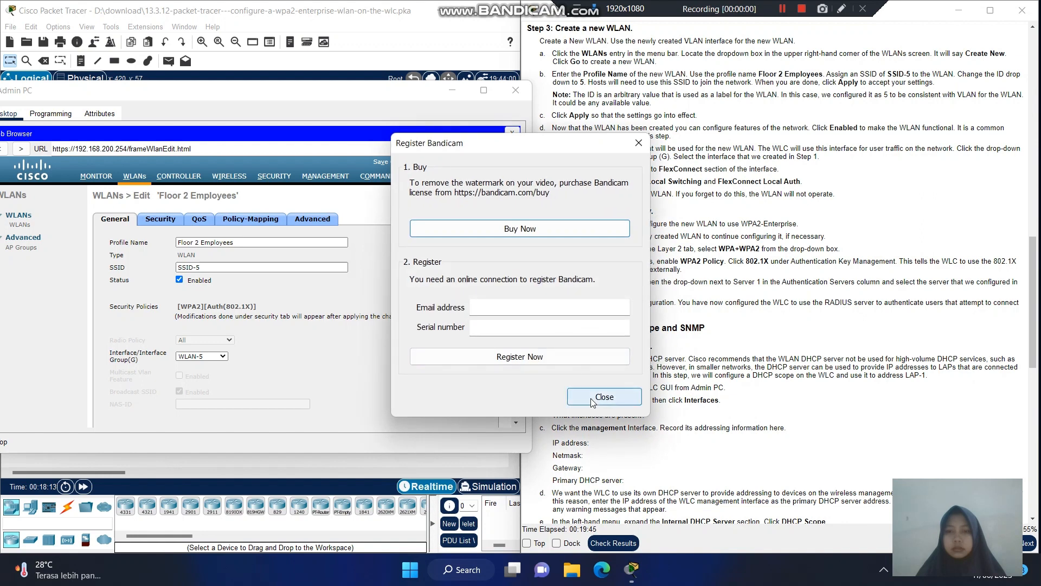
- Scroll the instructions to Part 2: Configure a DHCP Scope and go to the WLC Controller page
left_click(592, 401)
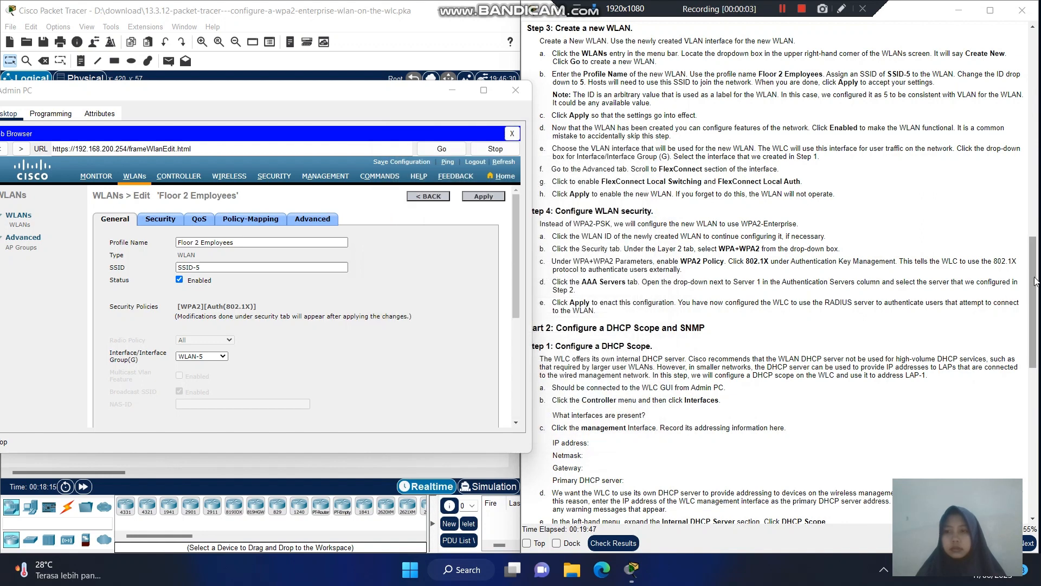
left_click_drag(1035, 281, 1034, 291)
scroll(678, 218, "down", 5)
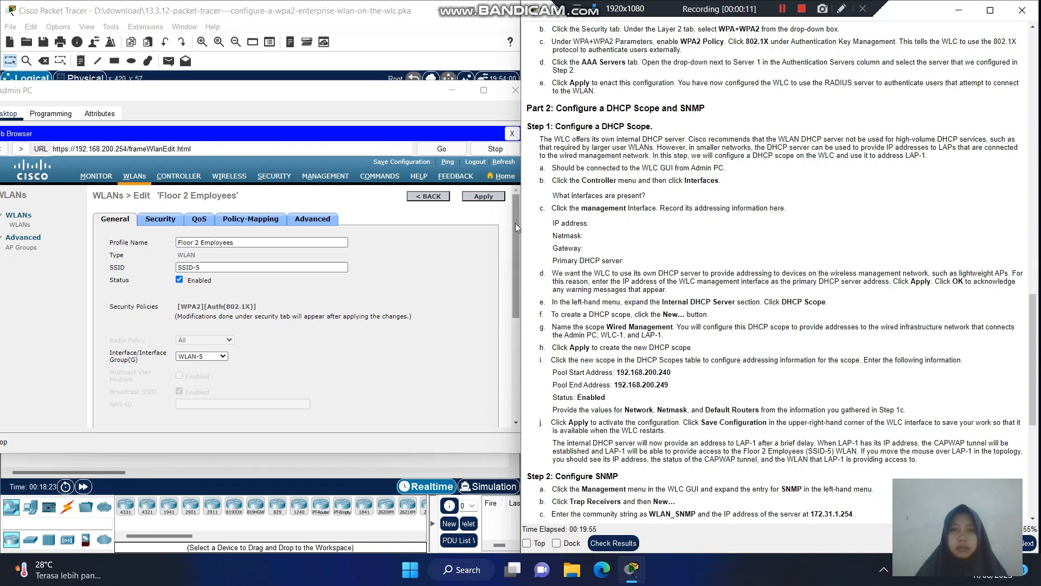
left_click_drag(520, 237, 519, 237)
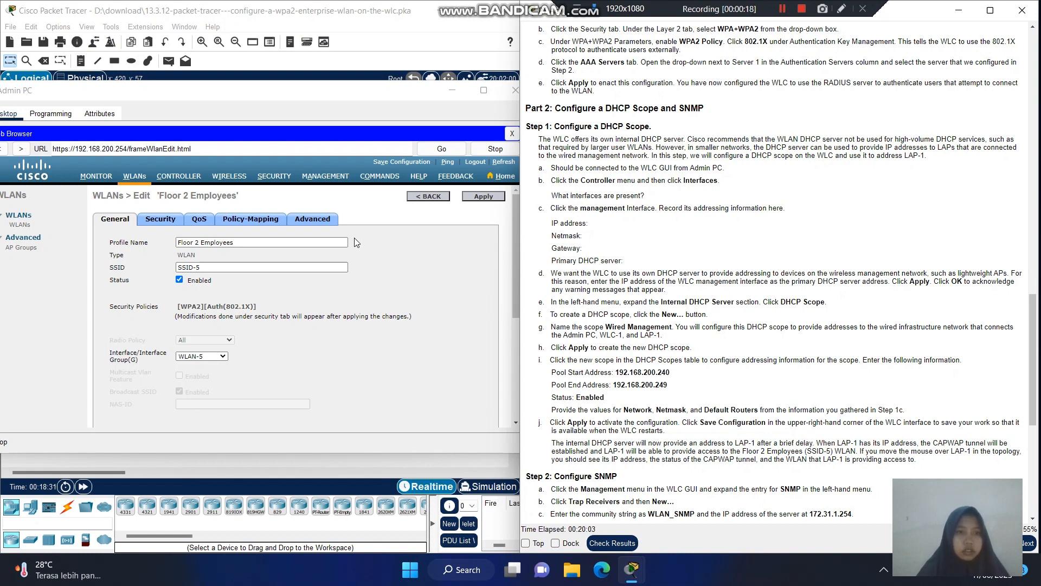
left_click(178, 177)
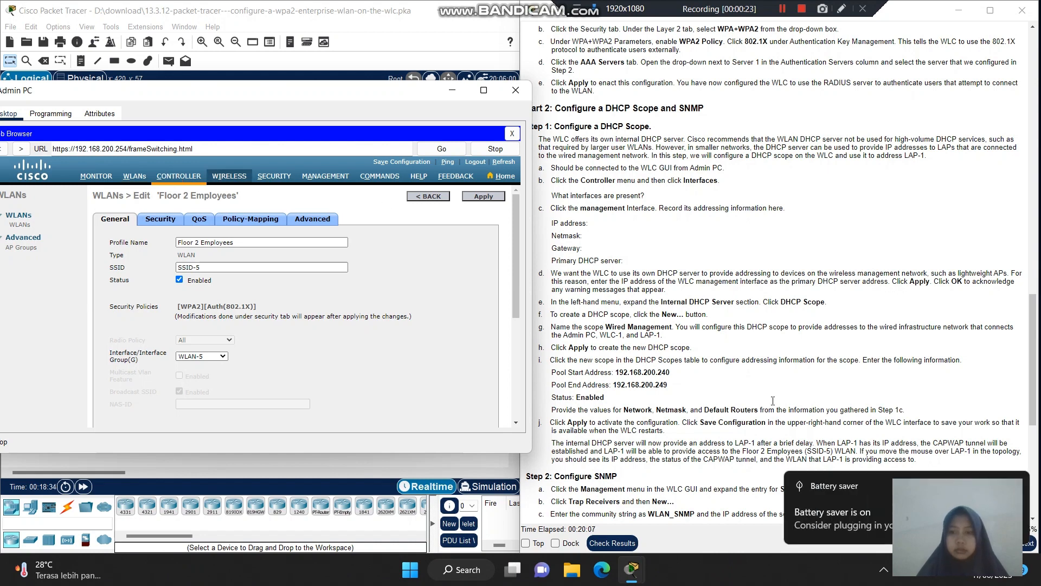
- Open the controller's Interfaces list, then the management interface's edit page
left_click(780, 9)
left_click(780, 10)
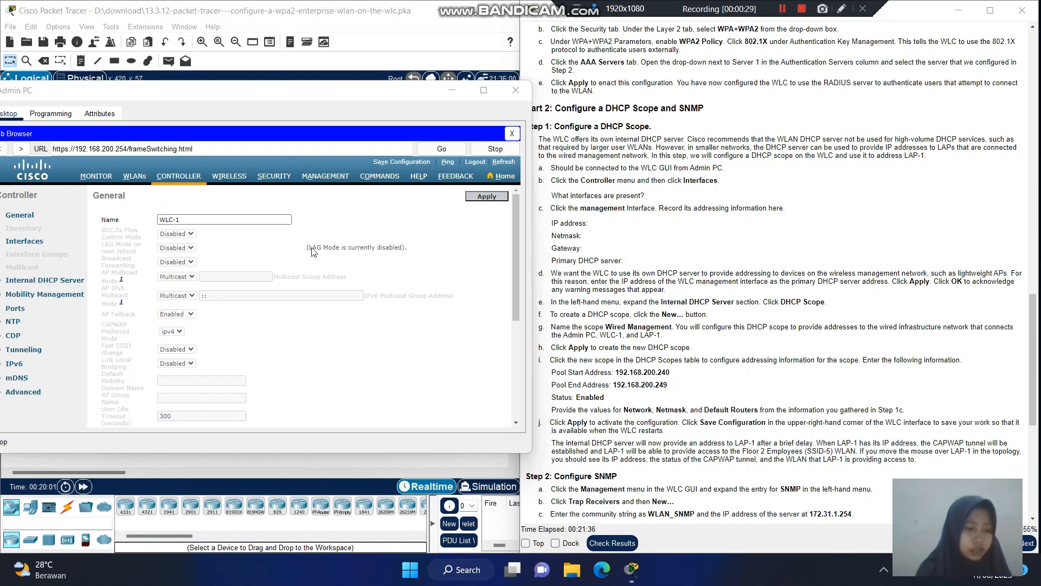
left_click(38, 246)
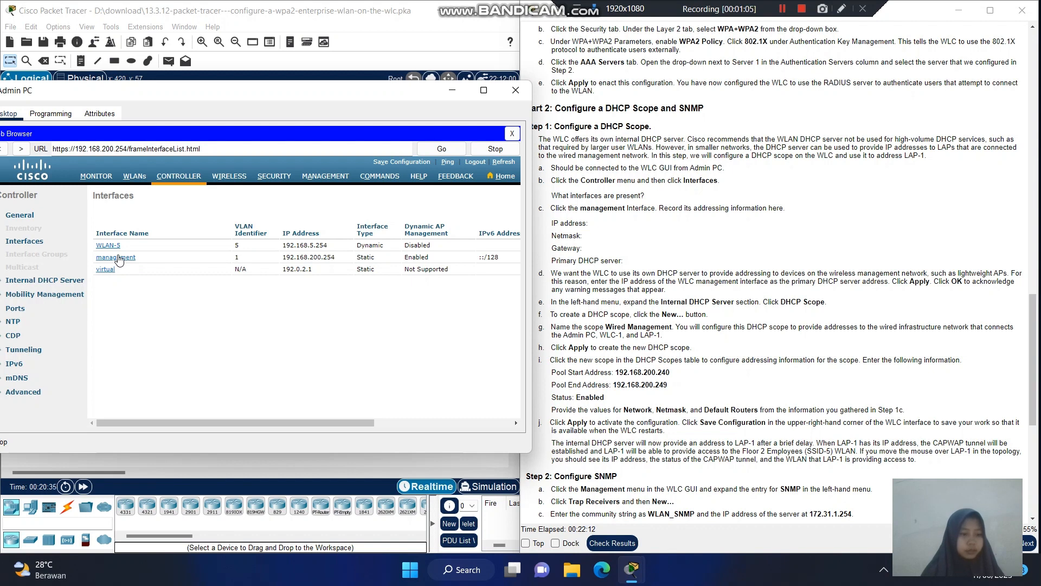
left_click(119, 258)
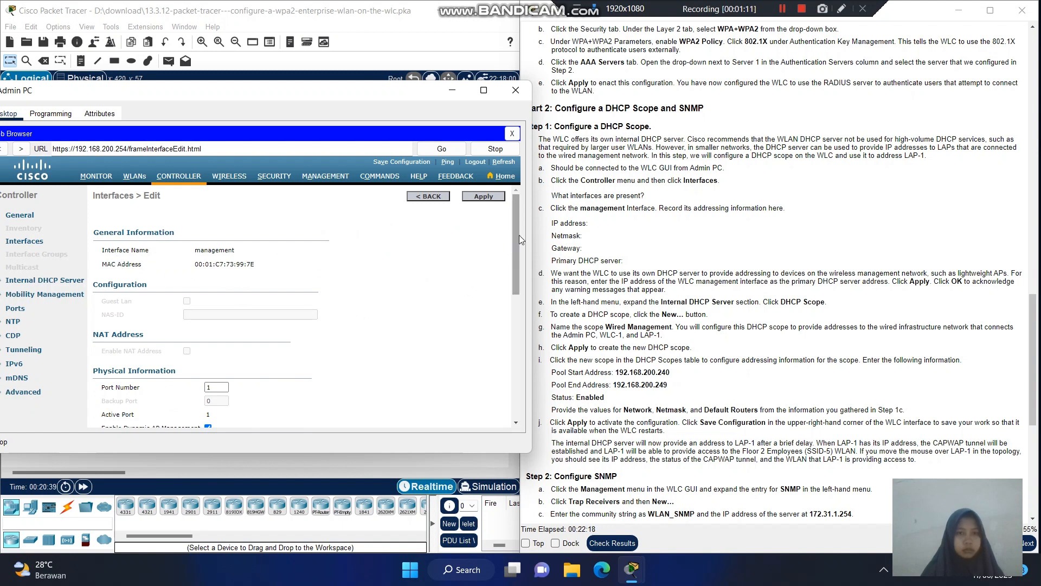
- Scroll the management interface page to review IP 192.168.200.254, netmask 255.255.255.0 and gateway 192.168.200.1
left_click_drag(516, 235, 506, 330)
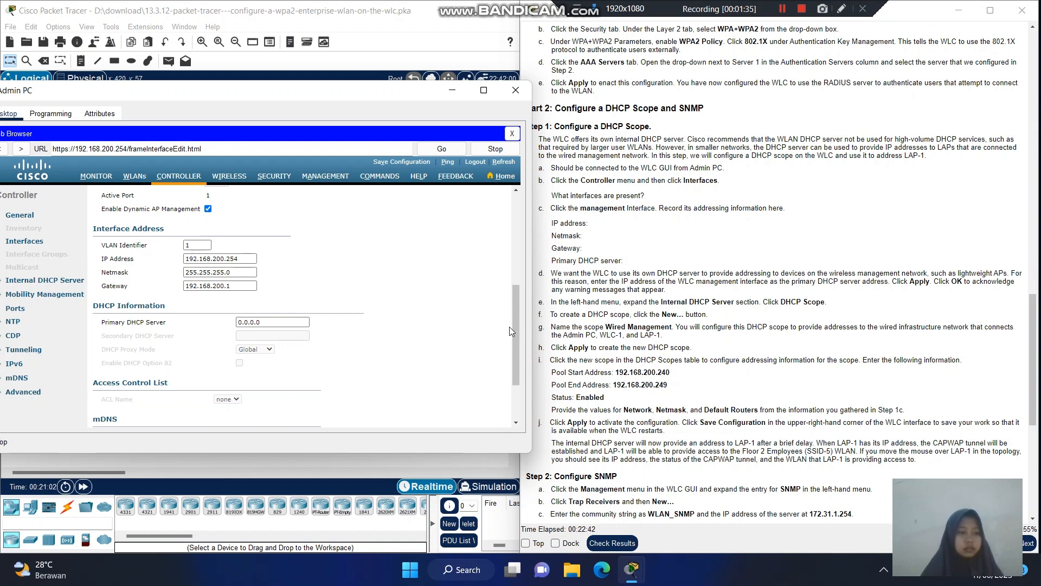
left_click_drag(516, 323, 520, 332)
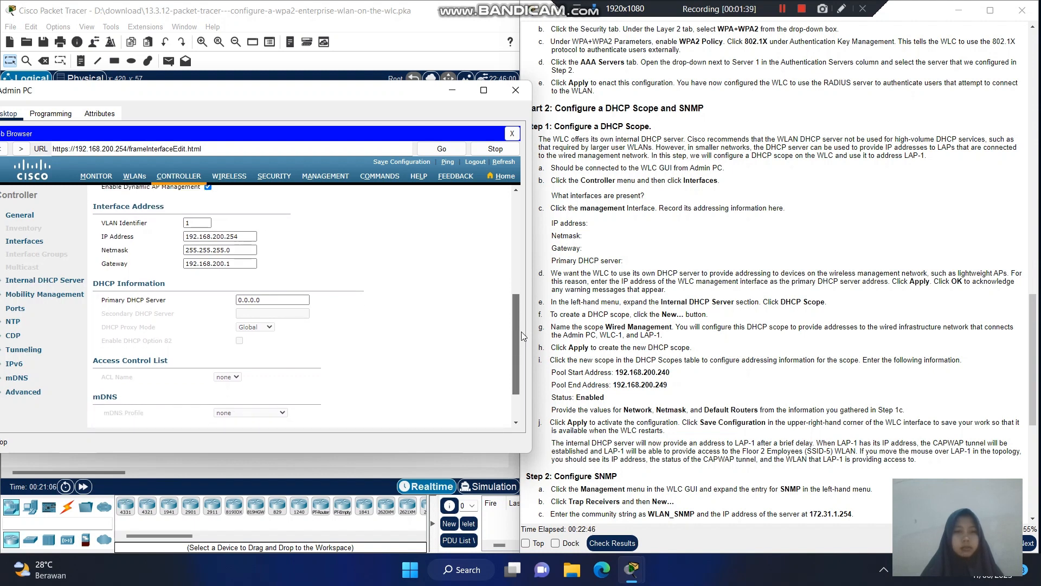
left_click_drag(522, 331, 516, 248)
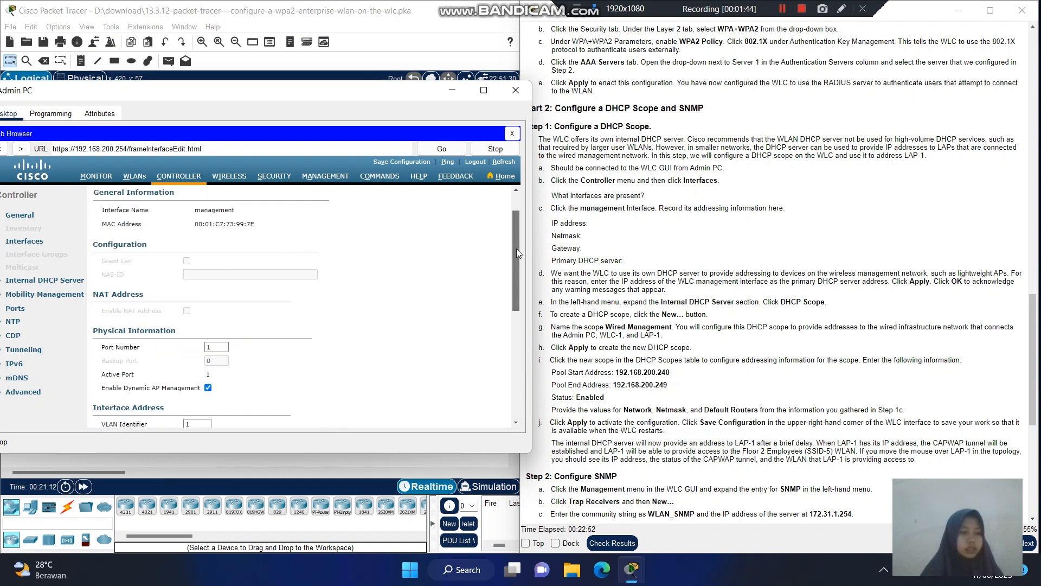
left_click_drag(516, 249, 515, 255)
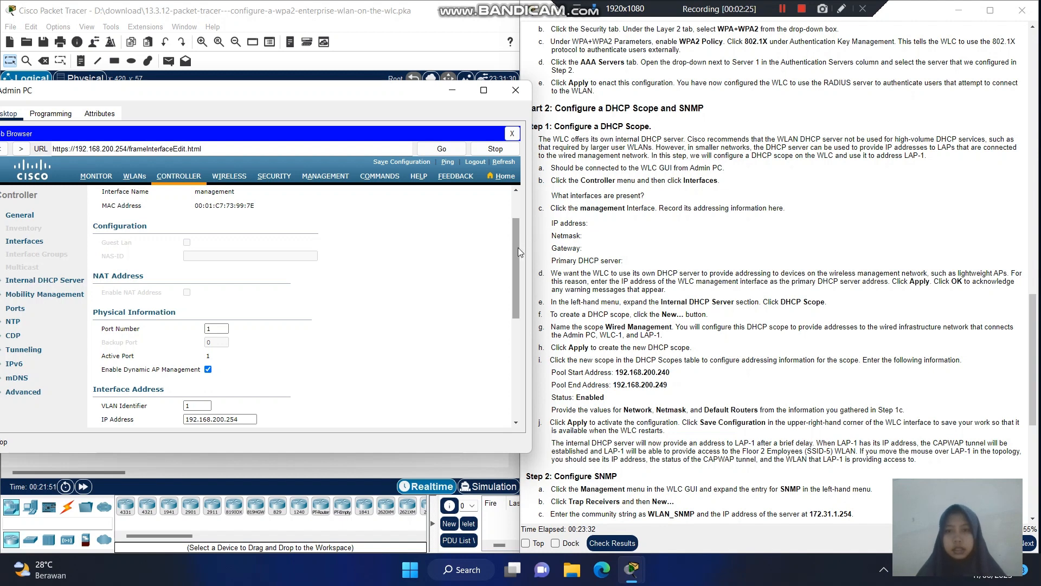
- Set the management interface's primary DHCP server and gateway both to 192.168.5.1
left_click_drag(519, 247, 507, 329)
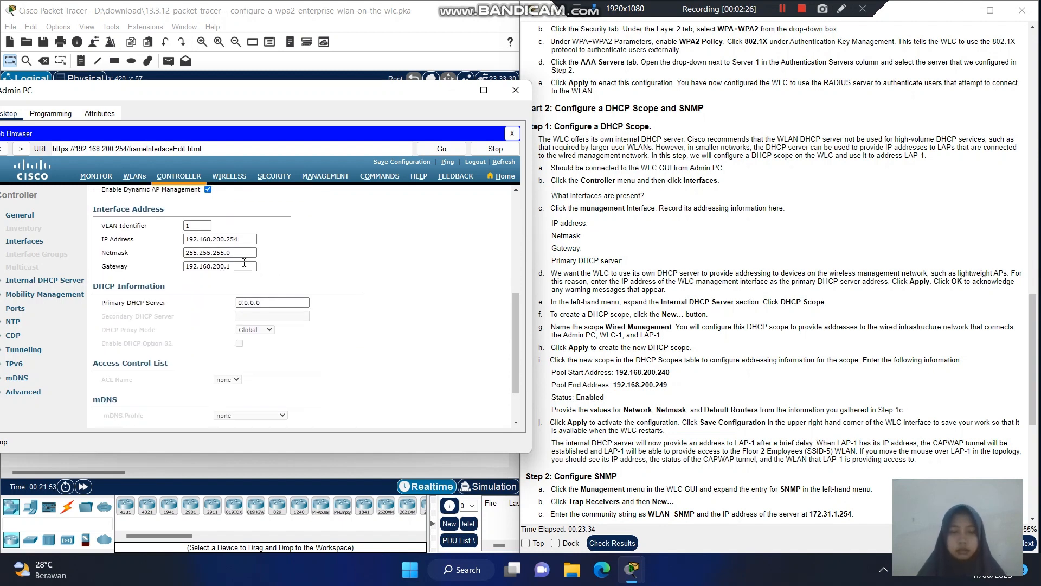
left_click(275, 303)
left_click_drag(275, 302, 226, 308)
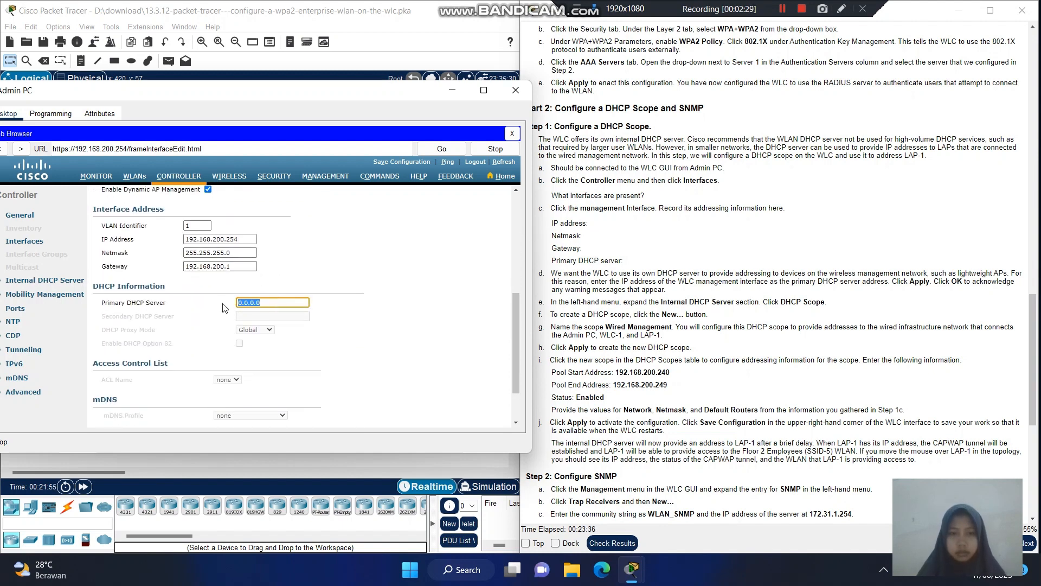
key("BackSpace")
type("1")
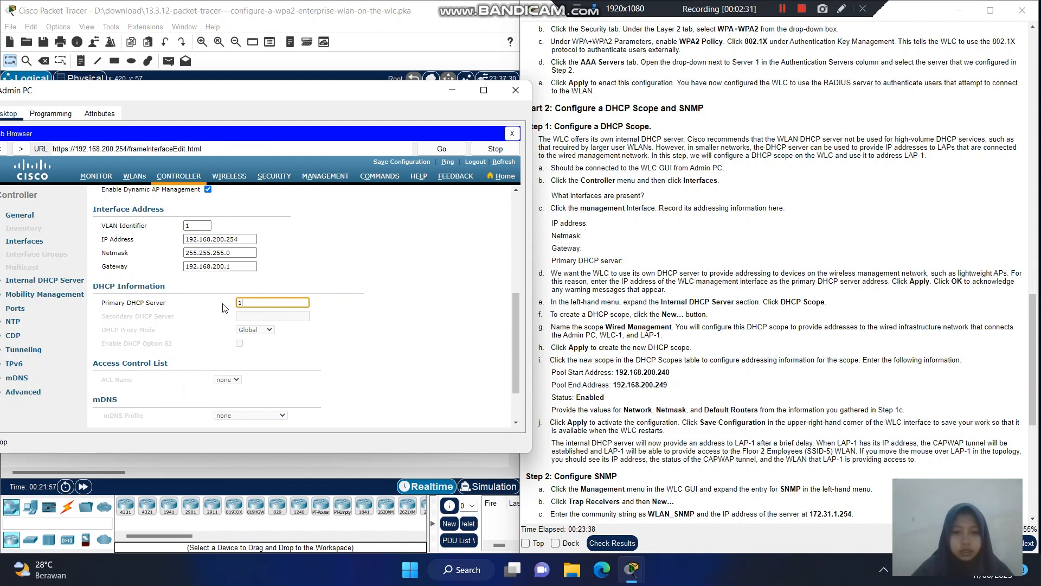
type("92.1")
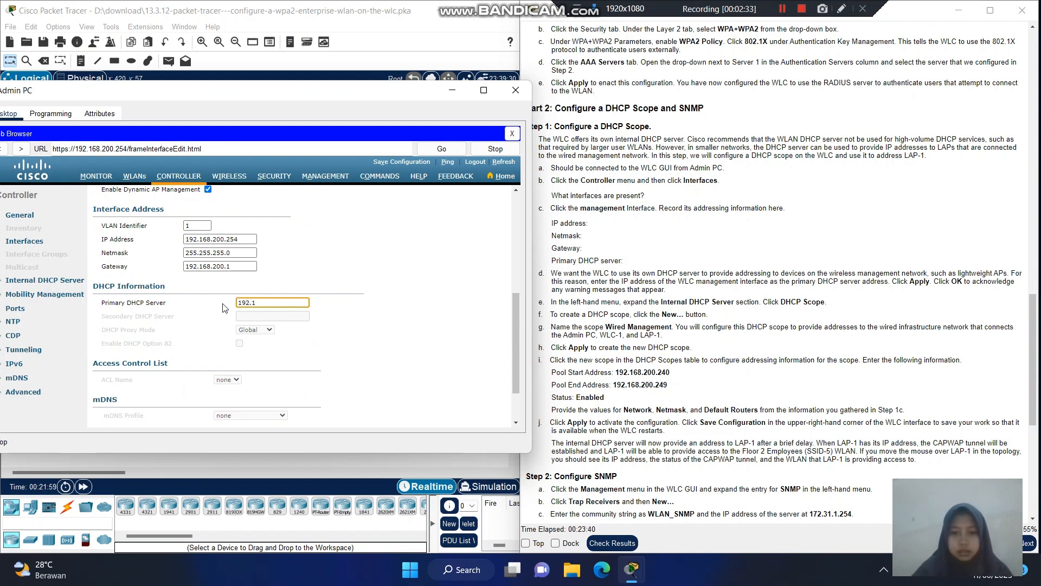
type("68.")
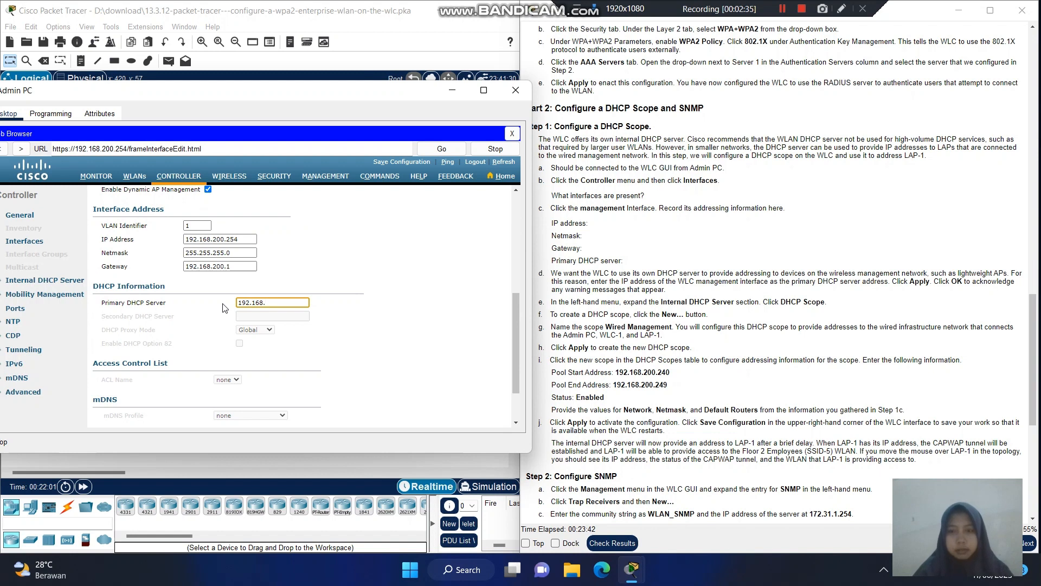
type("5.1")
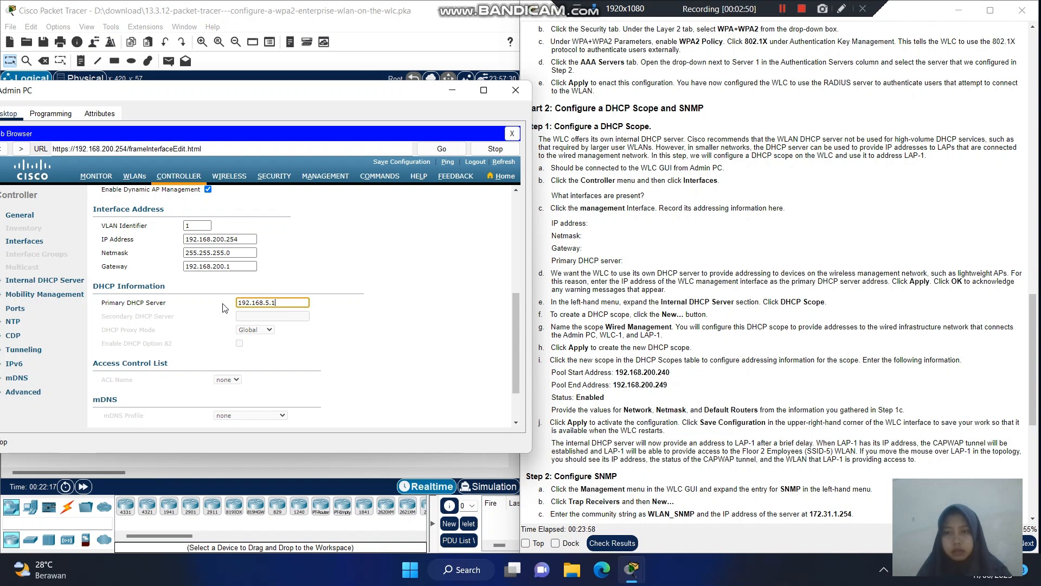
left_click(222, 267)
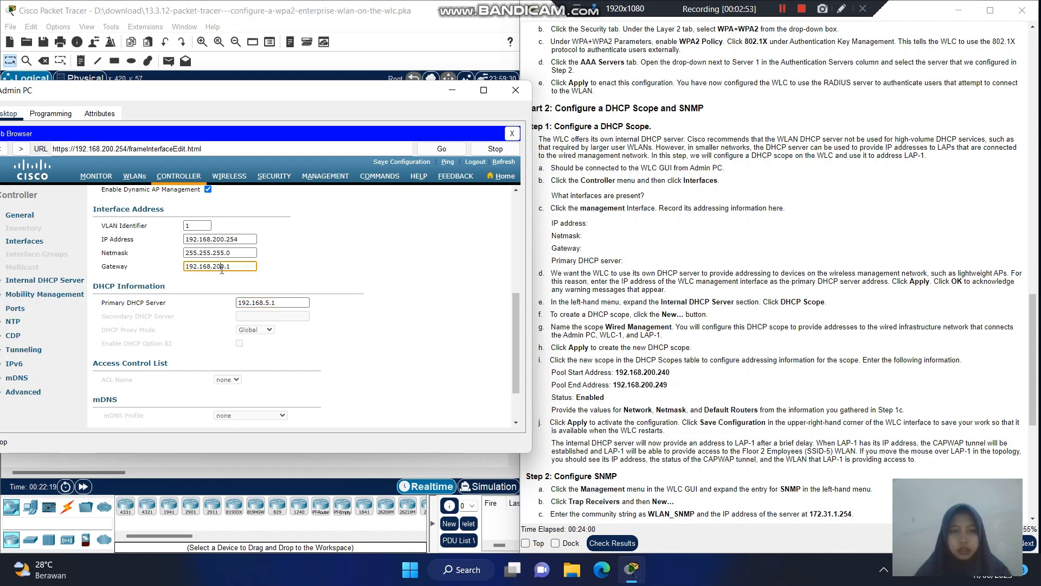
key("BackSpace")
key("BackSpace")
key("BackSpace")
type("5")
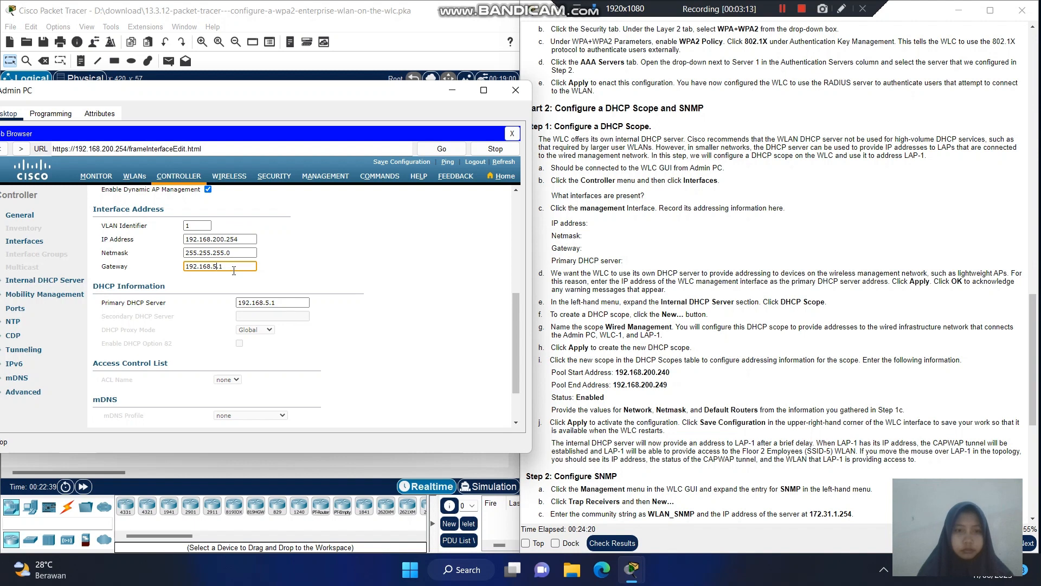
- Apply the management interface changes, accepting both the AP manager and WLAN disruption warnings
left_click(522, 349)
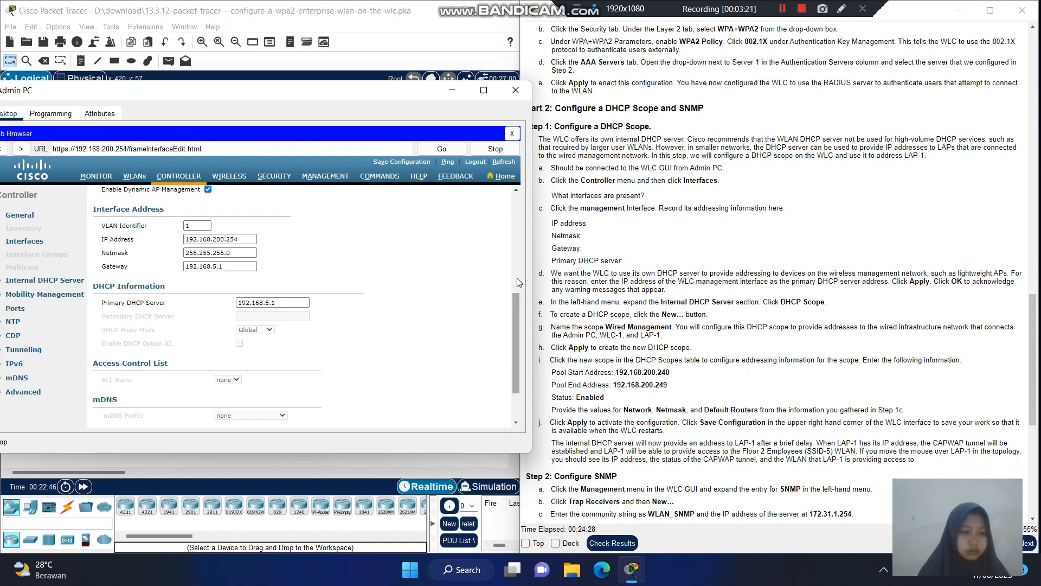
left_click_drag(515, 317, 512, 240)
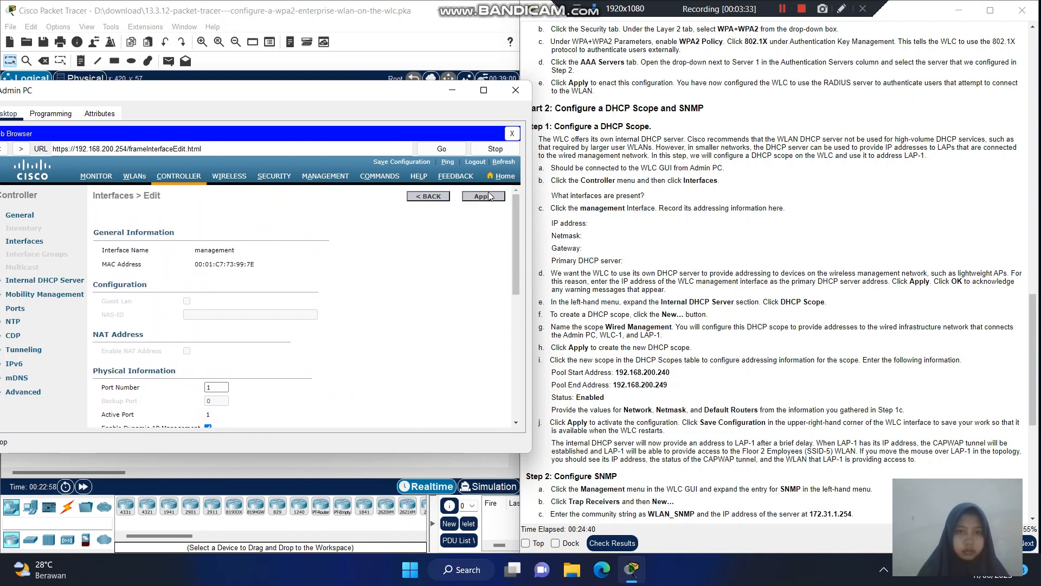
left_click(484, 196)
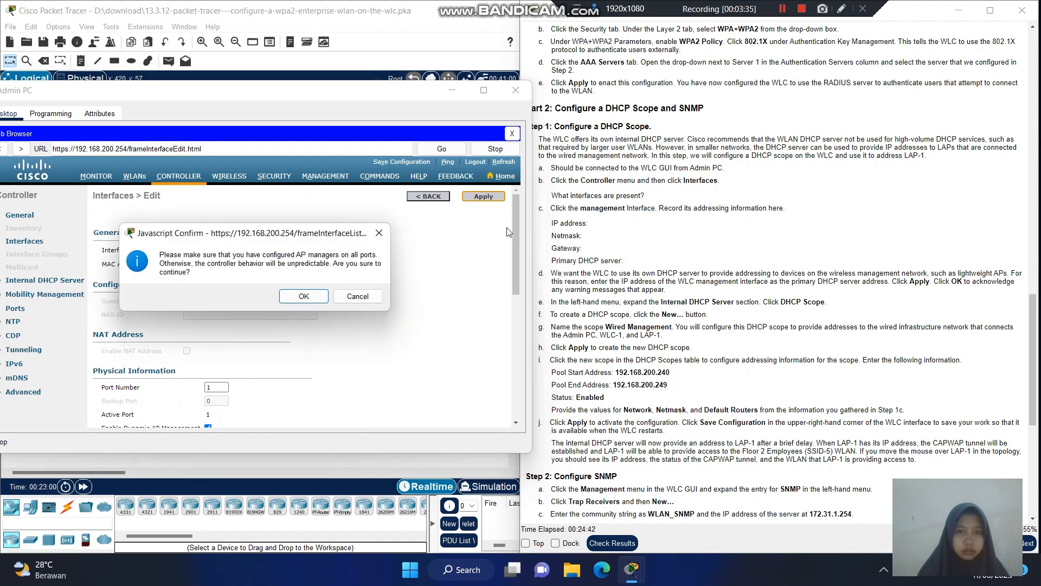
left_click(311, 298)
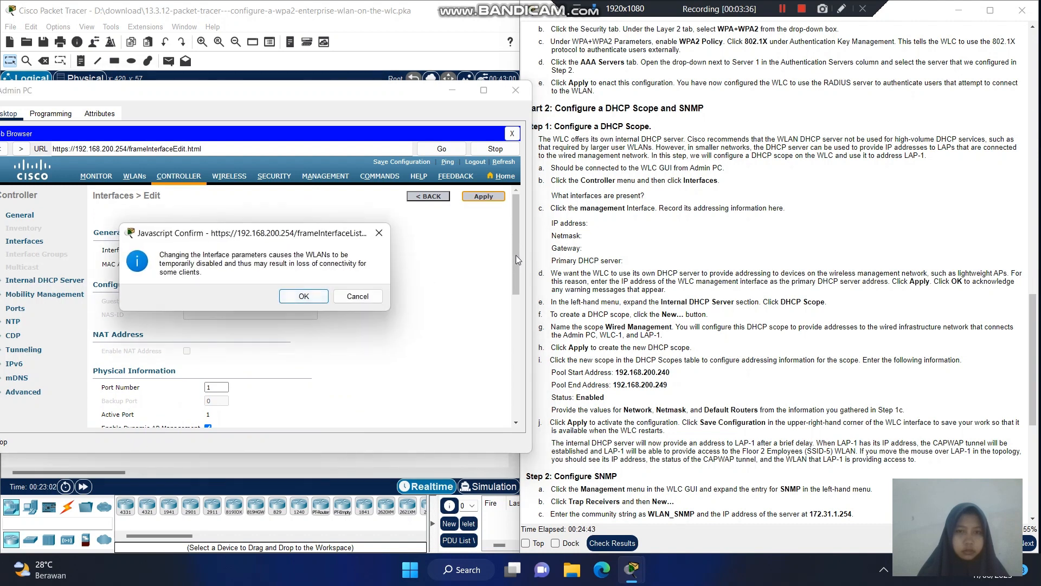
left_click(309, 294)
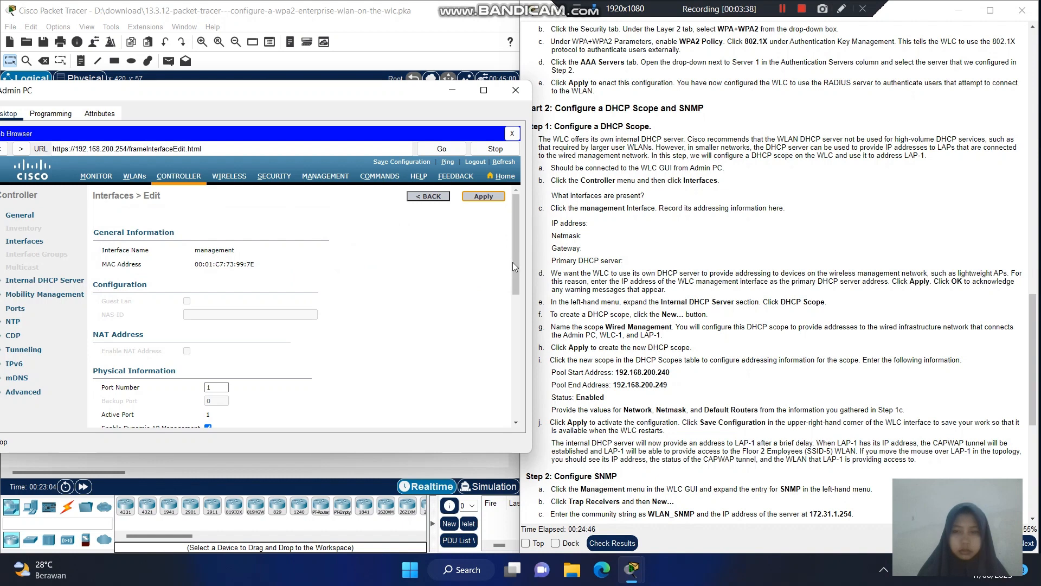
scroll(517, 344, "down", 1)
scroll(517, 343, "down", 10)
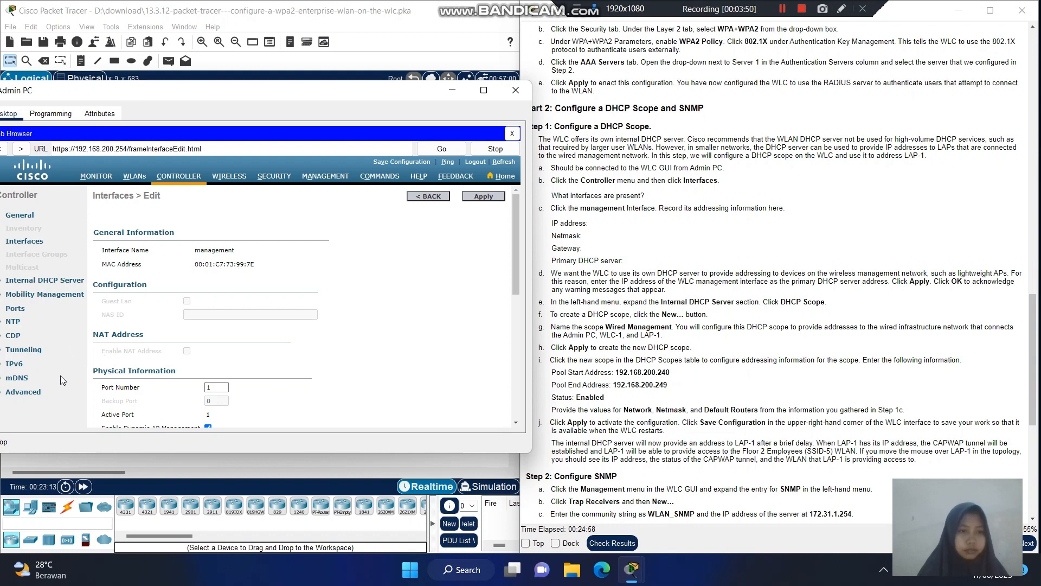
- Open the DHCP Scope list under Internal DHCP Server and start a new scope
left_click(55, 283)
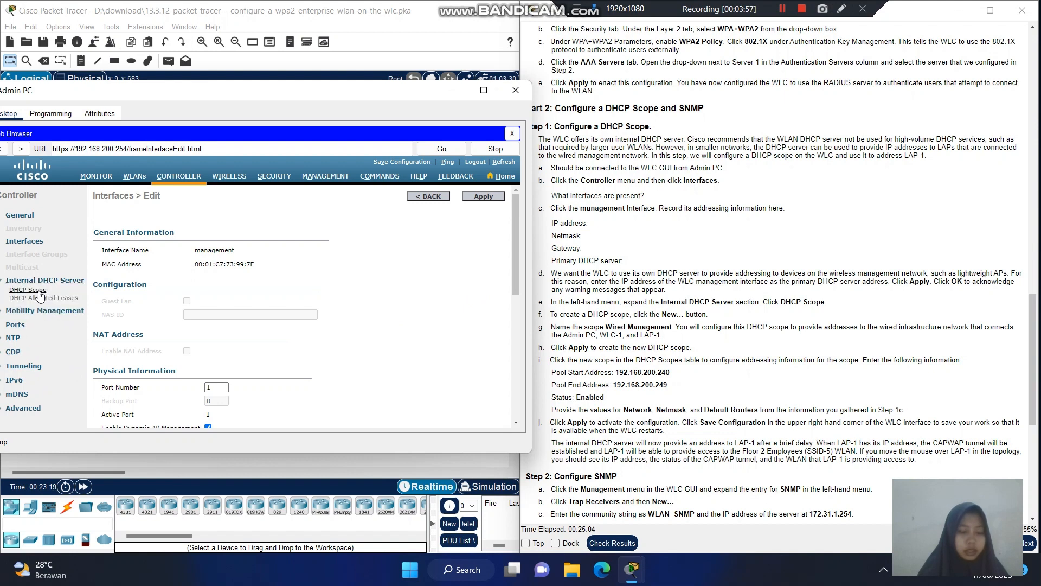
left_click(38, 292)
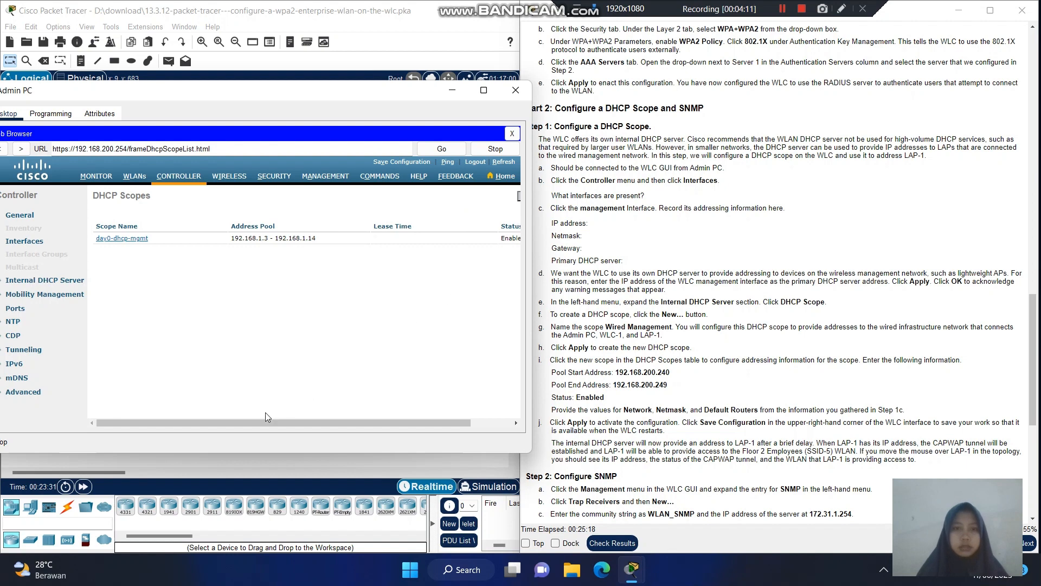
left_click_drag(340, 408, 380, 412)
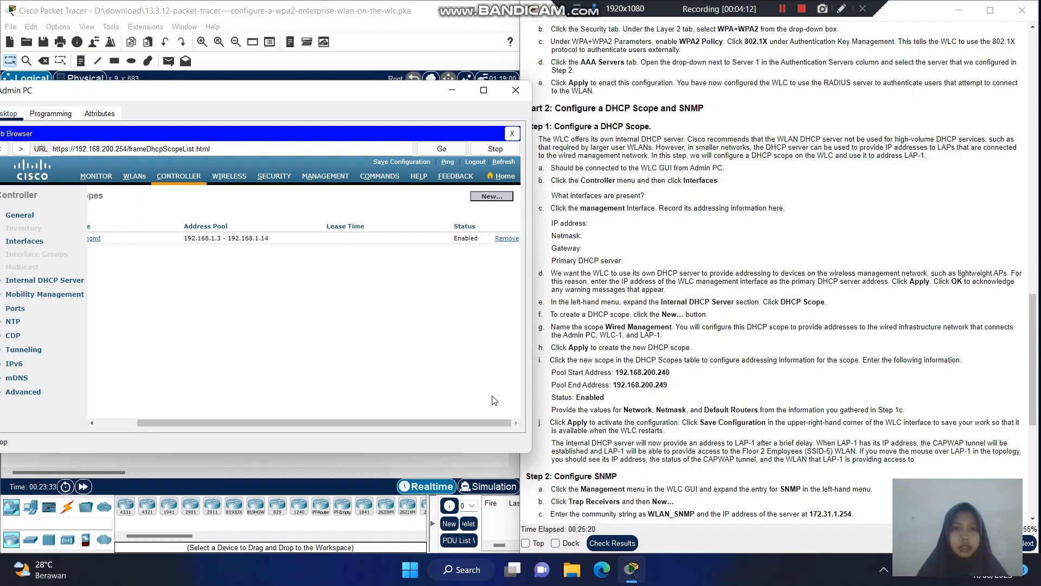
left_click(491, 196)
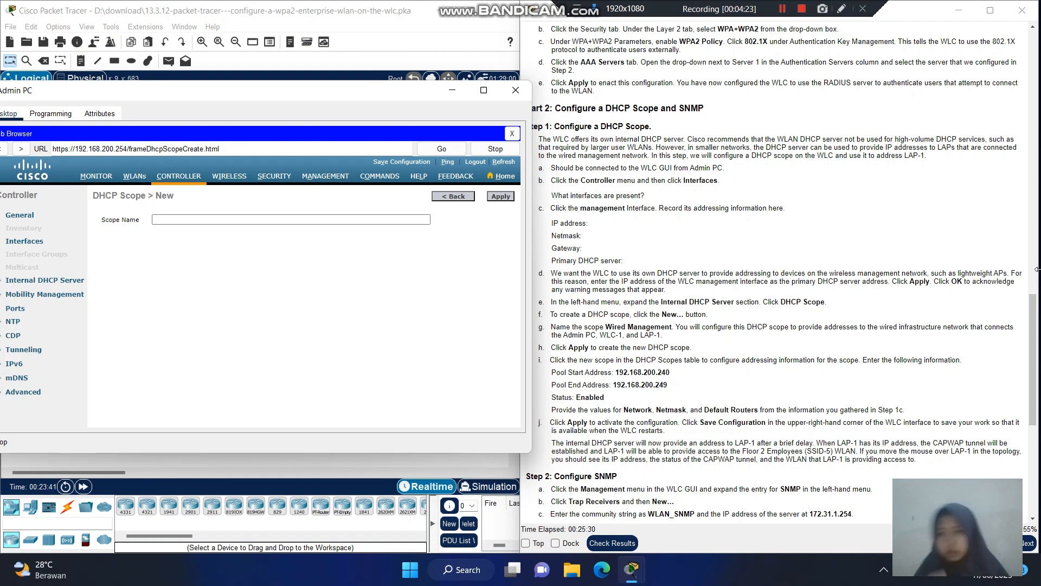
- Name the new DHCP scope 'Wired Management' and apply it
left_click(782, 9)
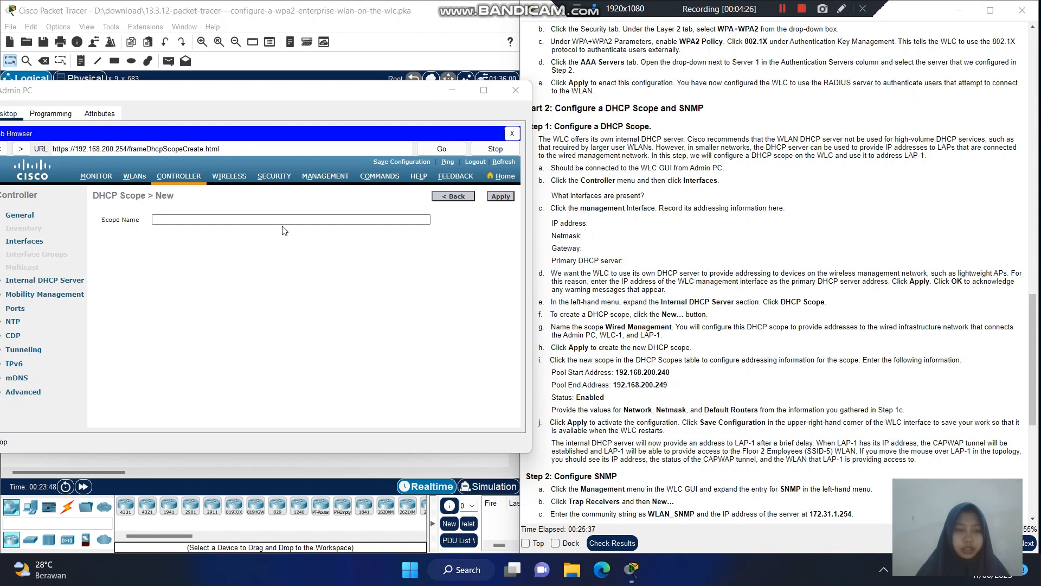
left_click(283, 221)
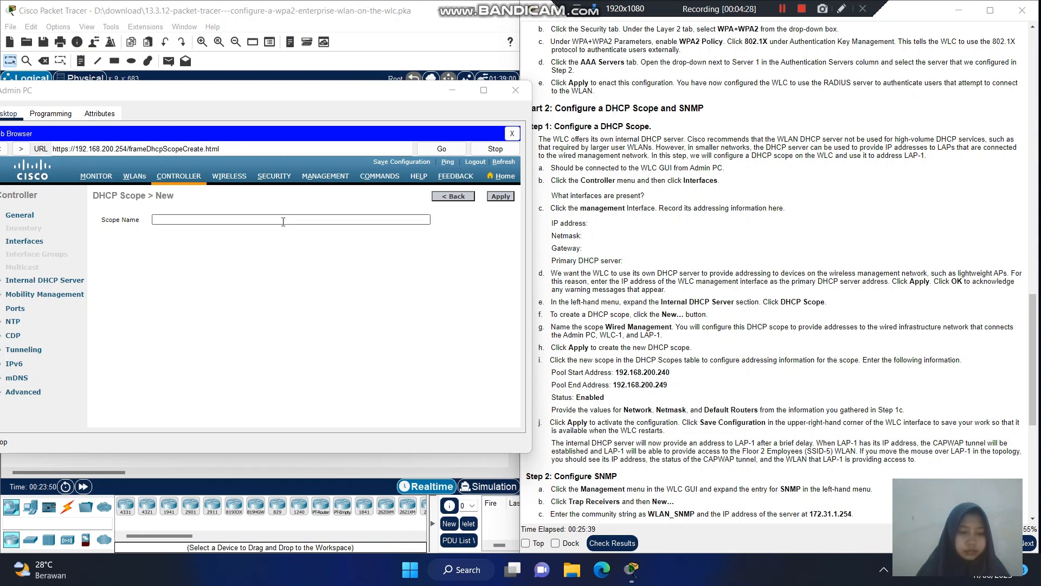
left_click(283, 222)
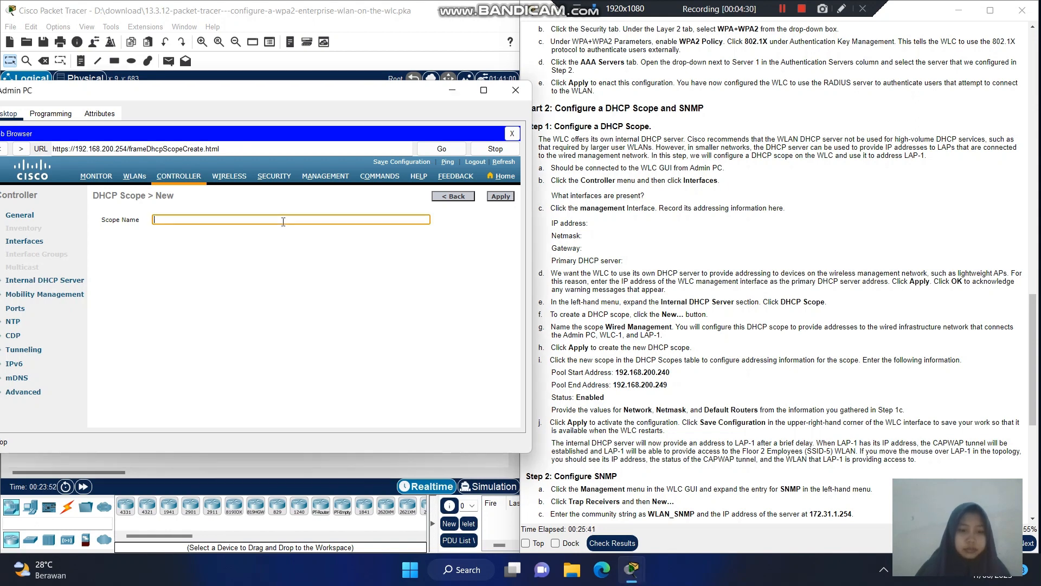
type("wo\\")
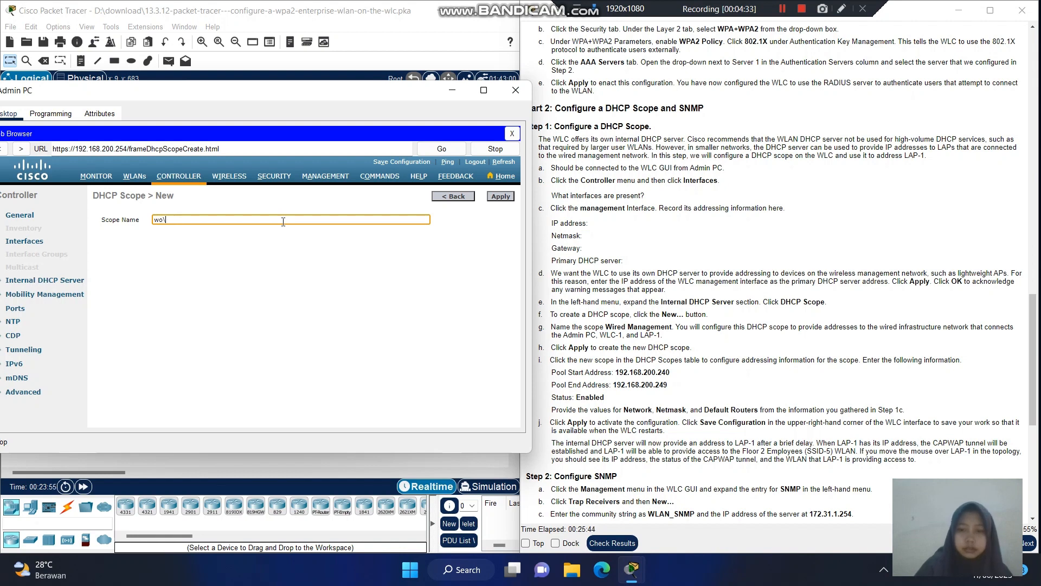
key("BackSpace")
type("i")
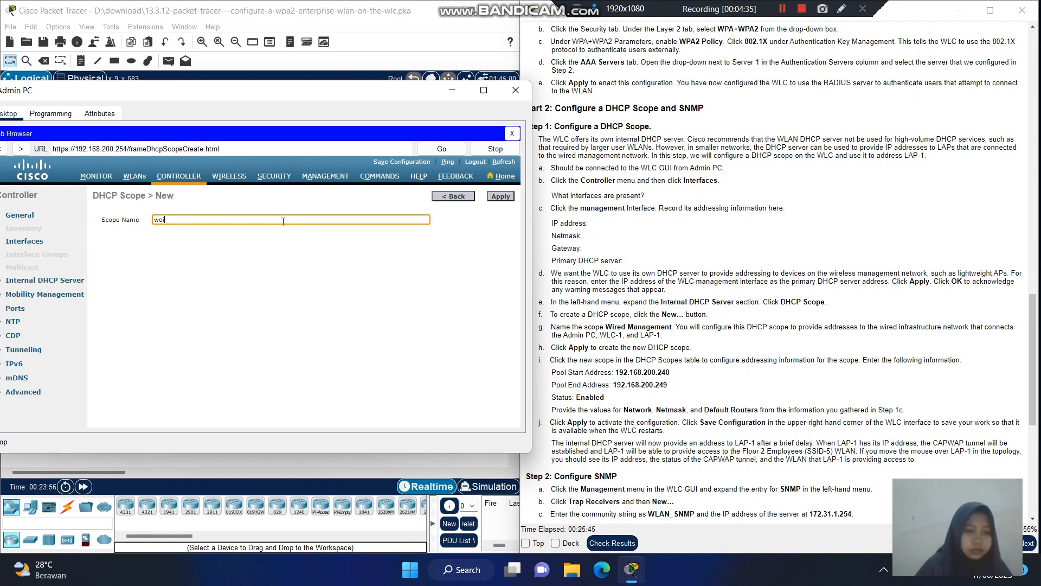
key("BackSpace")
key("BackSpace")
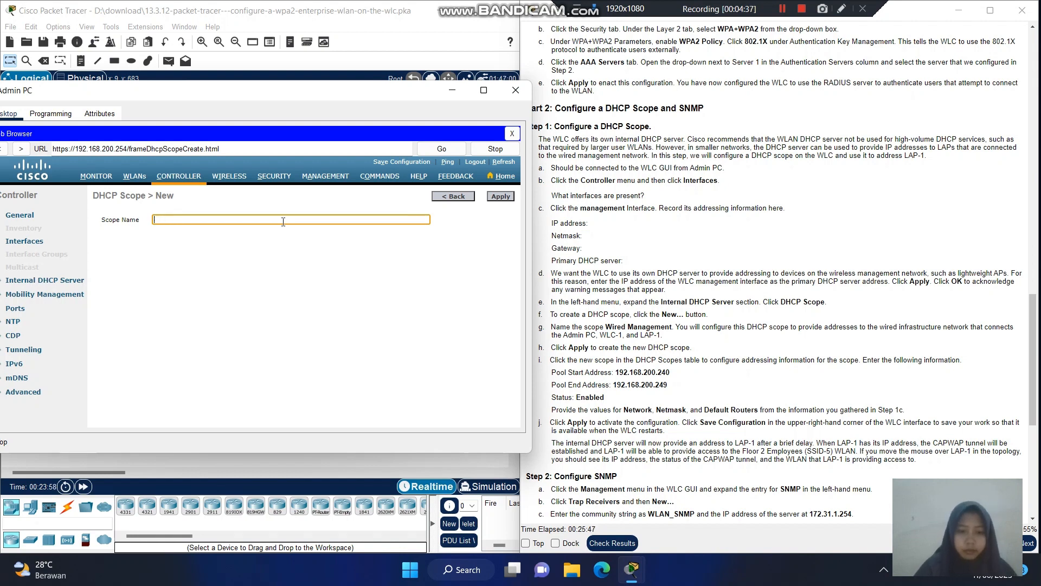
type("Wired")
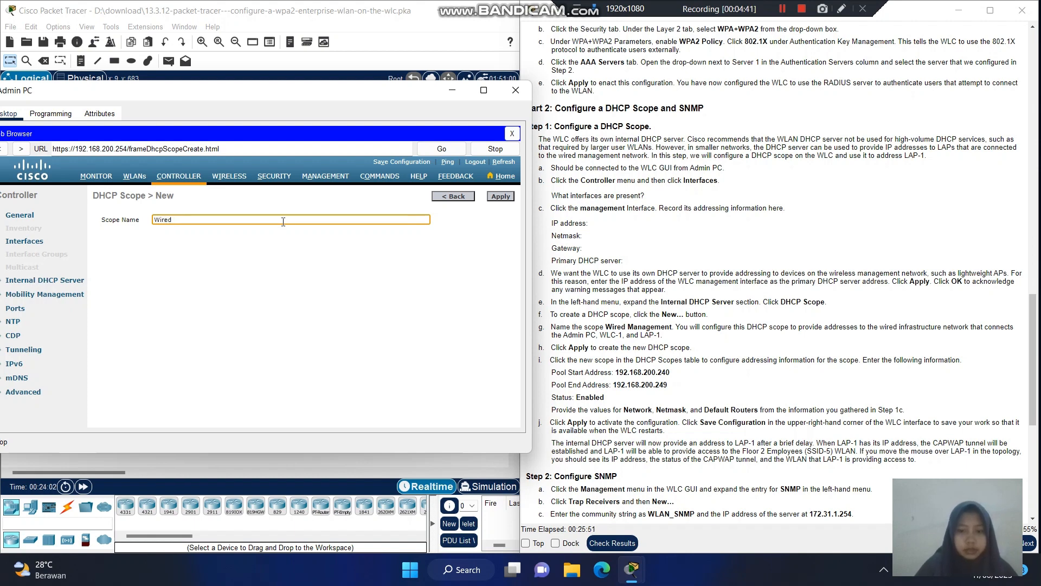
type(" Managw")
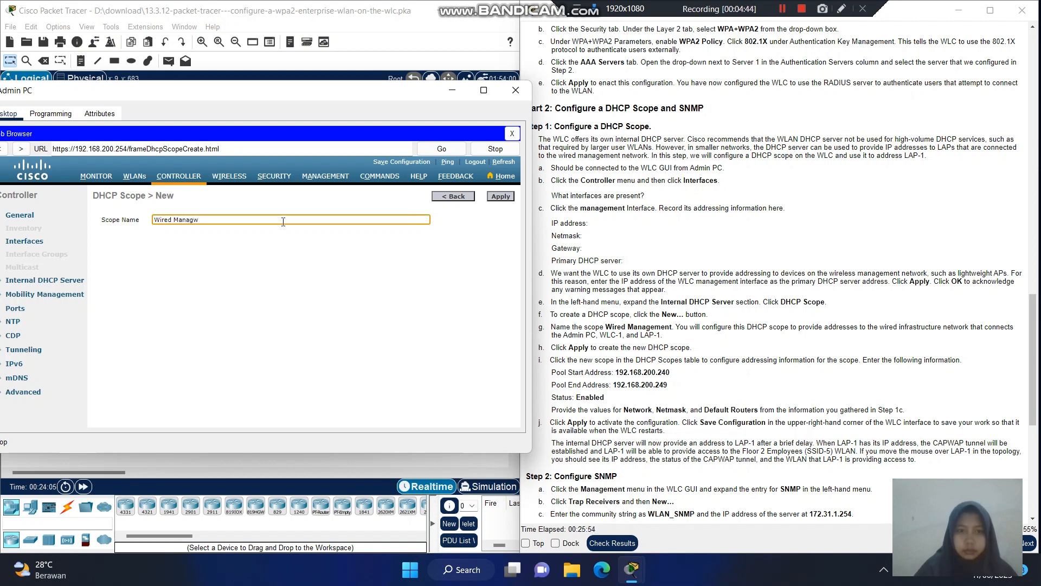
key("BackSpace")
type("e")
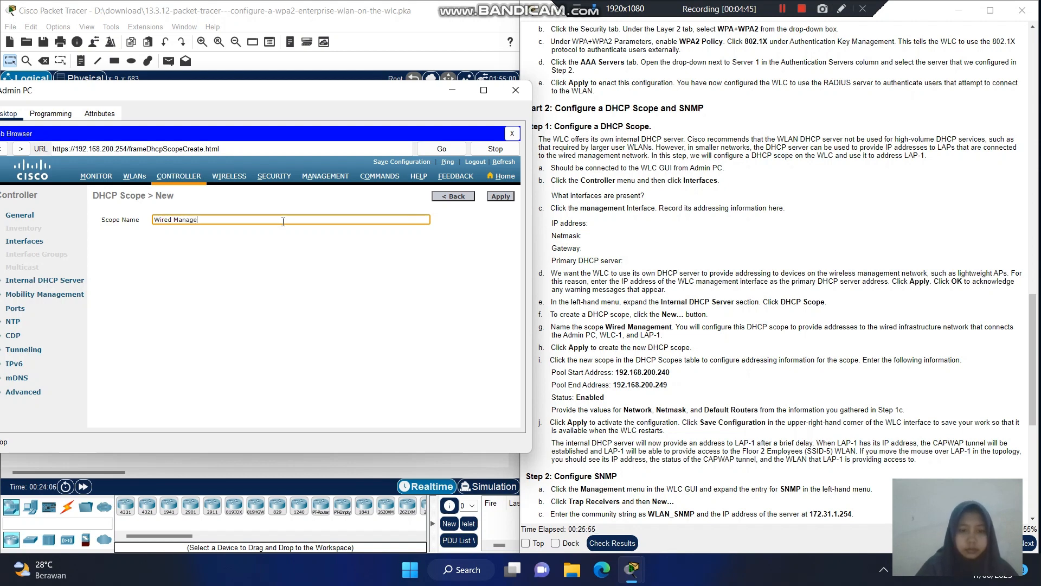
type("ment")
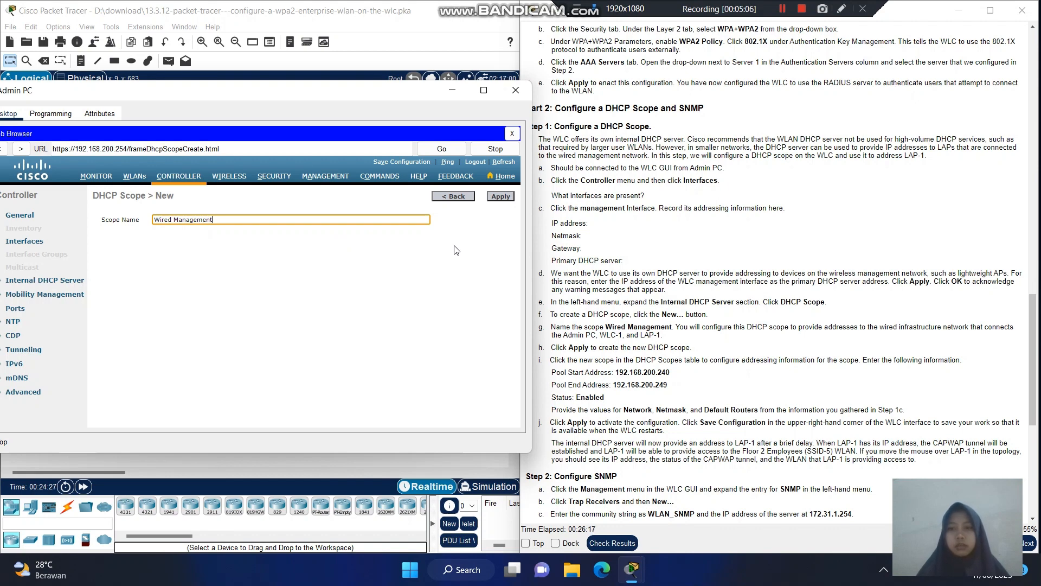
left_click(500, 196)
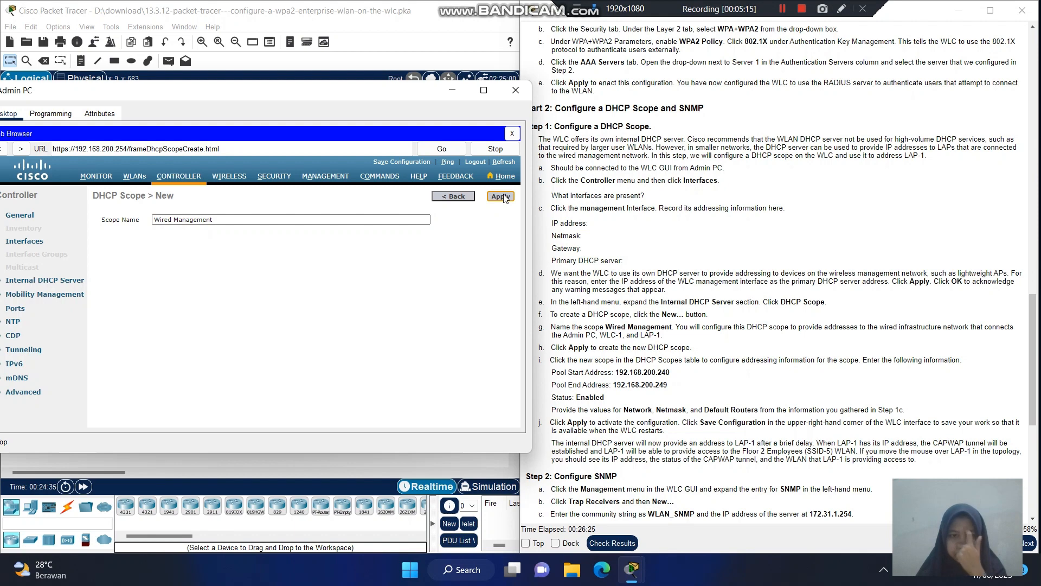
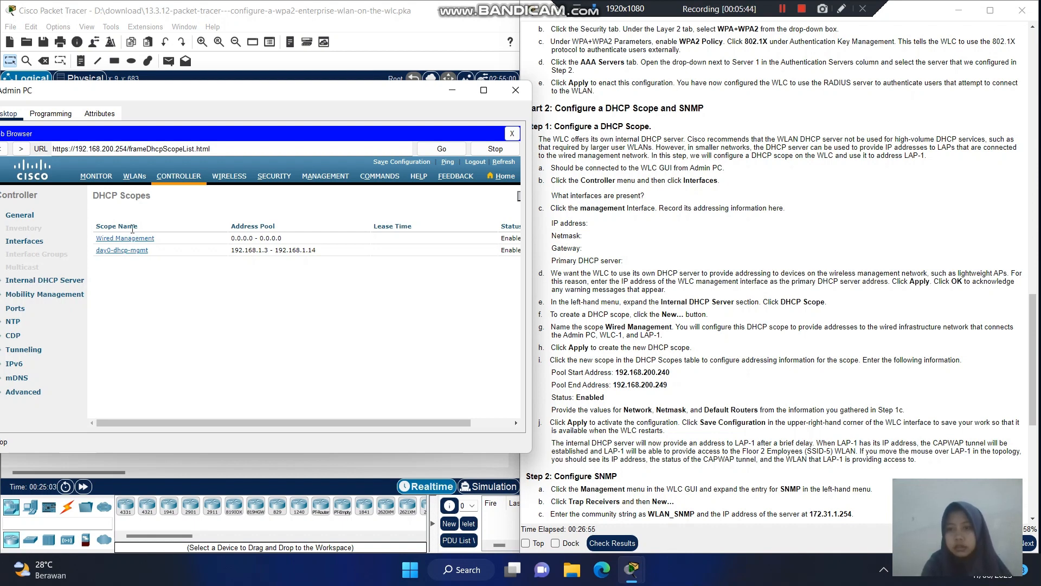
- Open the Wired Management entry from the DHCP Scopes list to reach its edit page
left_click(132, 241)
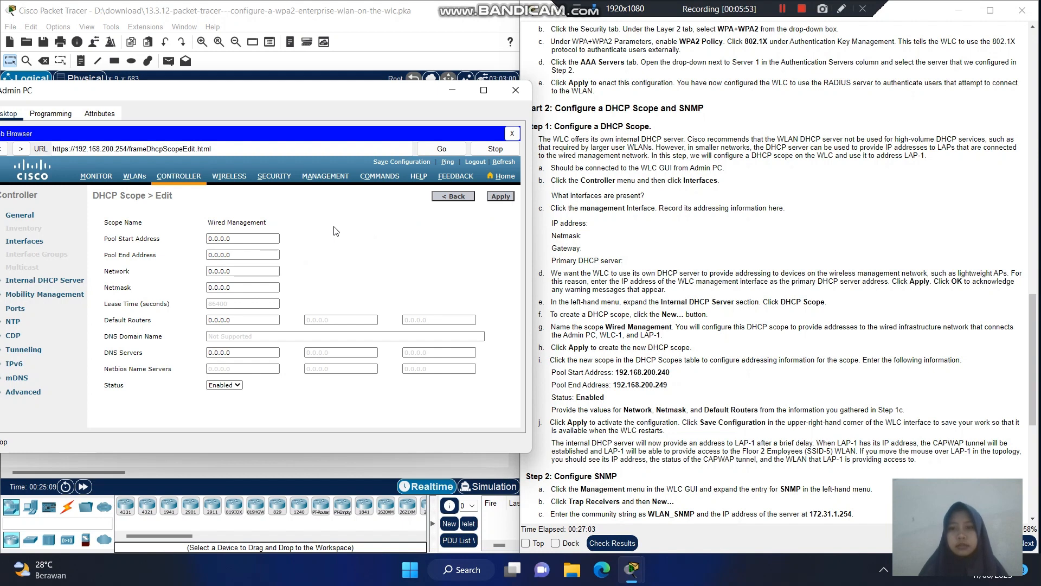
left_click(782, 9)
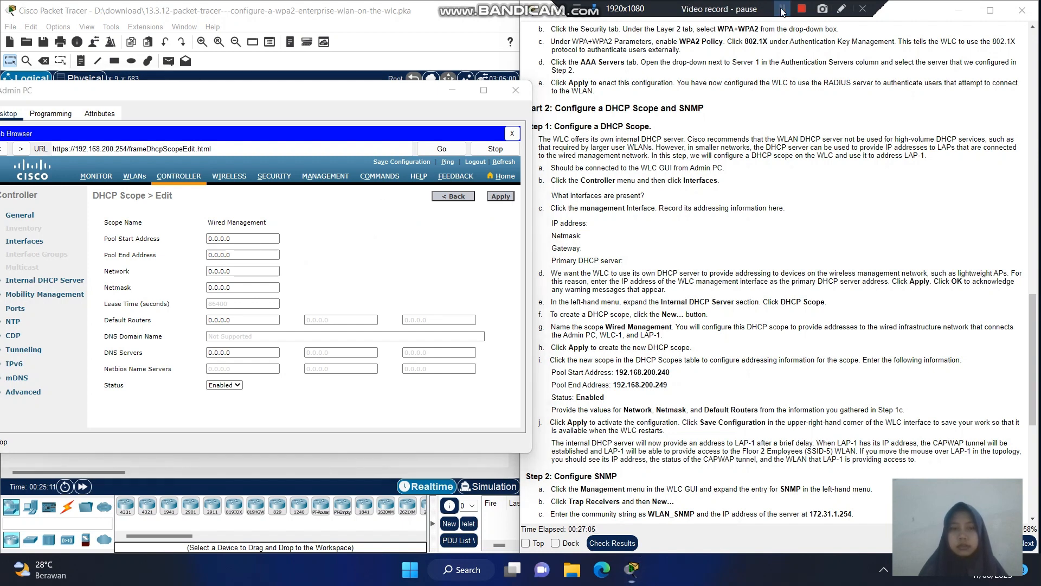
left_click(782, 9)
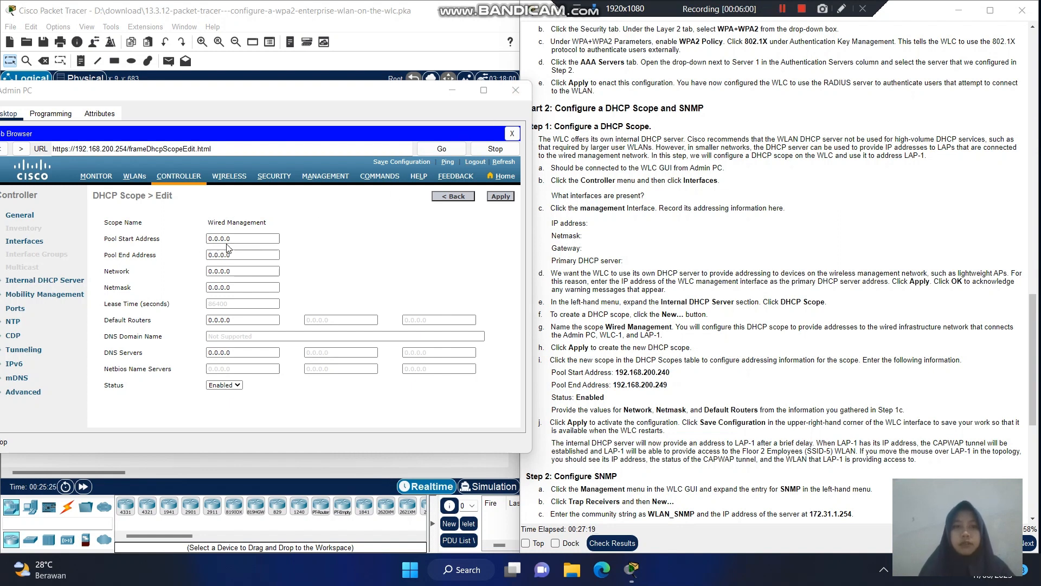
- Enter pool start 192.168.200.240 and pool end 192.168.200.249 for the Wired Management scope
left_click_drag(237, 239, 208, 243)
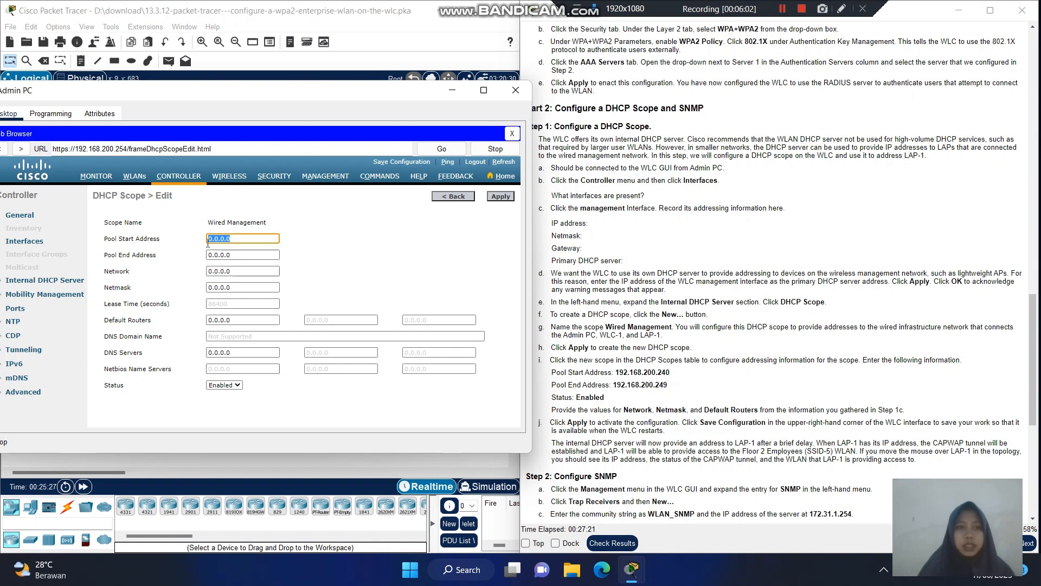
key("BackSpace")
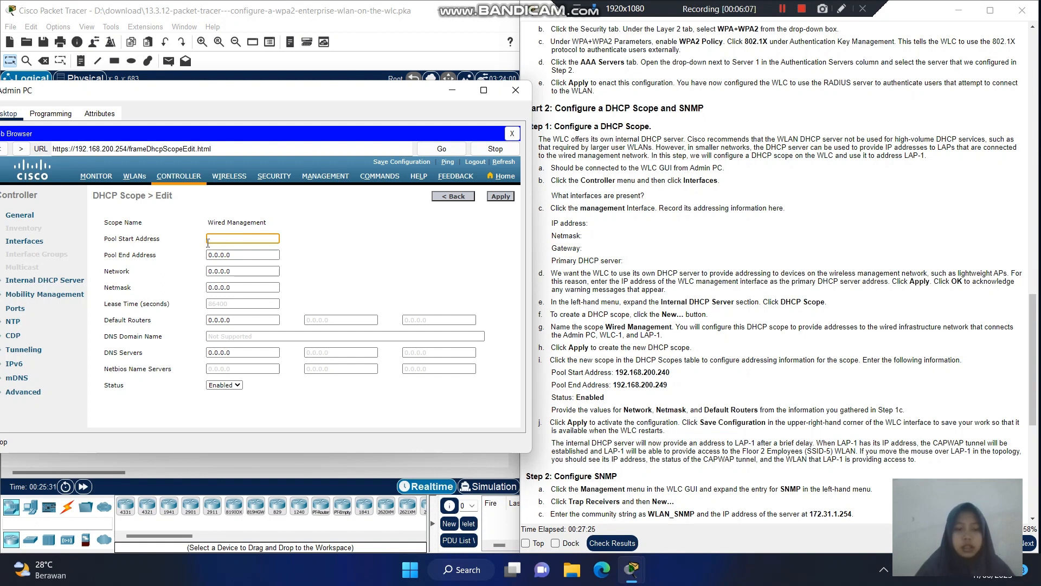
type("192.")
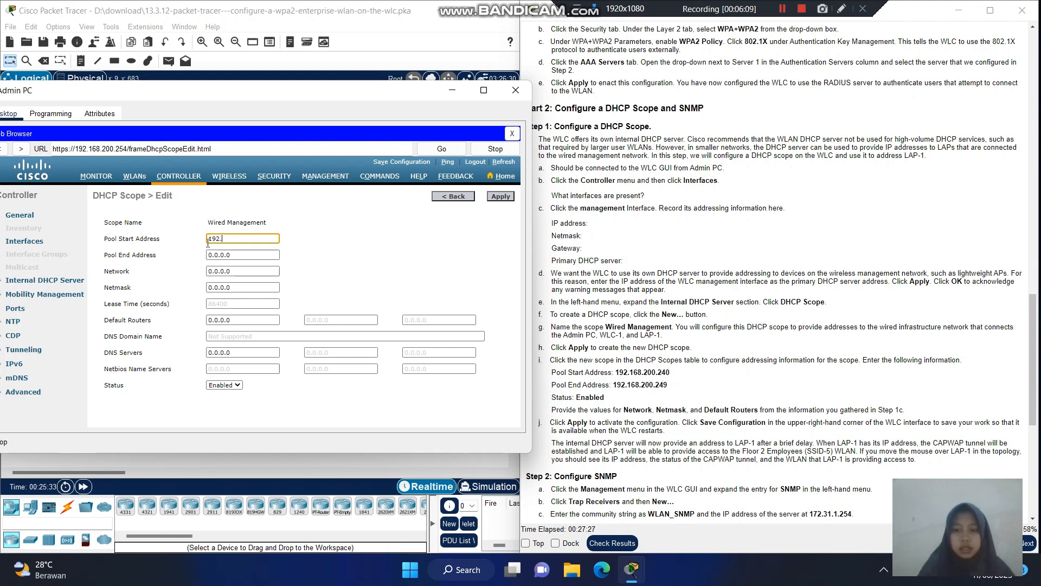
type("168")
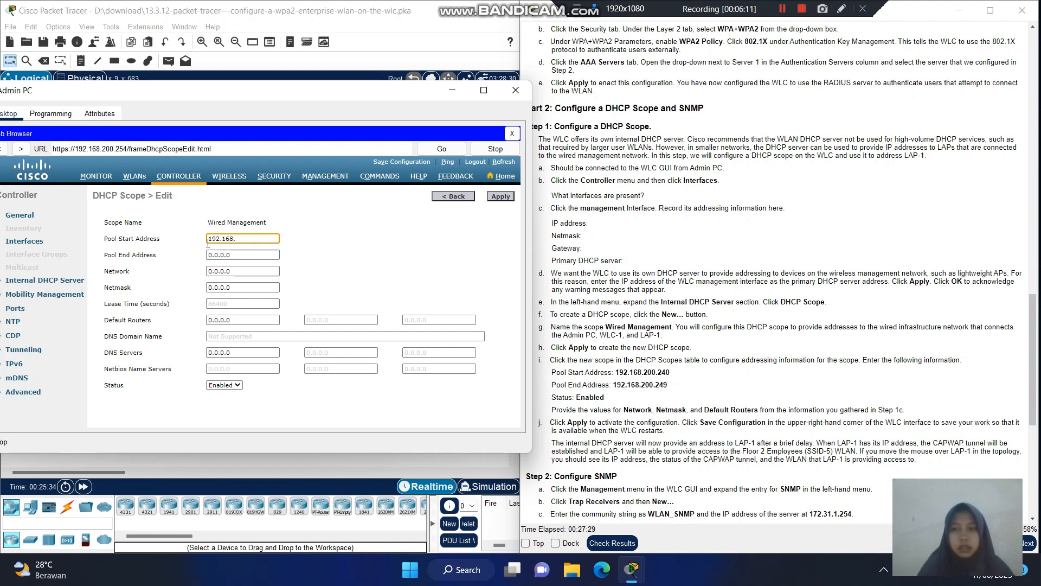
type(".200.240")
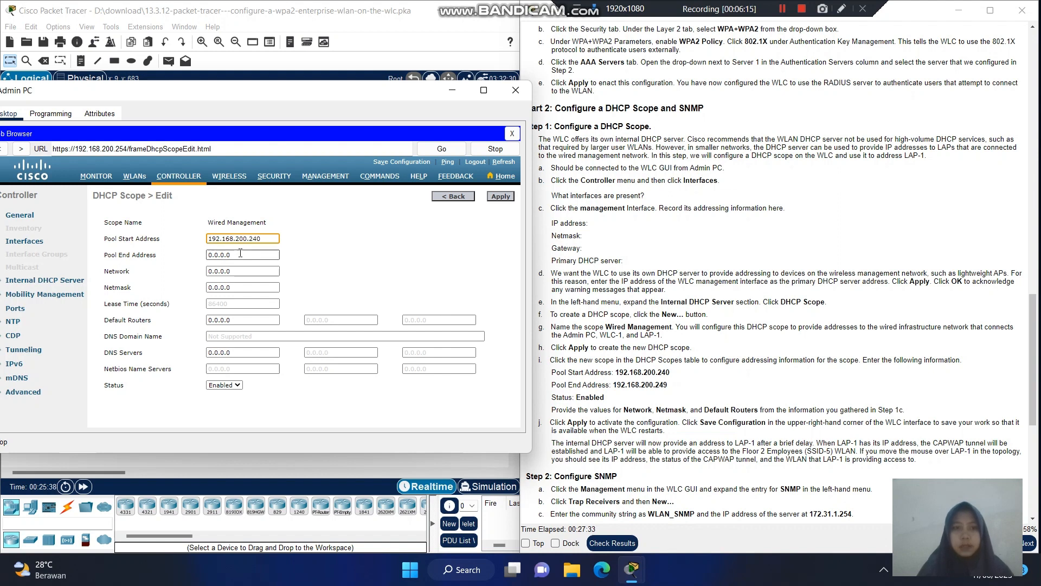
left_click(241, 254)
key("BackSpace")
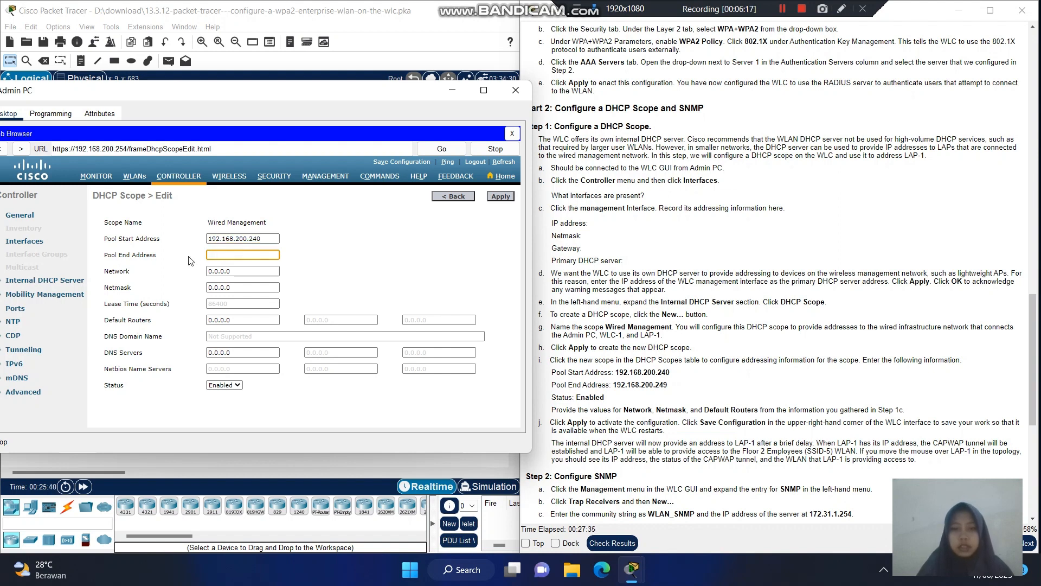
type("192.168.200.")
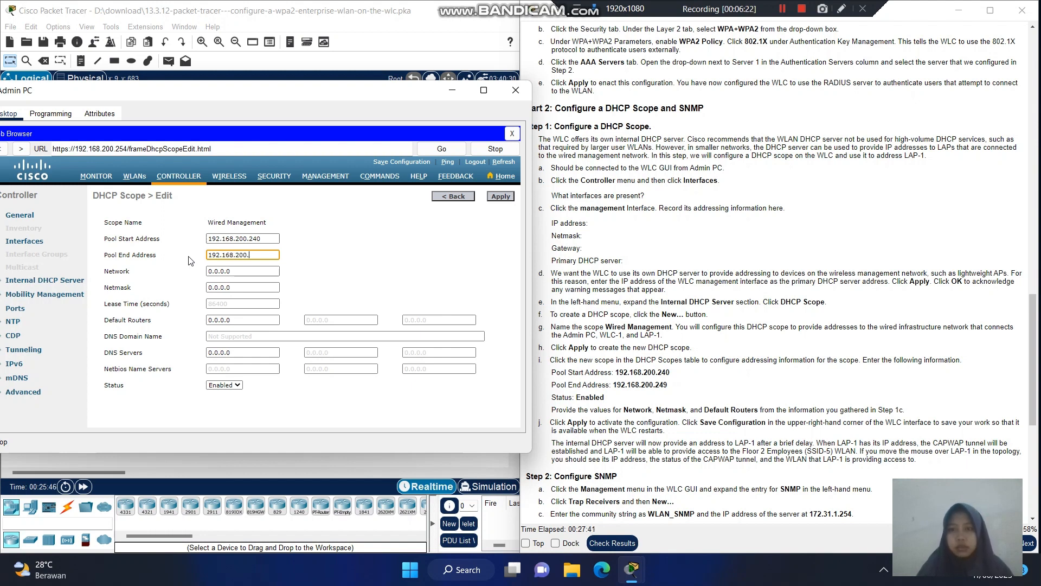
type("249")
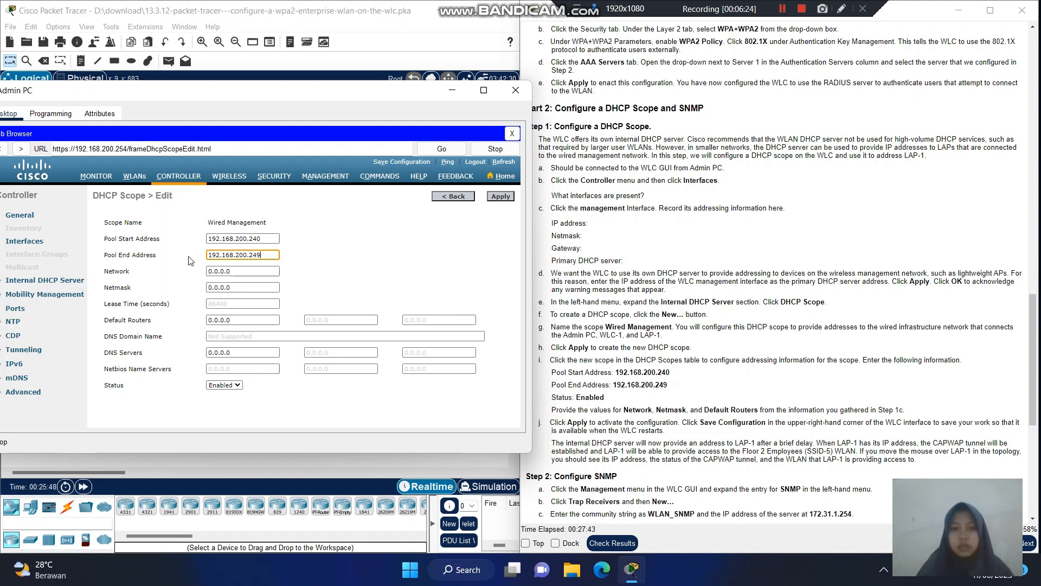
key("Tab")
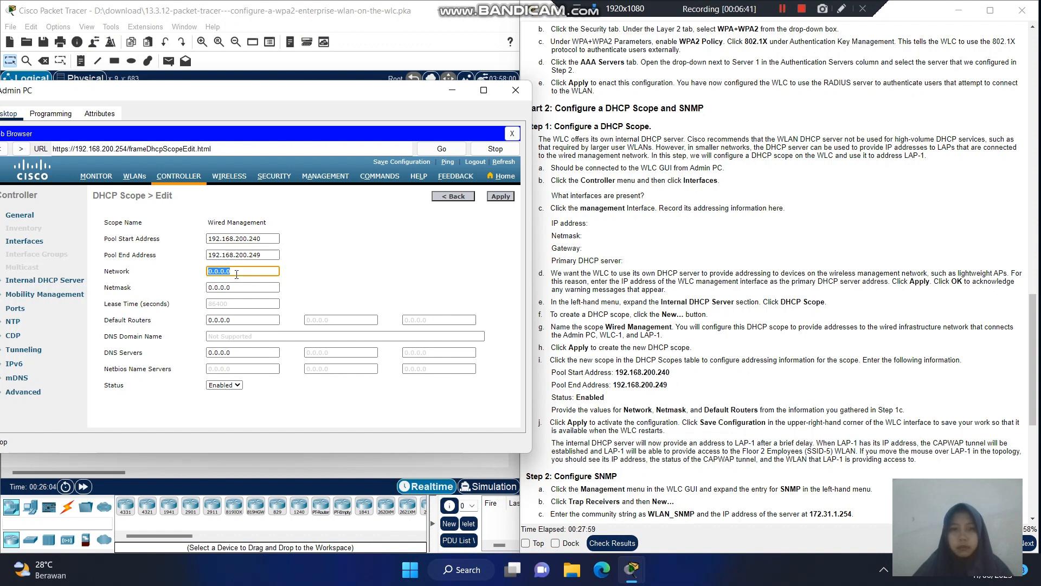
- Set the scope's network to 192.168.200.0 and its netmask to 255.255.255.0
key("BackSpace")
type("192.1")
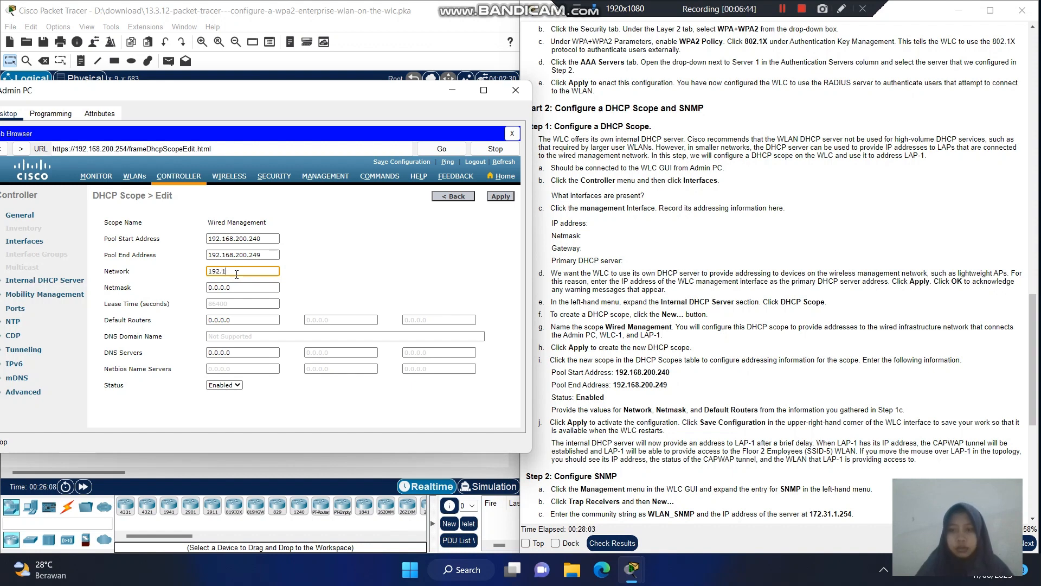
type("68.")
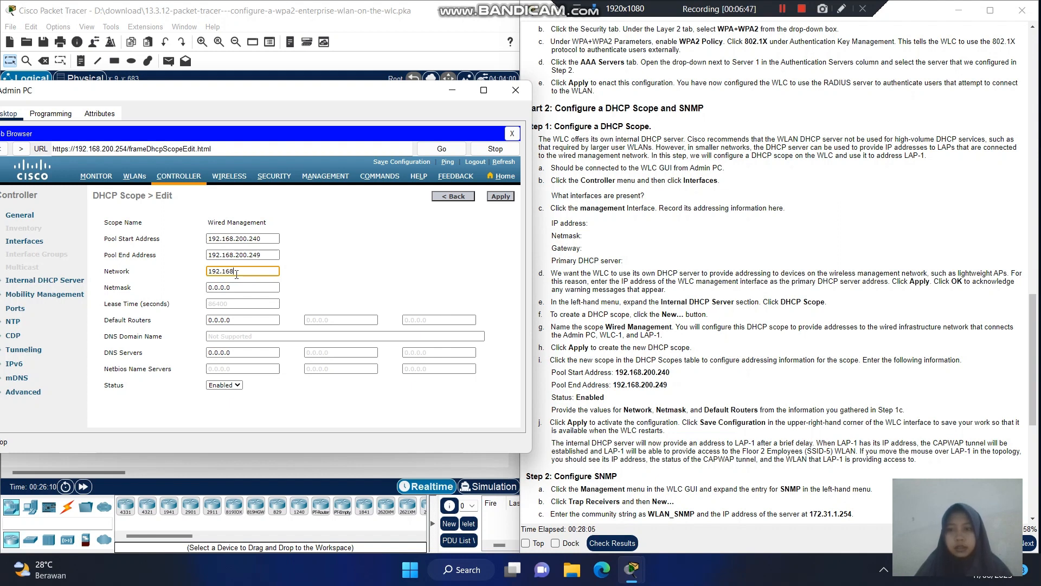
type("200.0")
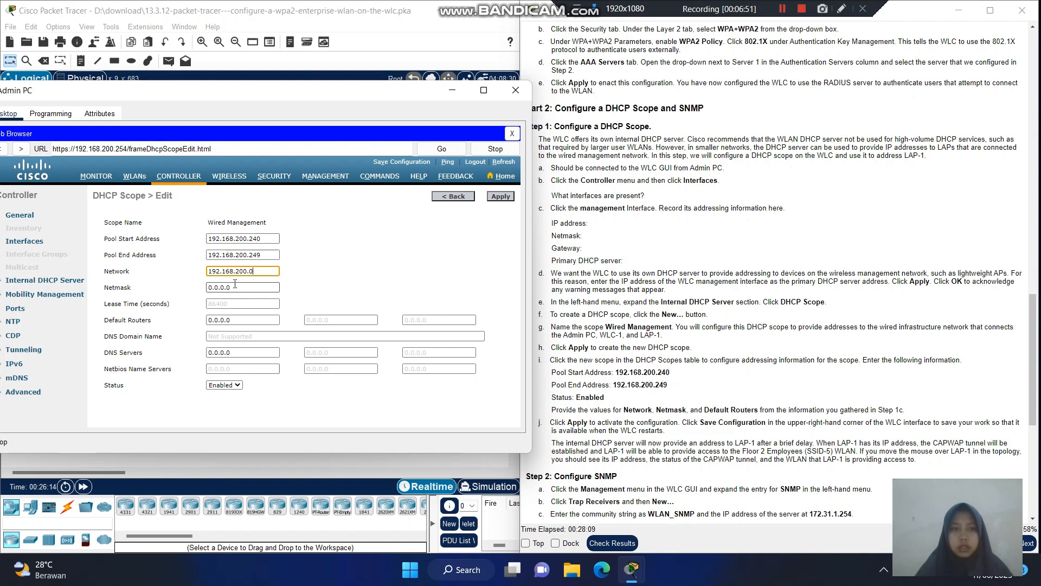
key("Tab")
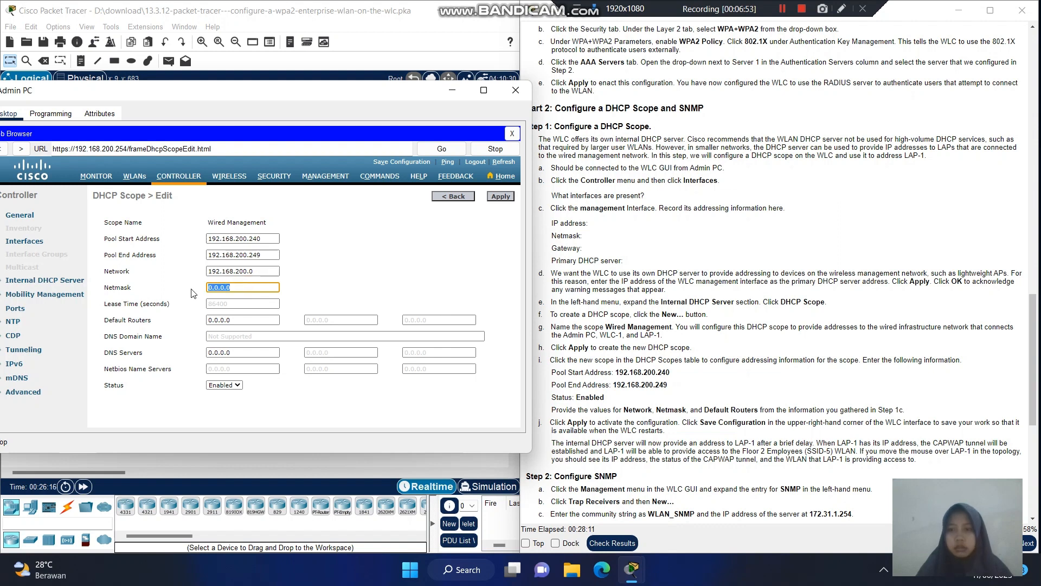
key("BackSpace")
type("255")
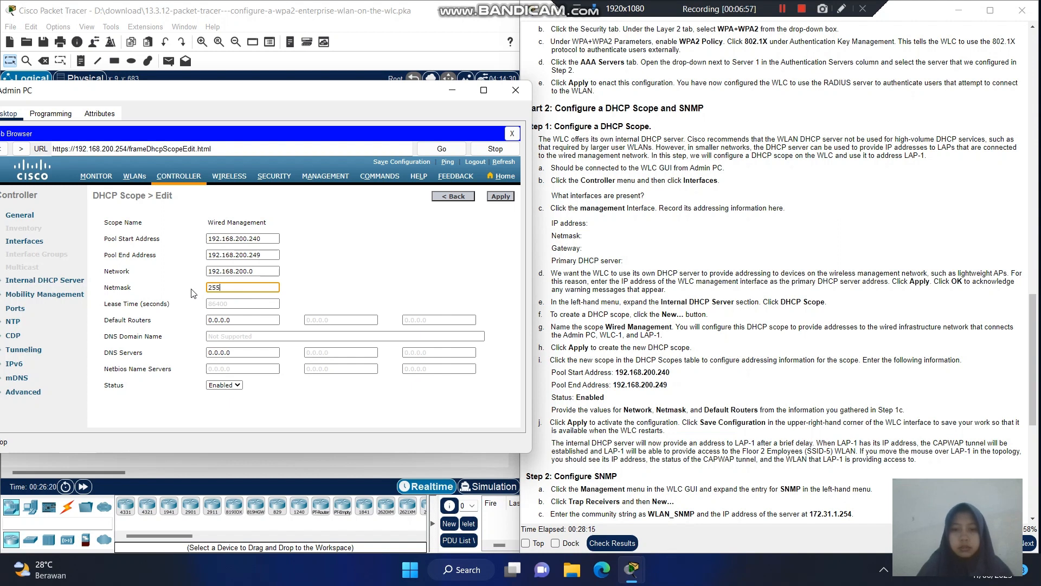
type(".255.255")
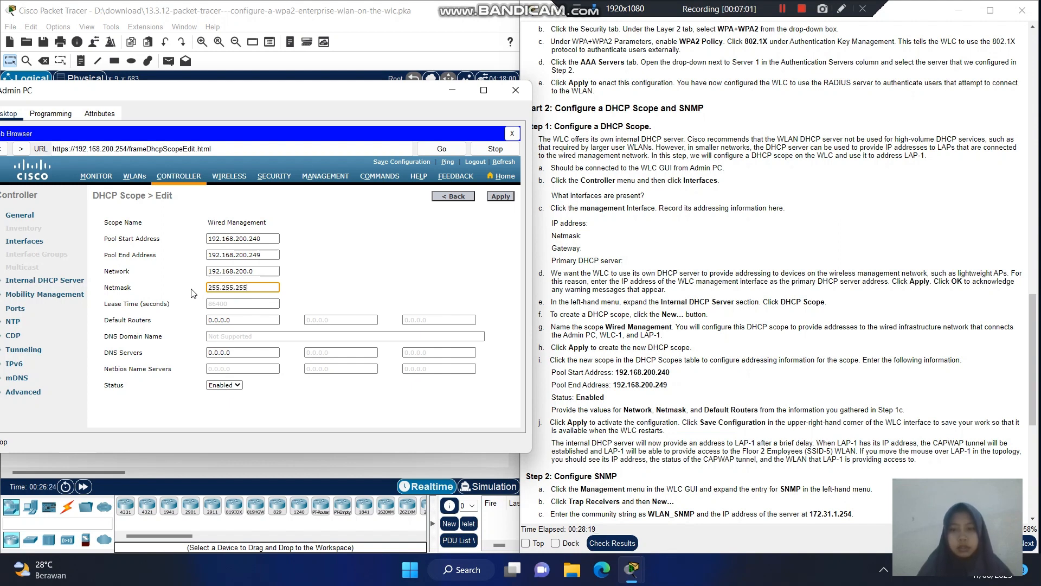
type(".255")
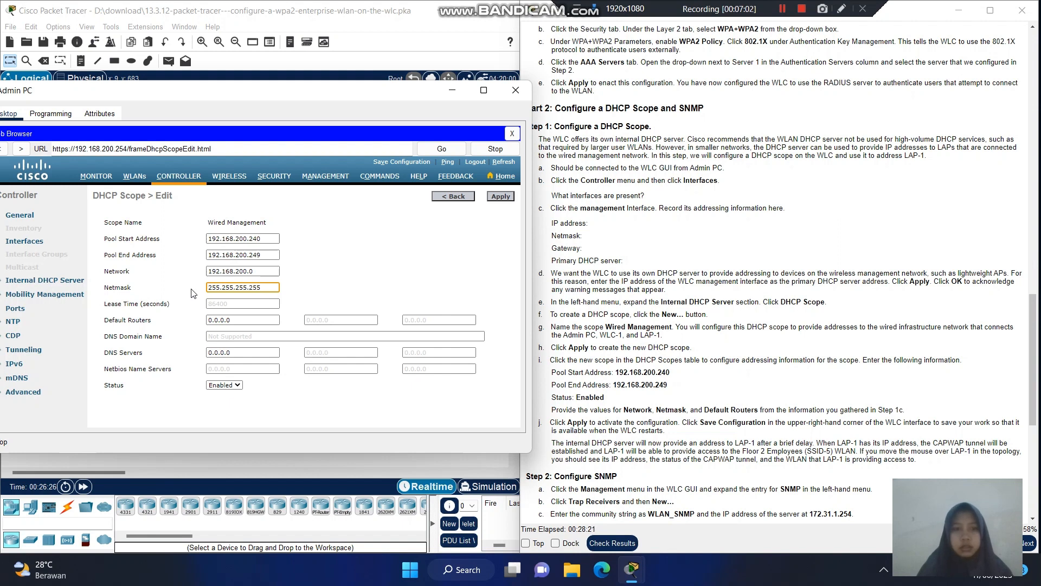
key("BackSpace")
key("BackSpace")
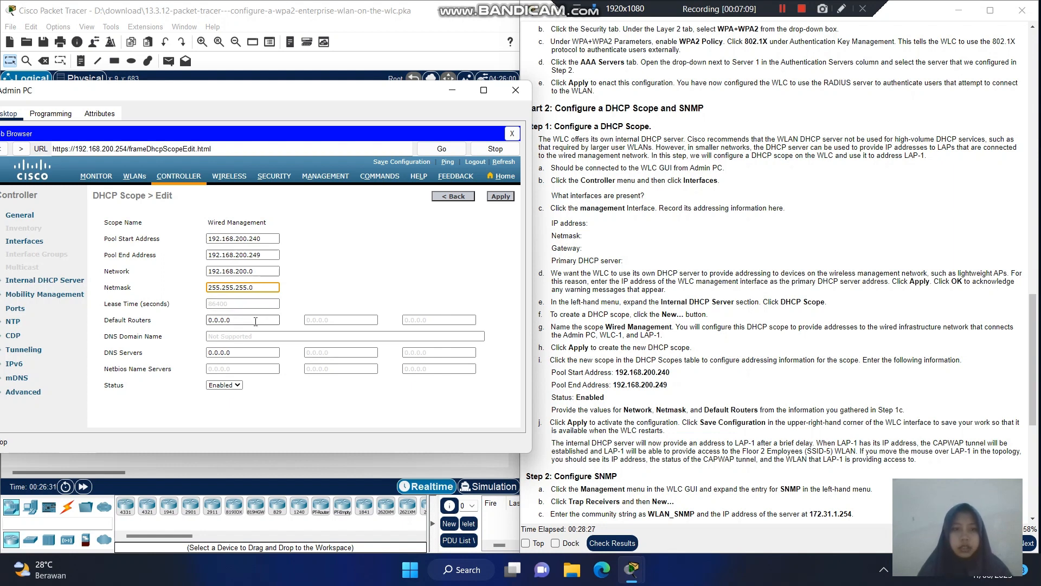
- Set default router 192.168.200.1 and apply the Wired Management scope settings
left_click_drag(255, 321, 208, 319)
key("BackSpace")
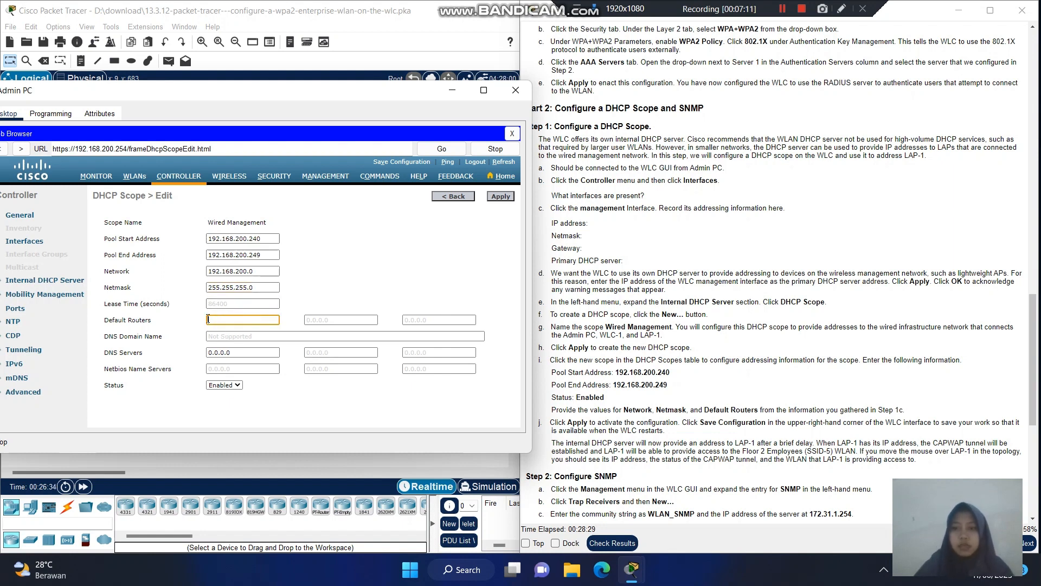
type("192.168")
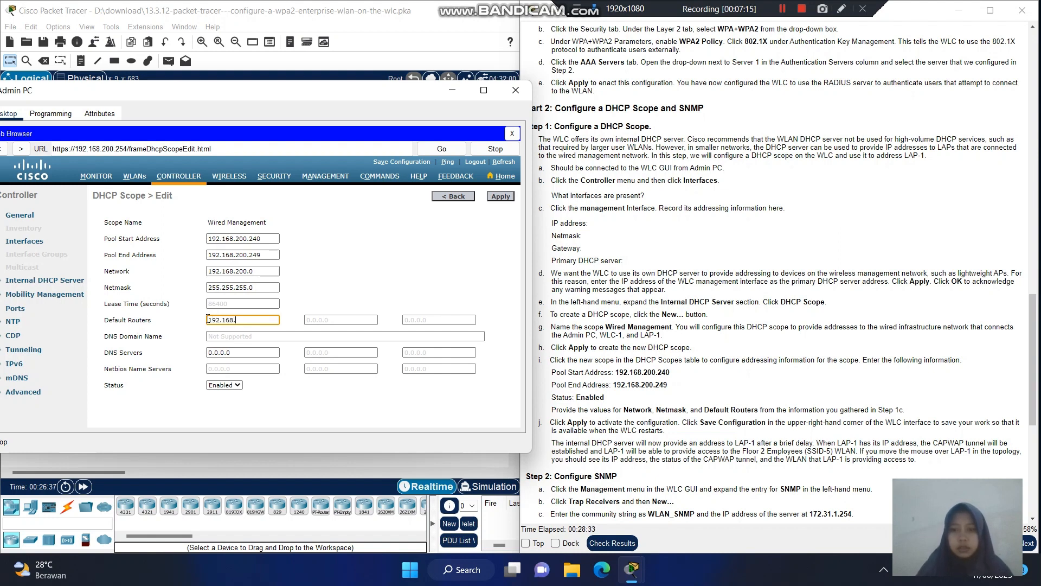
type(".200.1")
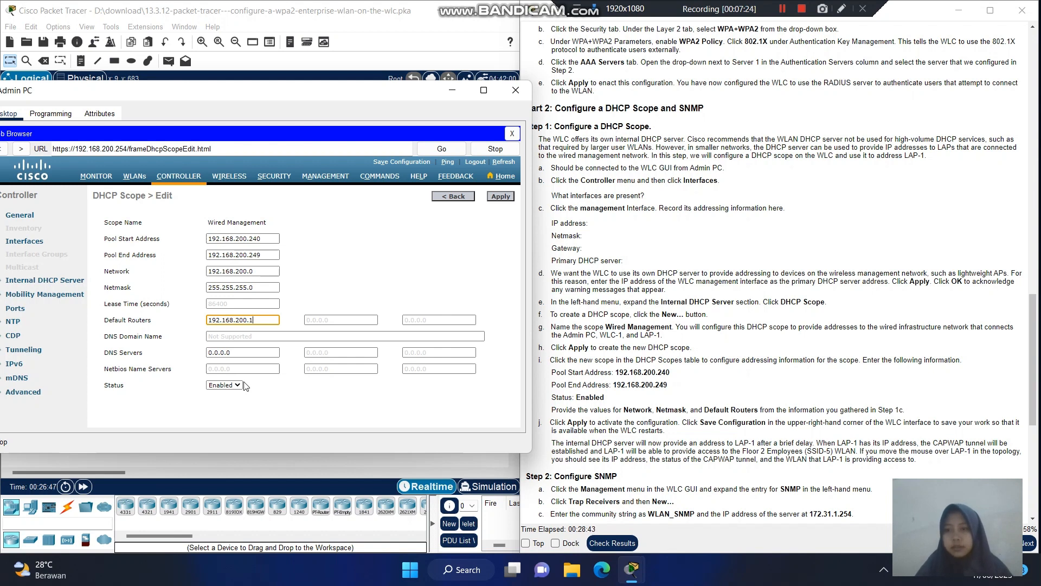
left_click(408, 262)
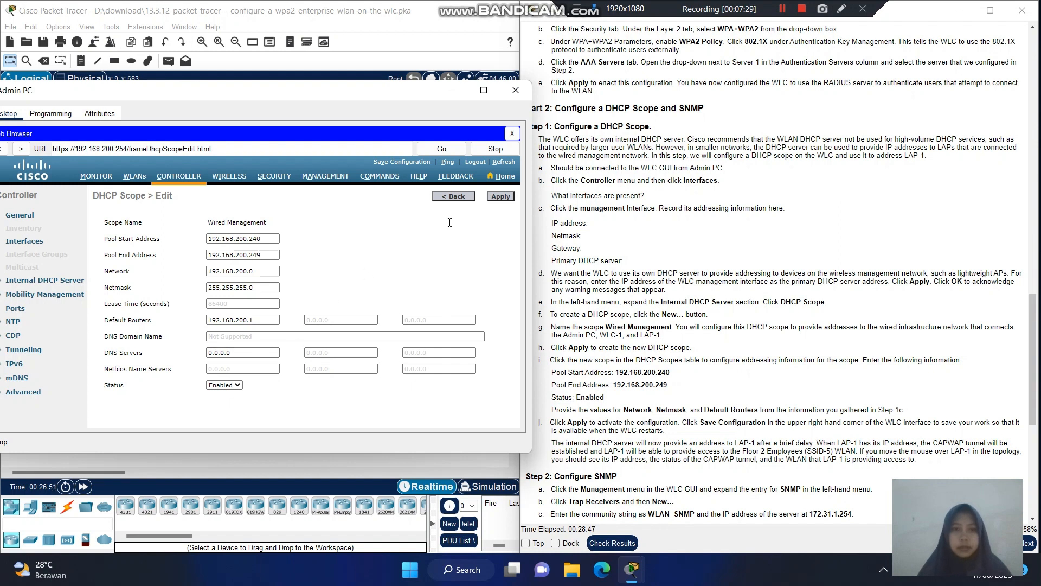
left_click(500, 196)
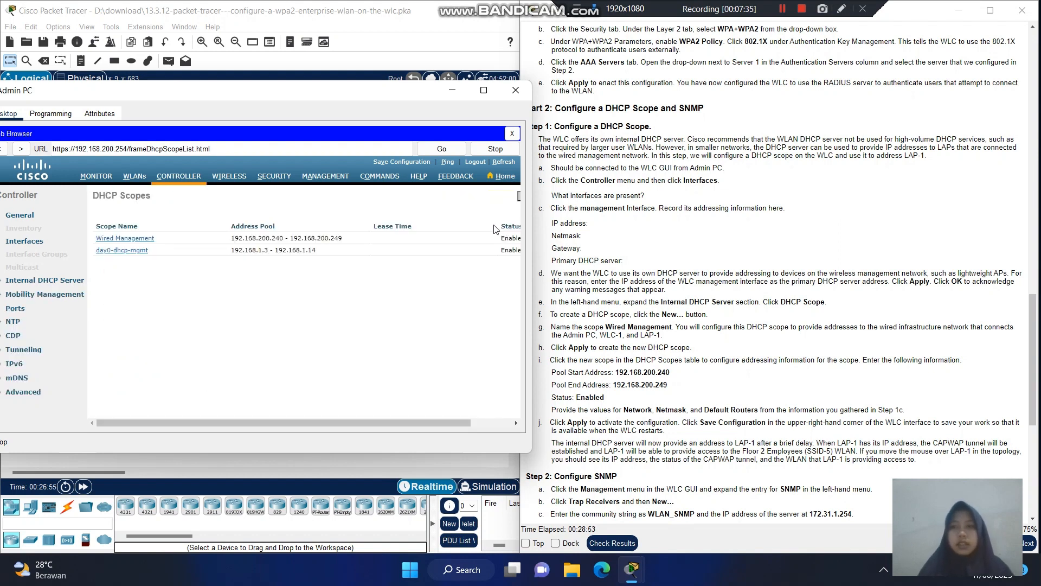
- Save the WLC configuration, confirming the prompt and acknowledging the success alert
left_click(408, 162)
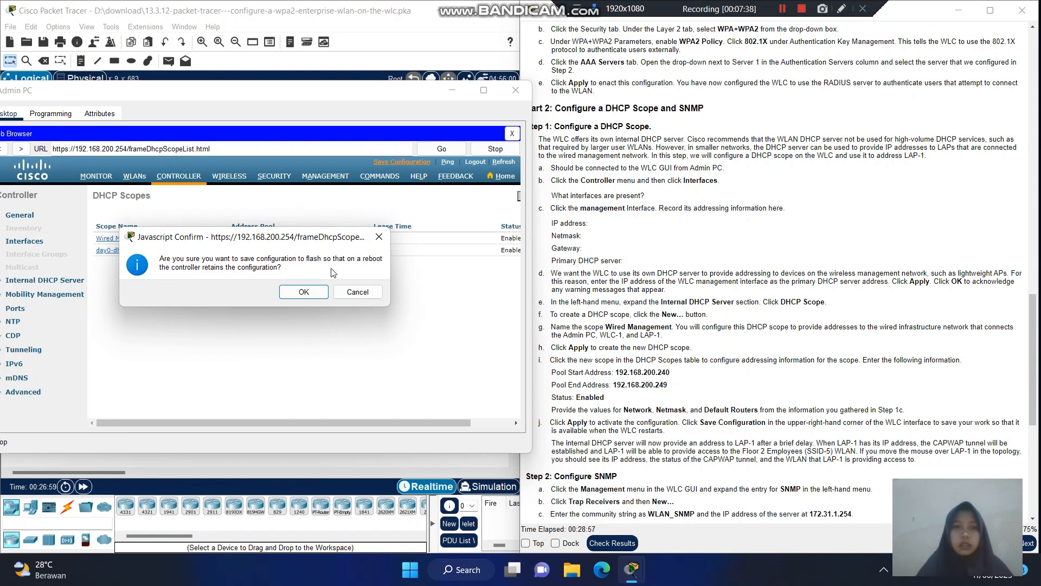
left_click(304, 291)
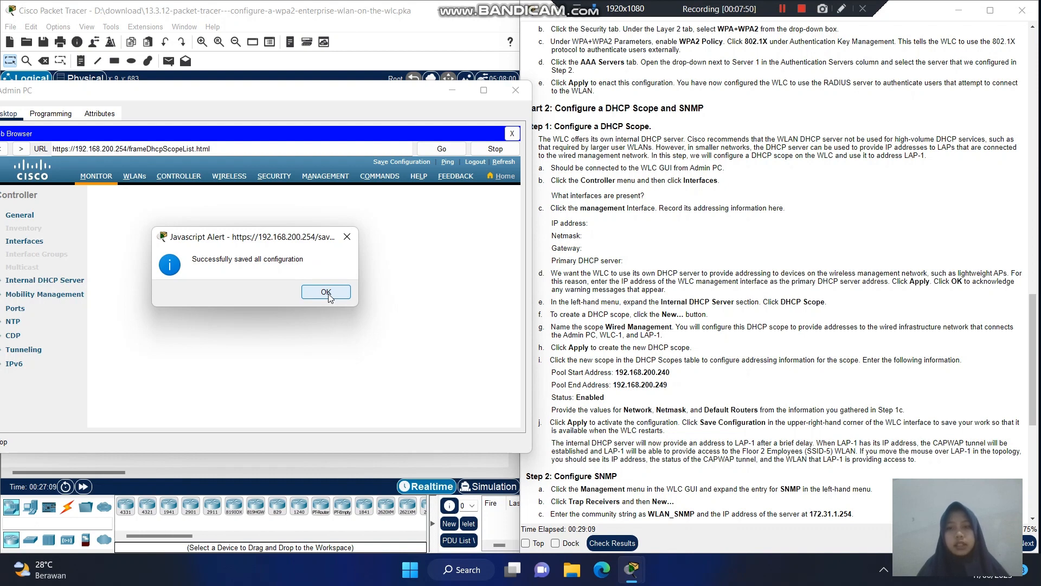
left_click(328, 295)
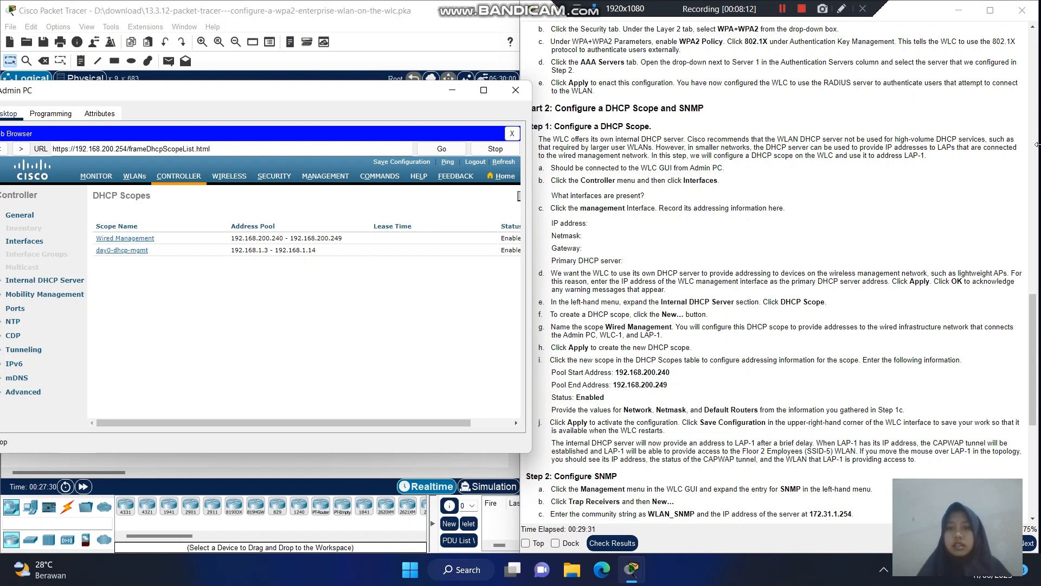
- Scroll the instructions to Step 2 Configure SNMP and switch the WLC to its MANAGEMENT page
left_click(1034, 328)
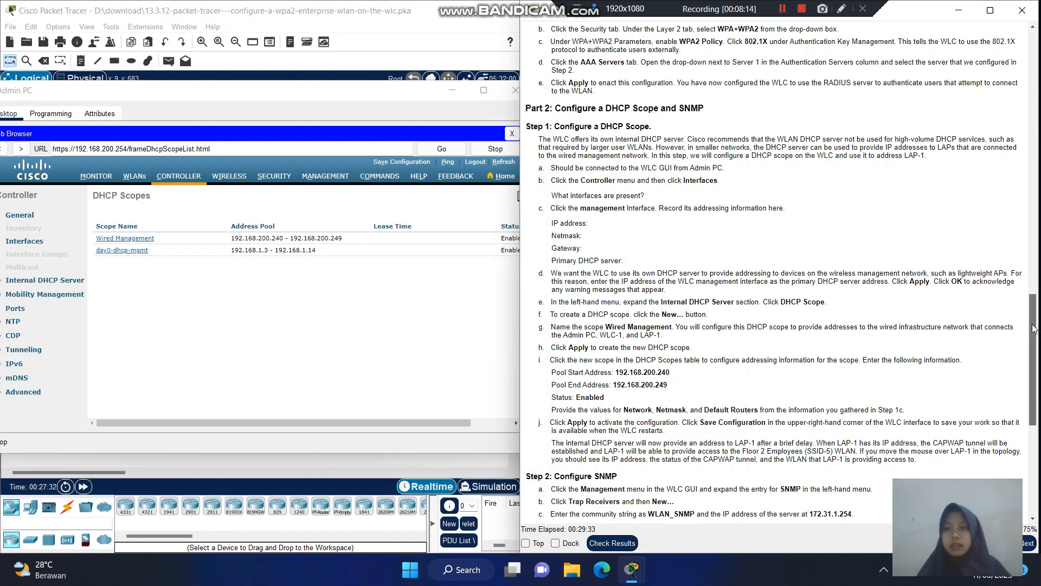
left_click_drag(1034, 328, 1036, 464)
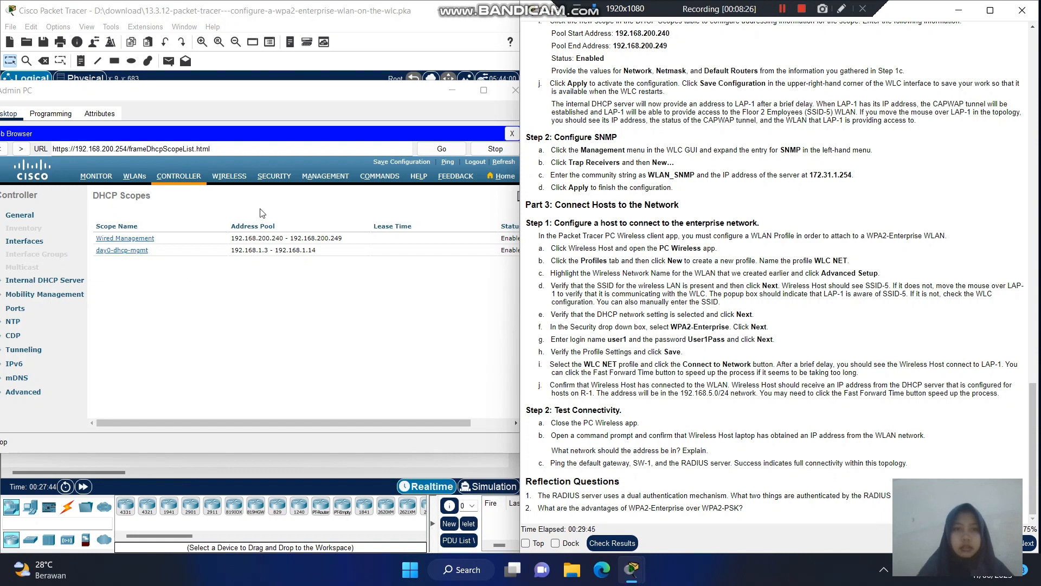
left_click(325, 177)
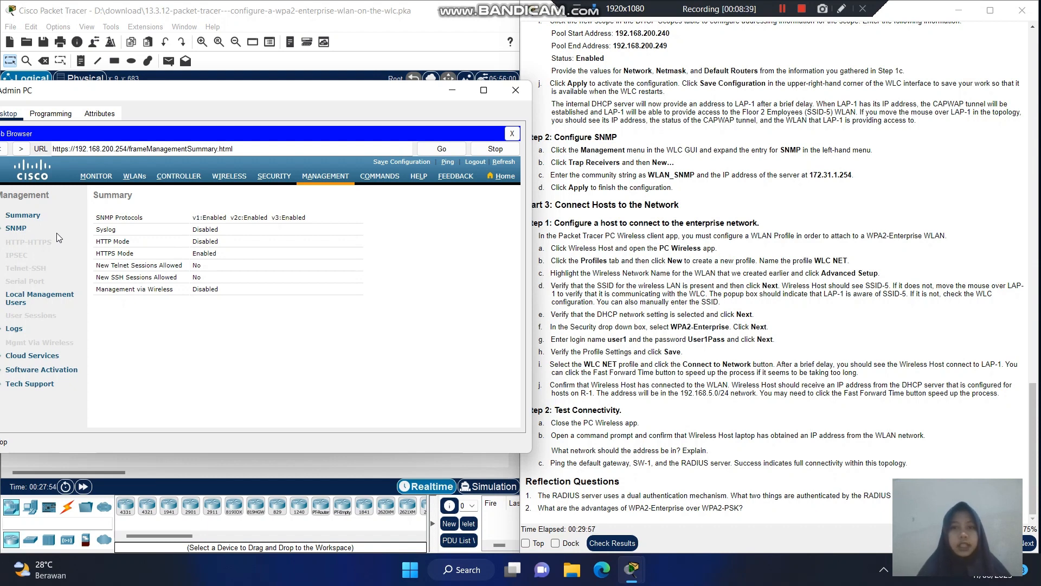
- Expand SNMP in the Management menu and show the Trap Receivers list
left_click(21, 232)
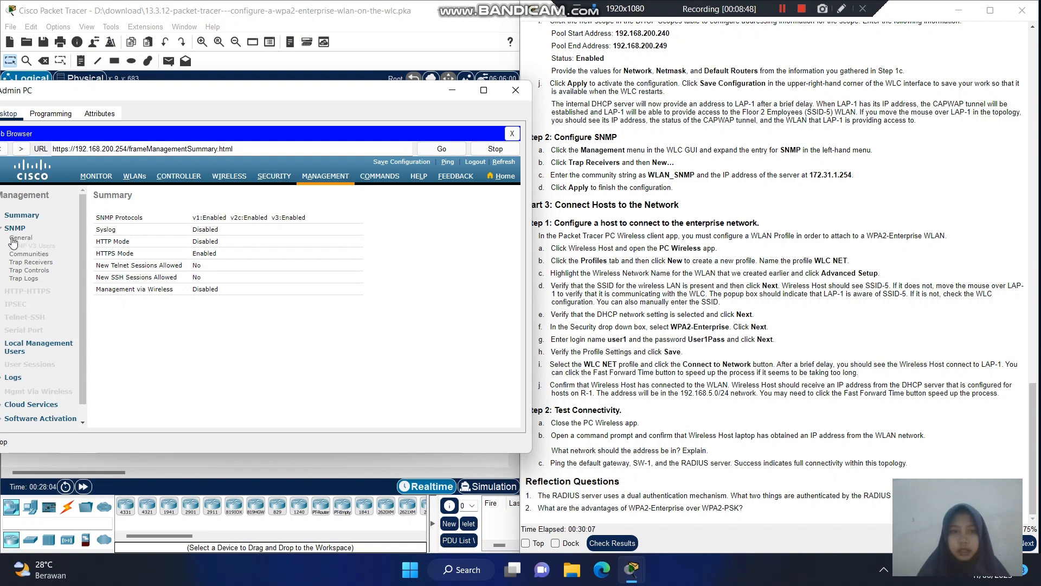
left_click(37, 263)
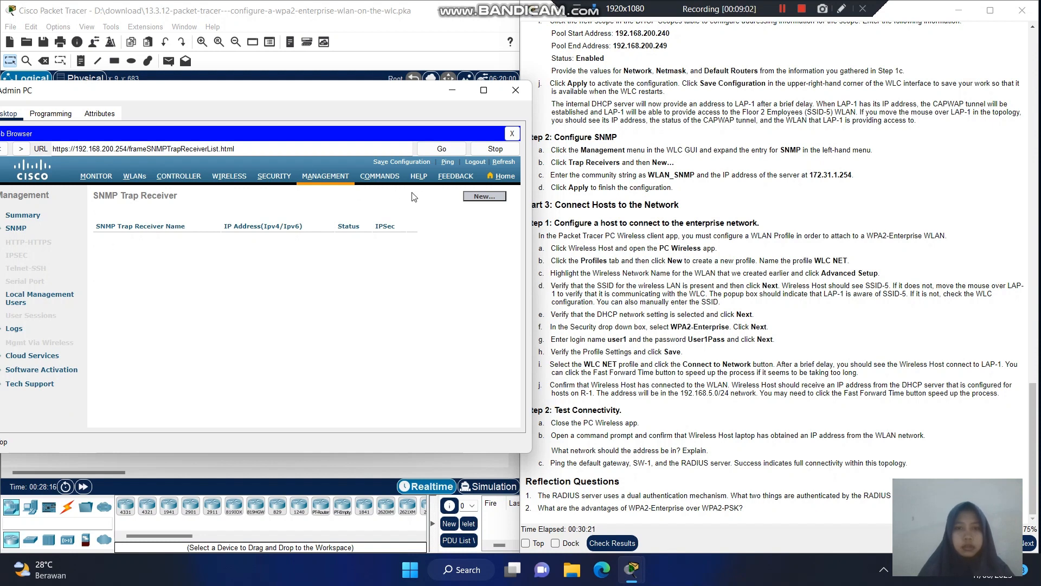
- Add a trap receiver with community WLAN_SNMP and IP 172.31.1.254, and apply it
left_click(485, 199)
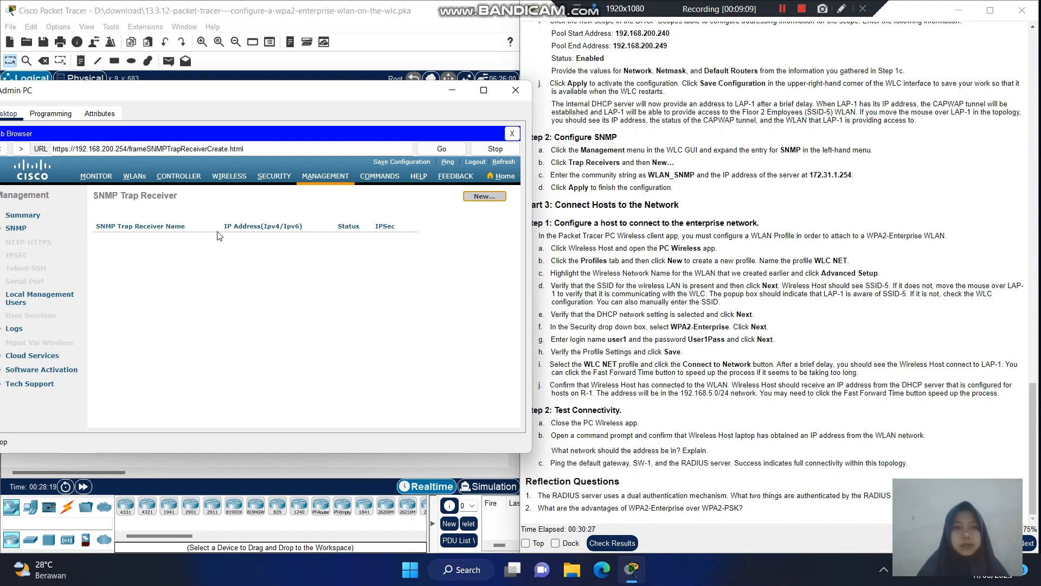
left_click(485, 198)
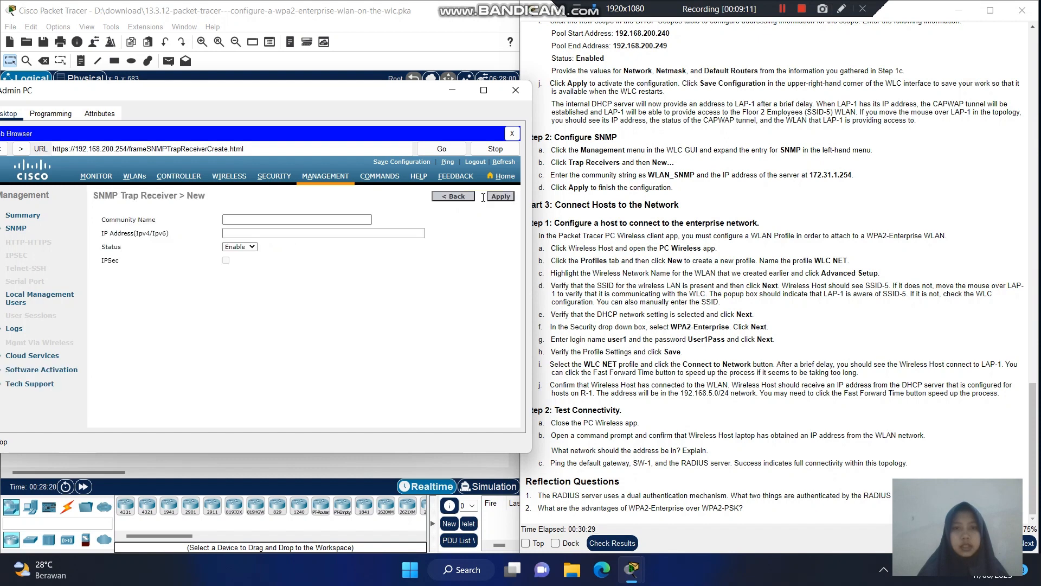
left_click(313, 220)
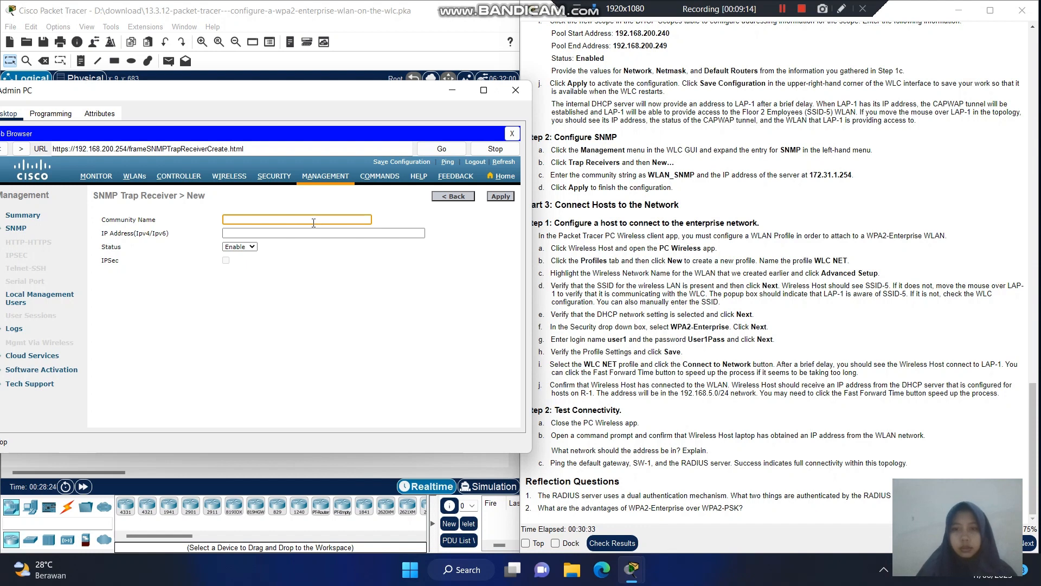
type("W")
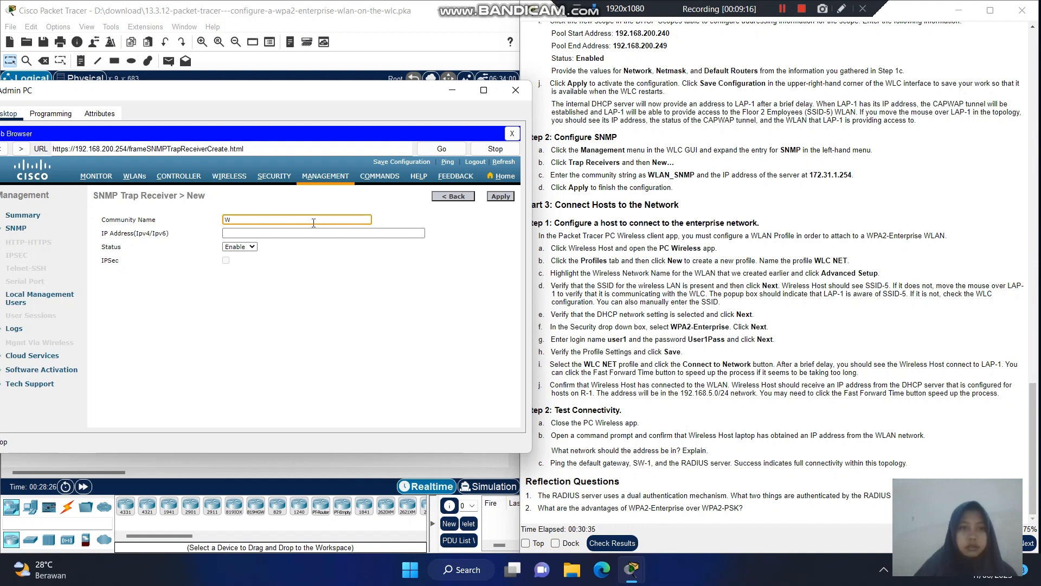
type("LAN")
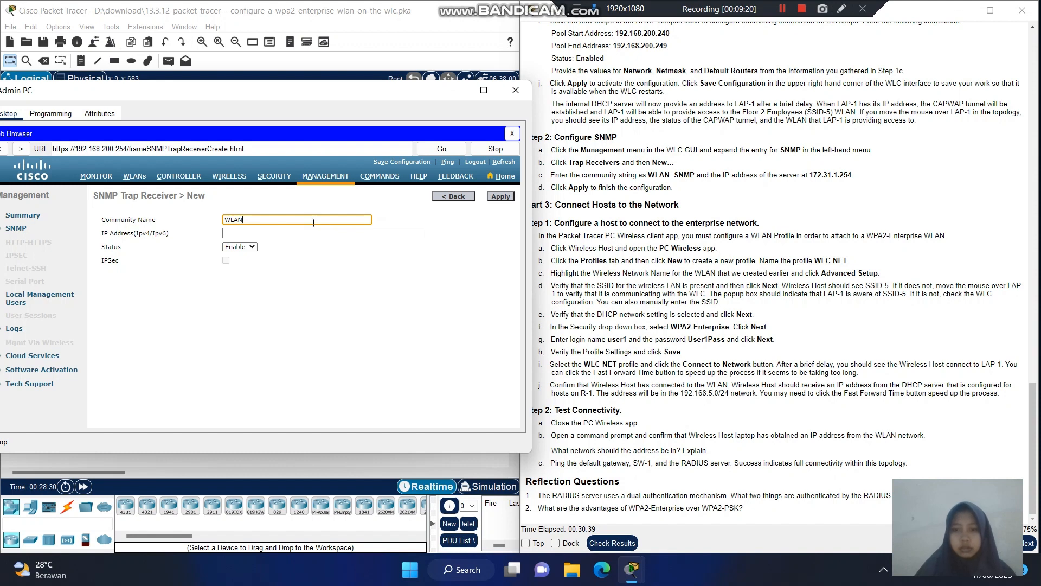
type("_SNMP")
left_click(289, 233)
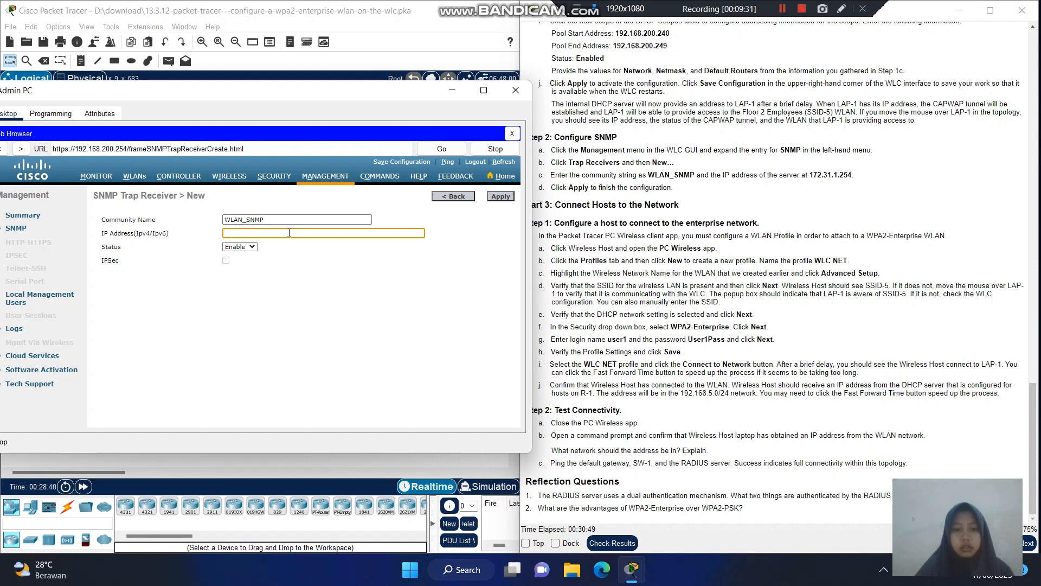
type("172.")
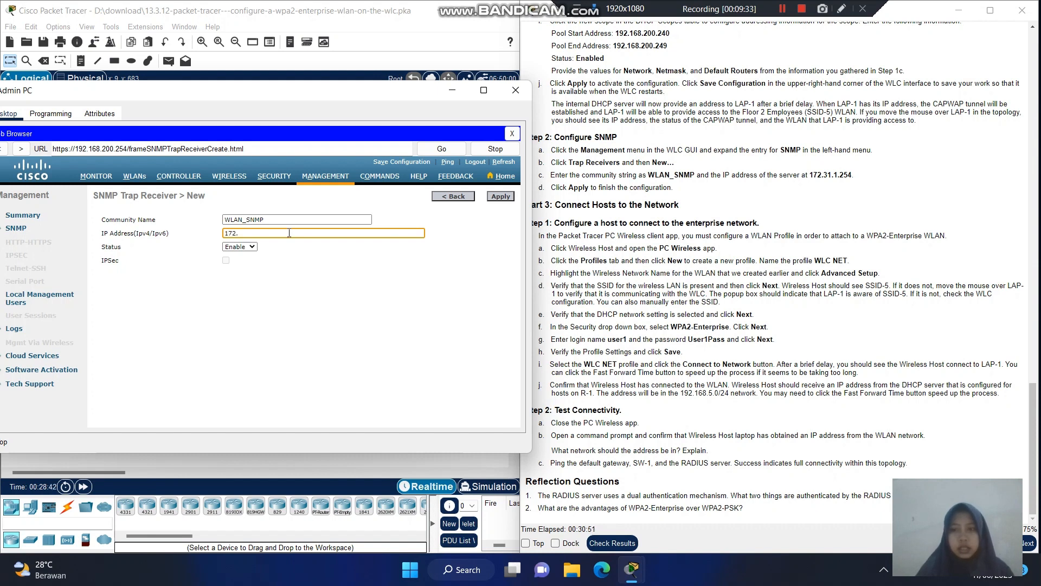
type("31.1.254")
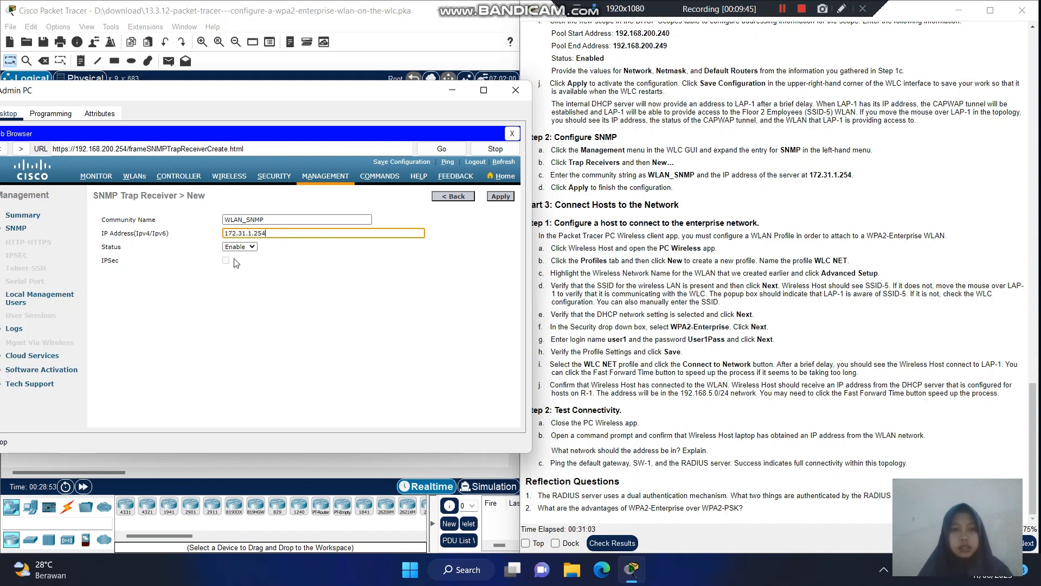
left_click(509, 200)
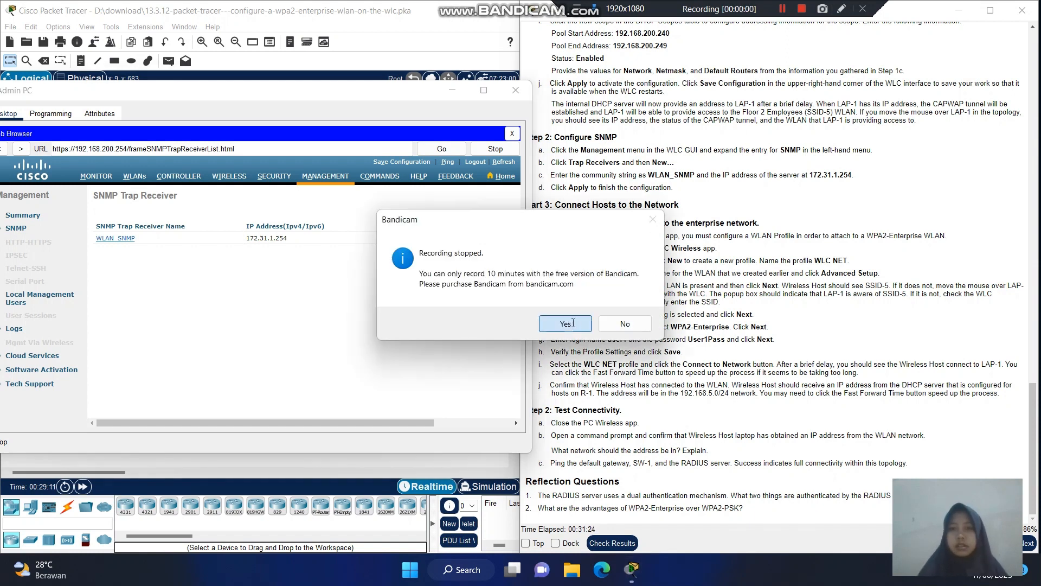
left_click(565, 323)
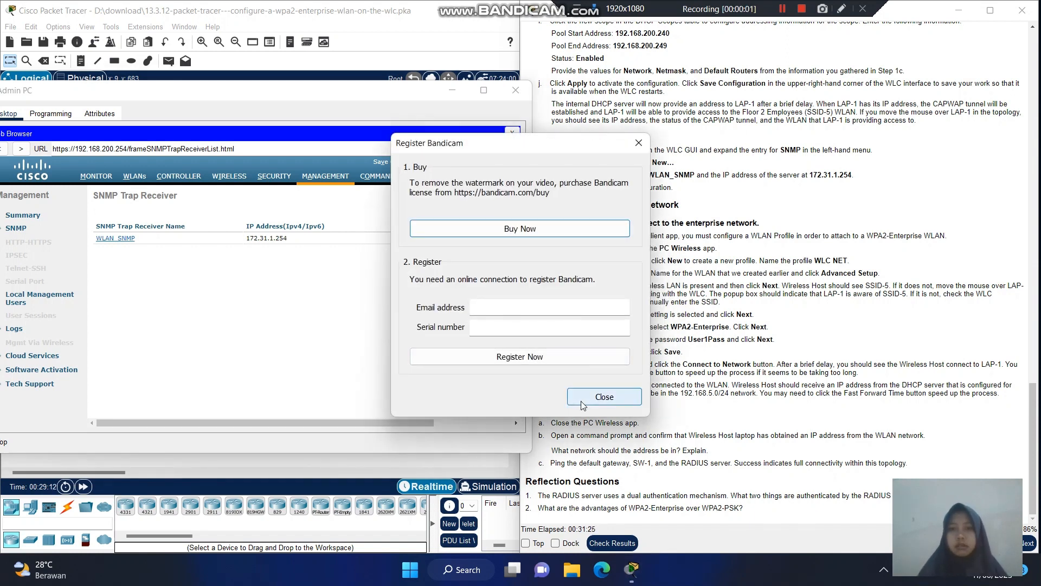
- Minimize the Admin PC window and open the Wireless Host laptop from the topology
left_click(581, 401)
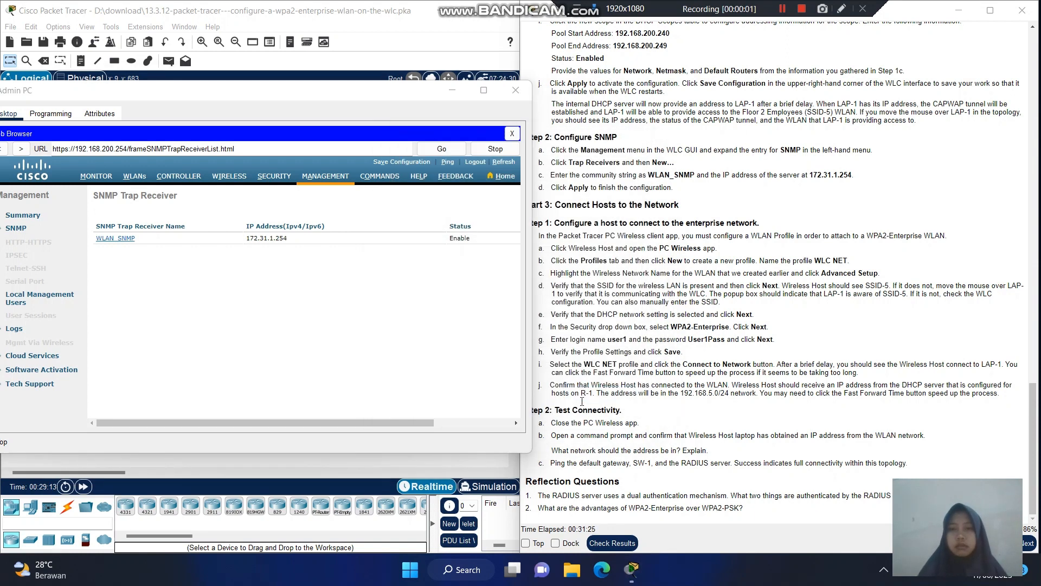
left_click(452, 91)
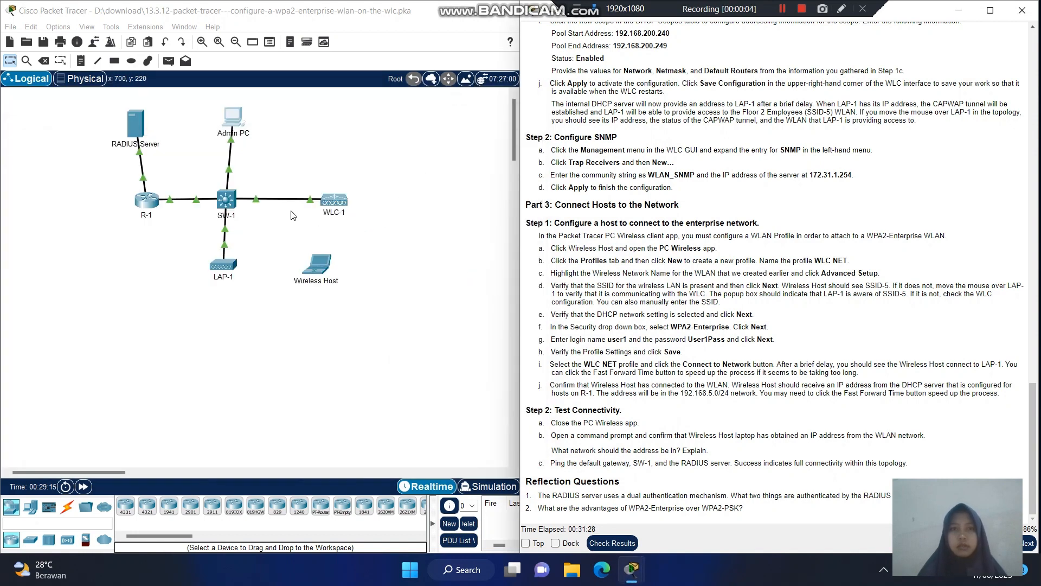
left_click(317, 262)
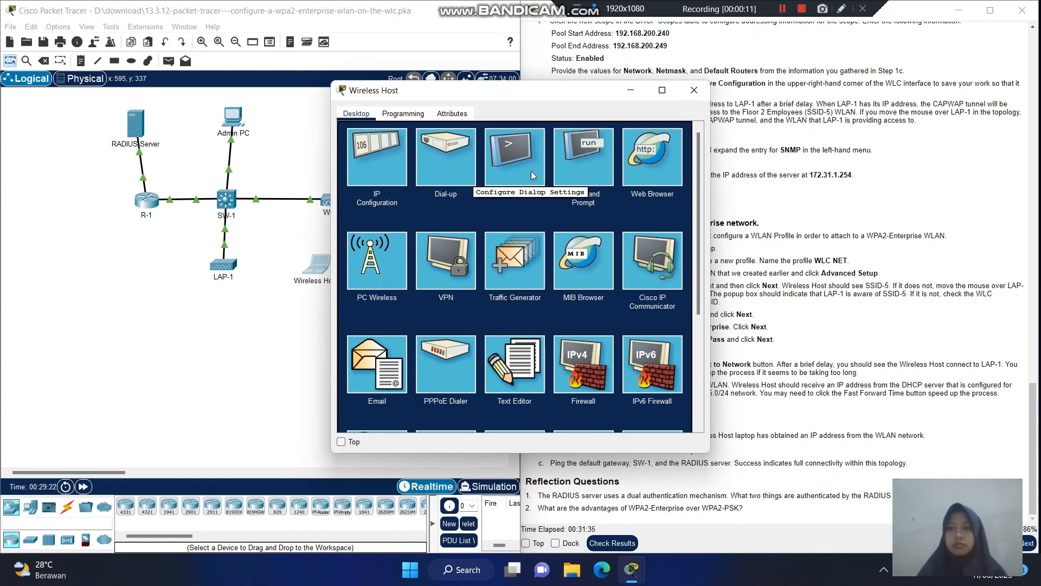
- In PC Wireless, create a new profile named 'WLAC NET' on the Wireless Host
left_click(364, 279)
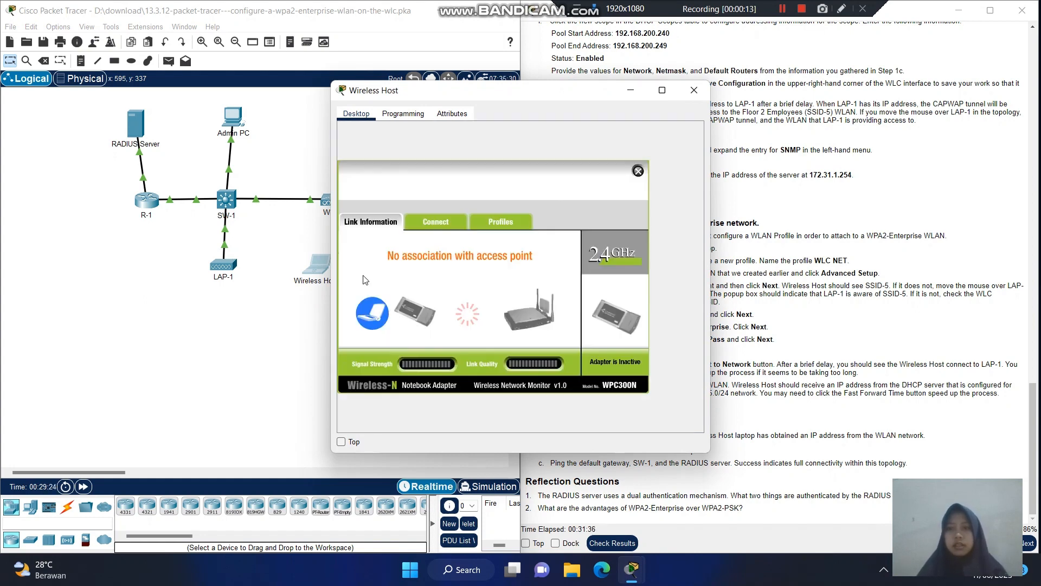
left_click(480, 223)
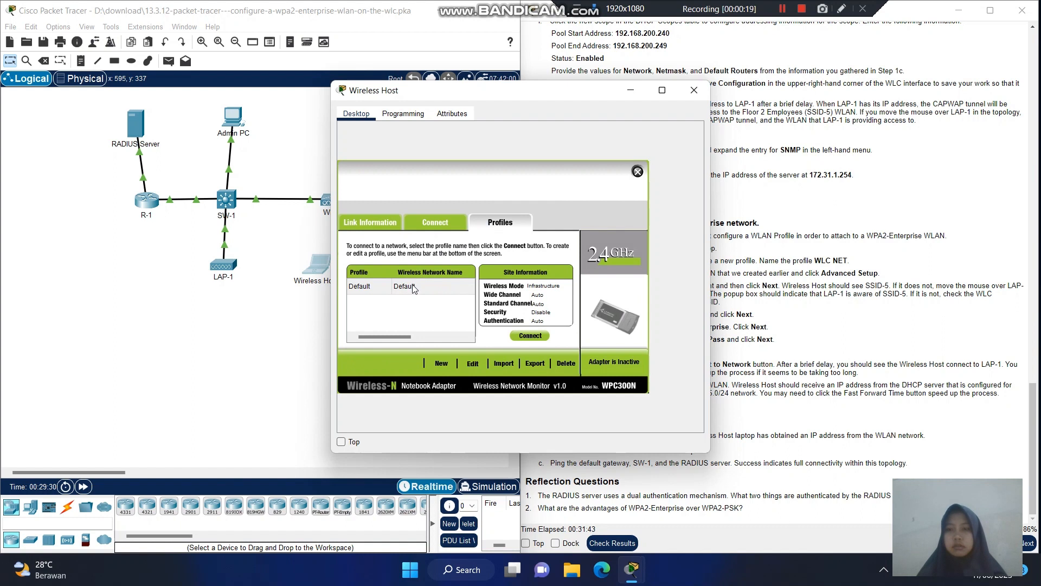
left_click(412, 284)
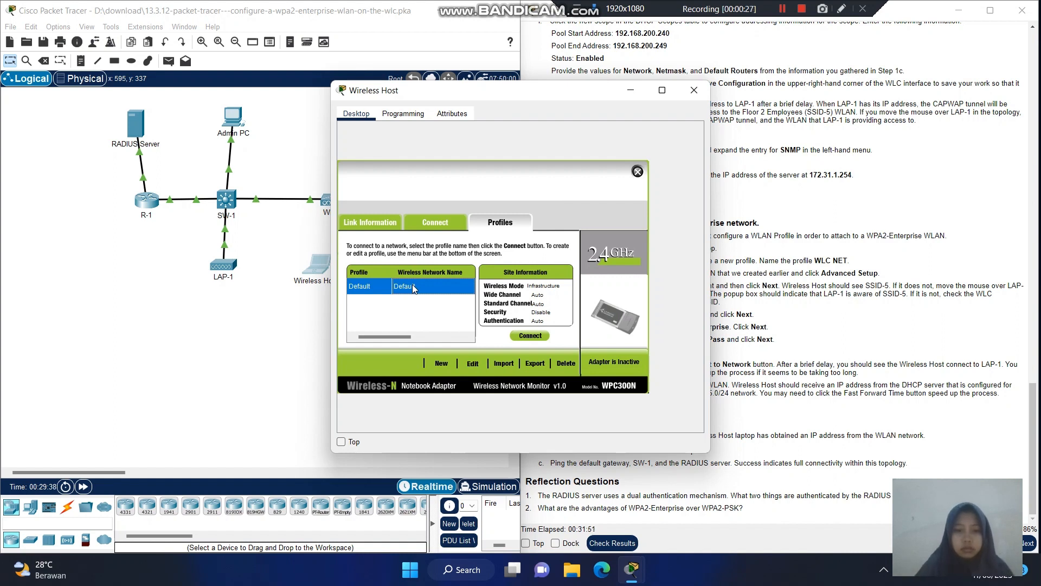
left_click(443, 365)
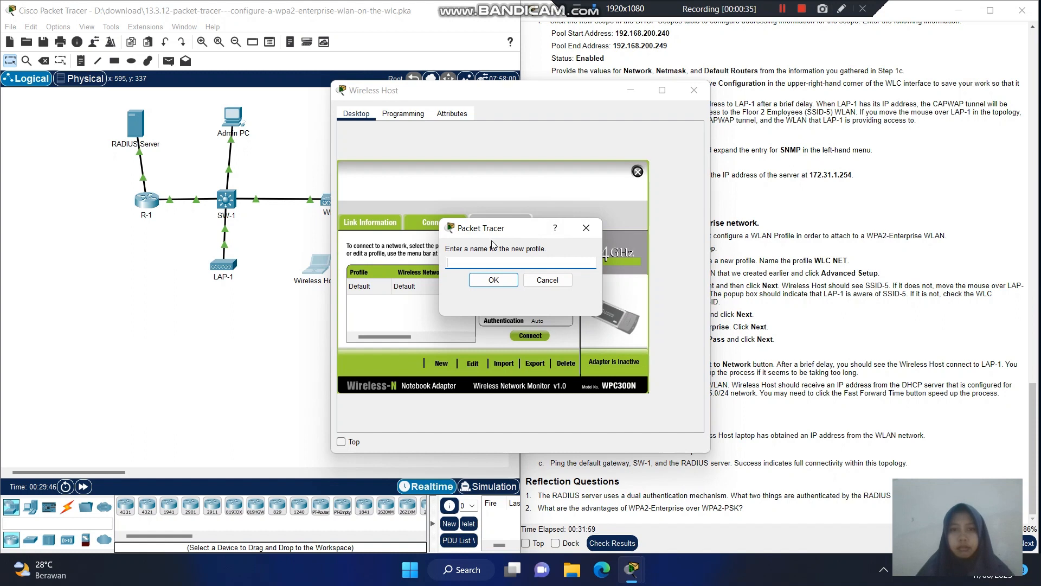
type("WLA")
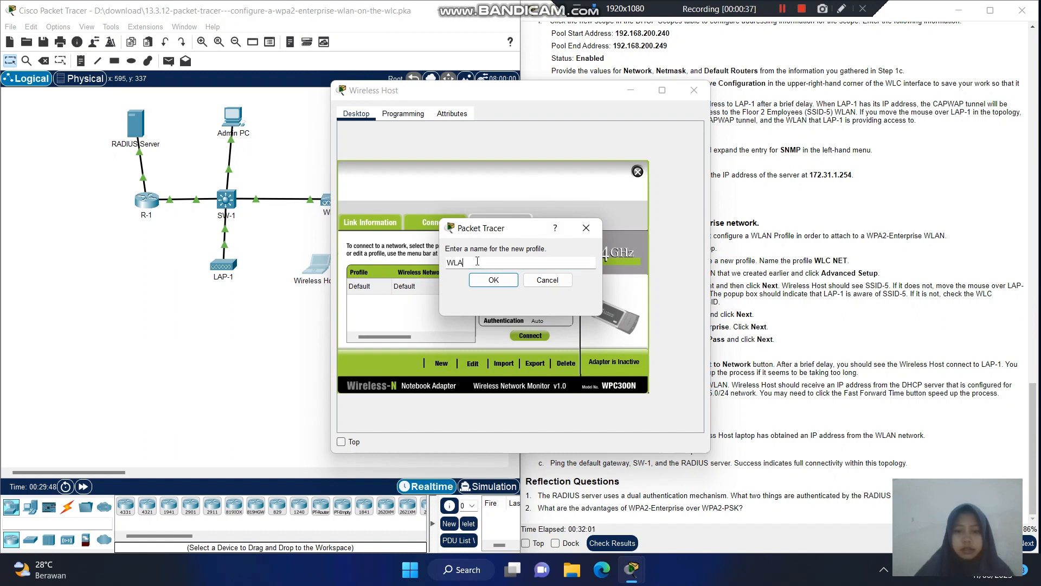
type("C NET")
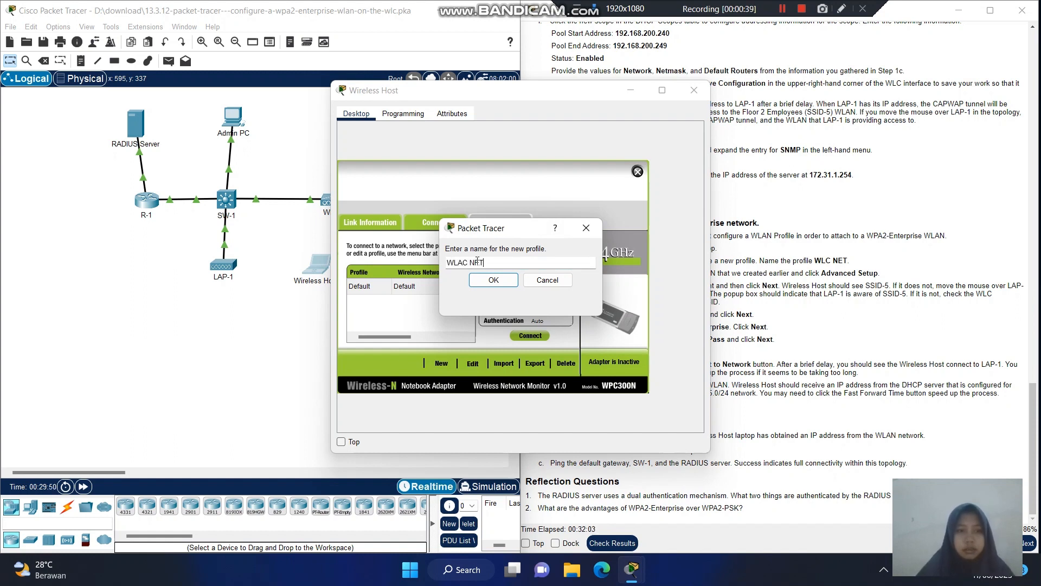
left_click(495, 280)
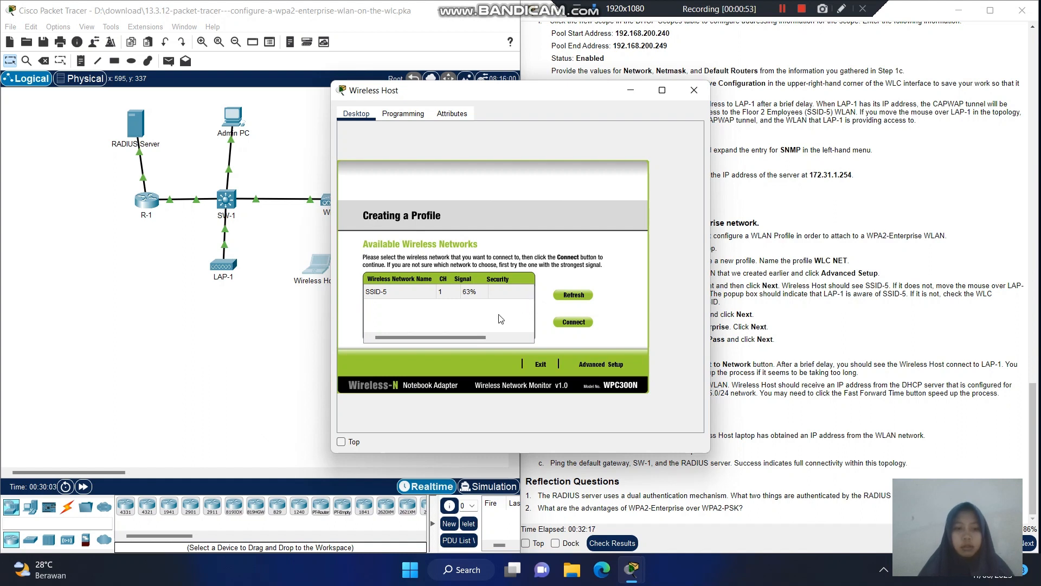
- Start an advanced-setup profile for SSID-5 and accept infrastructure wireless mode
left_click(607, 363)
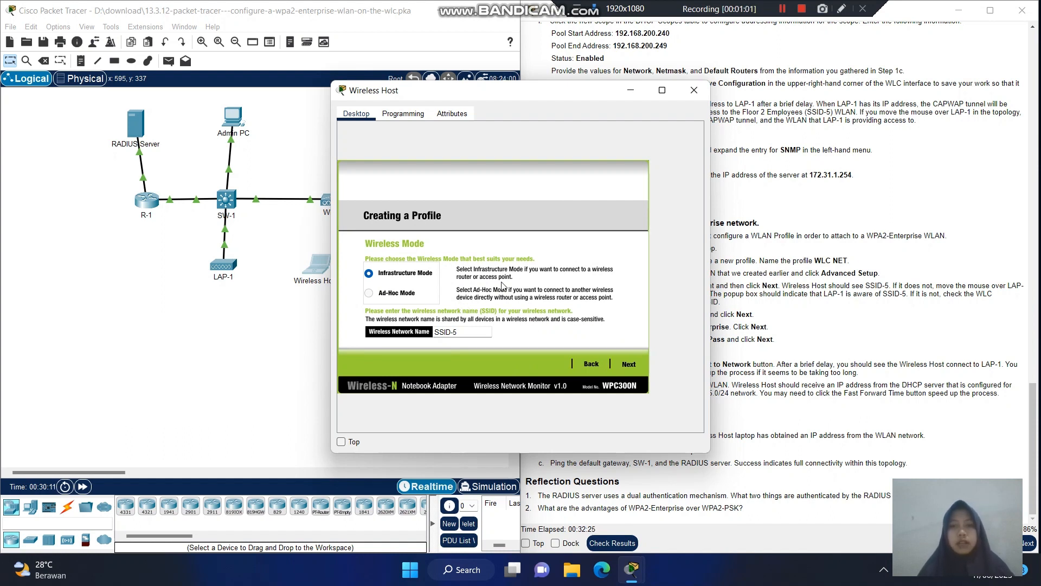
left_click_drag(560, 99, 423, 85)
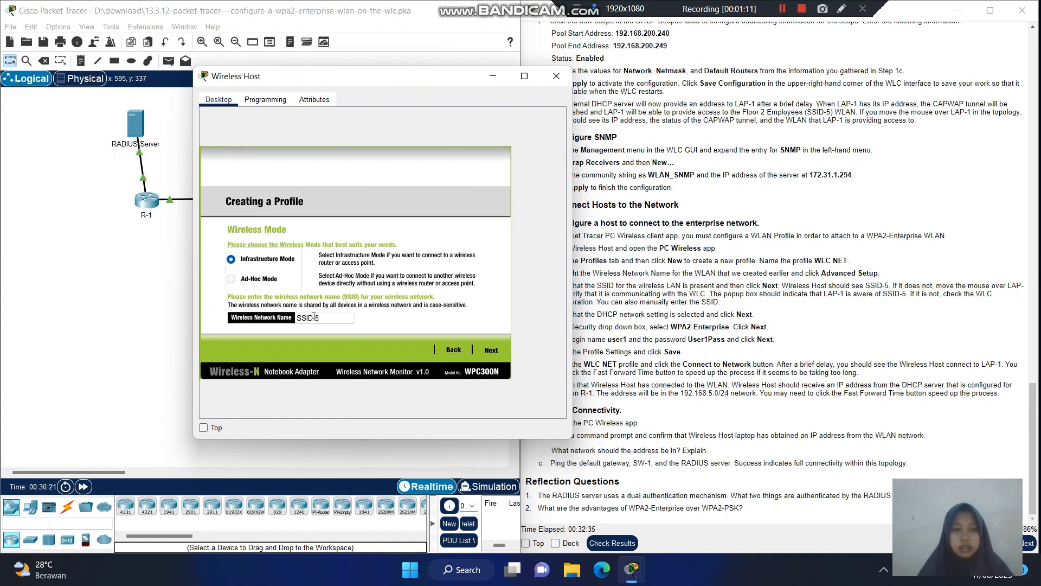
left_click(491, 350)
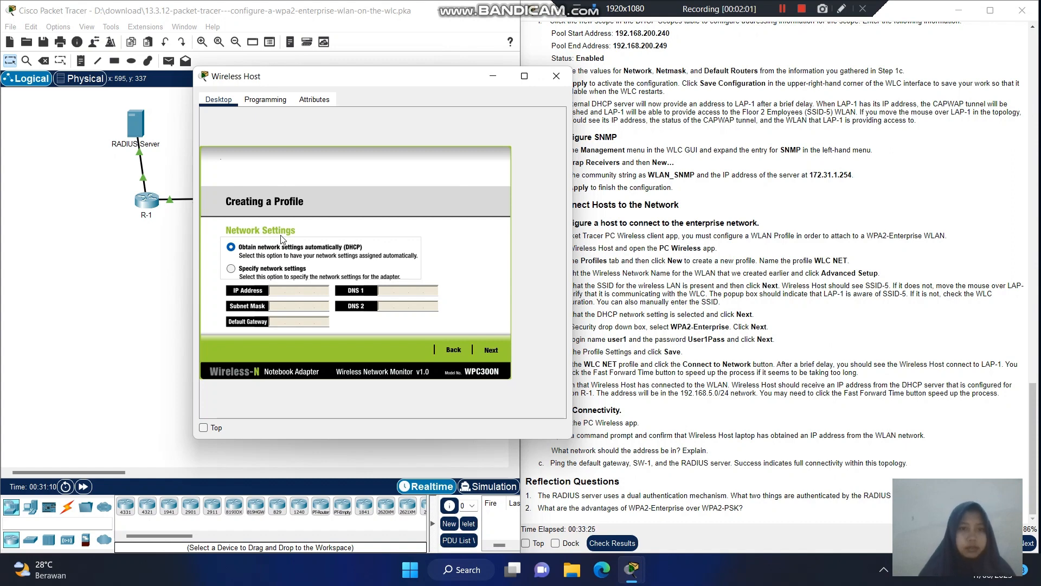
- Keep automatic DHCP network settings and set the profile's security to WPA2-Enterprise
left_click(497, 349)
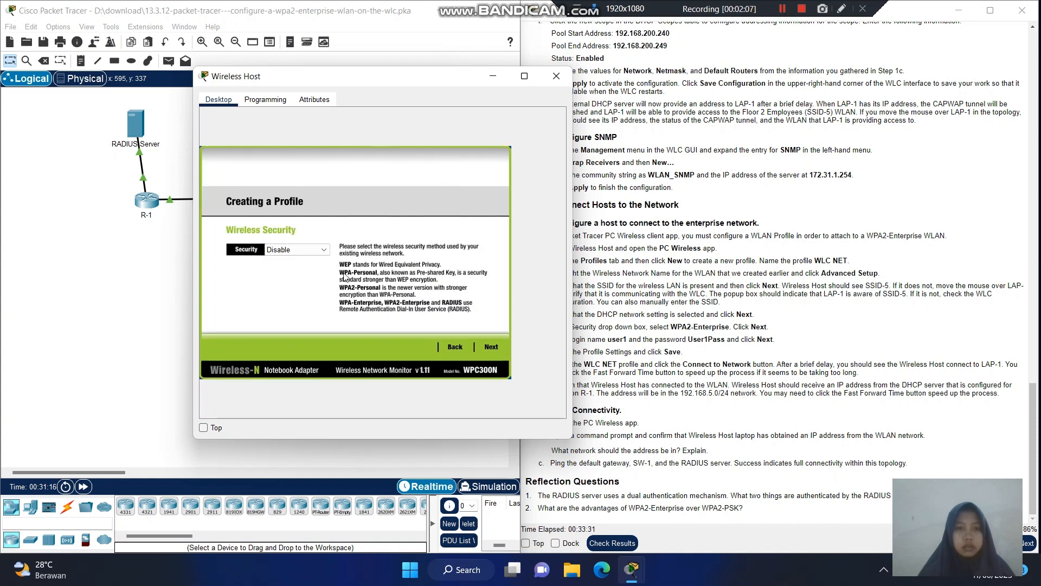
left_click(324, 253)
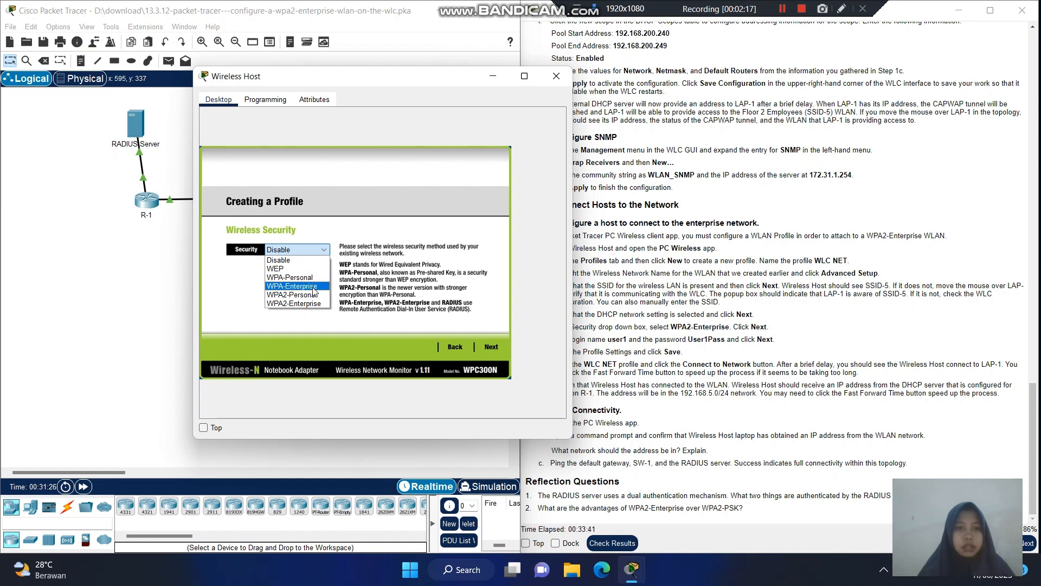
left_click(314, 286)
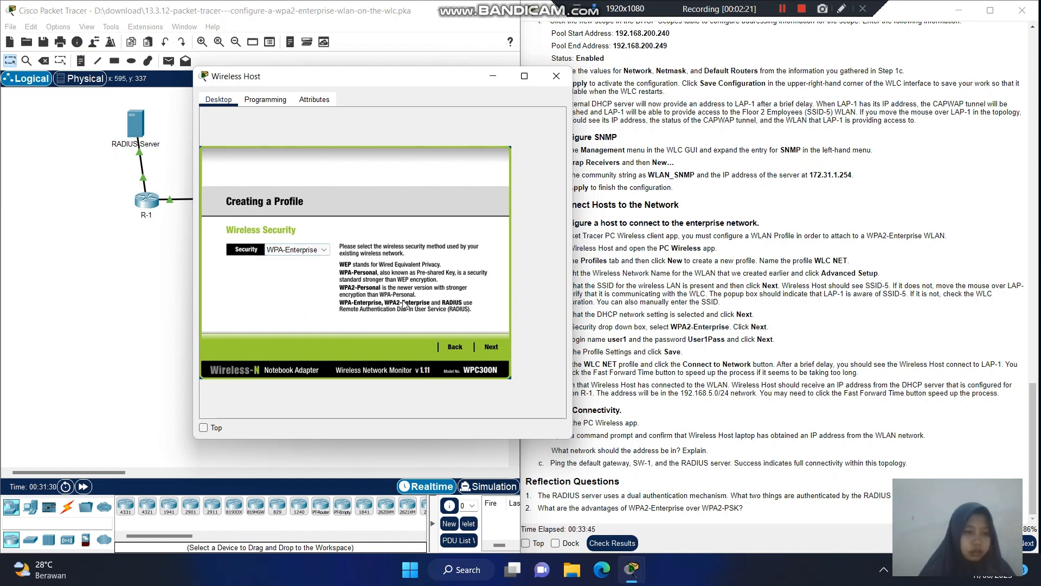
left_click(299, 250)
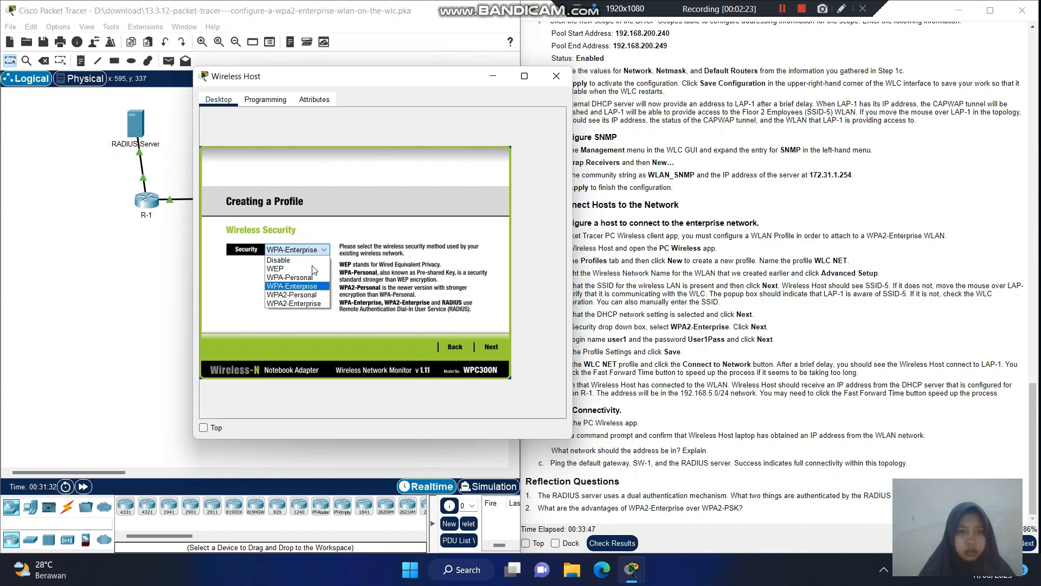
left_click(304, 304)
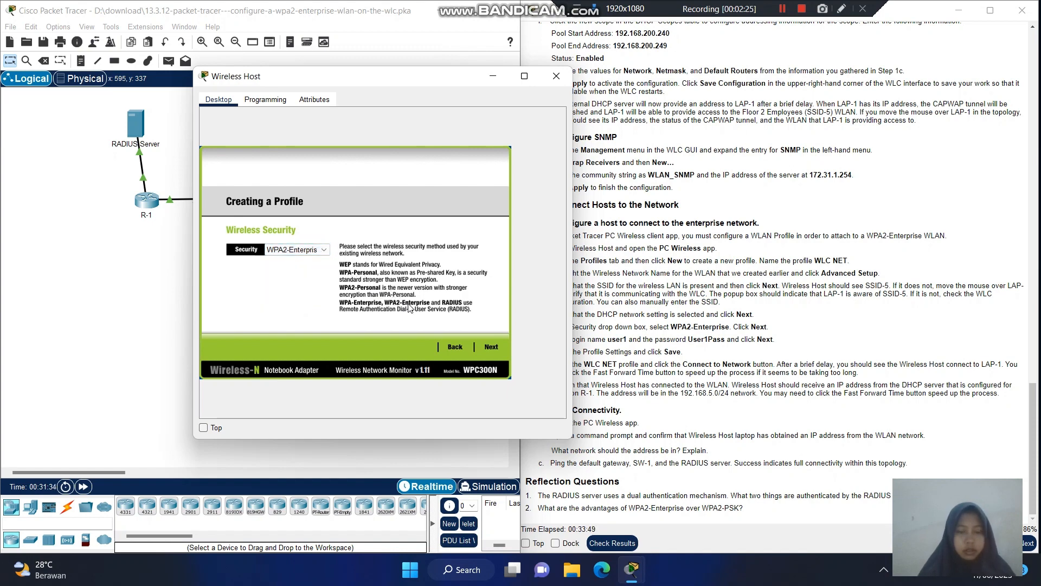
- On the WPA2 Enterprise page, enter login name user1 (fixing the capitalised 'User1') and the account password
left_click(491, 347)
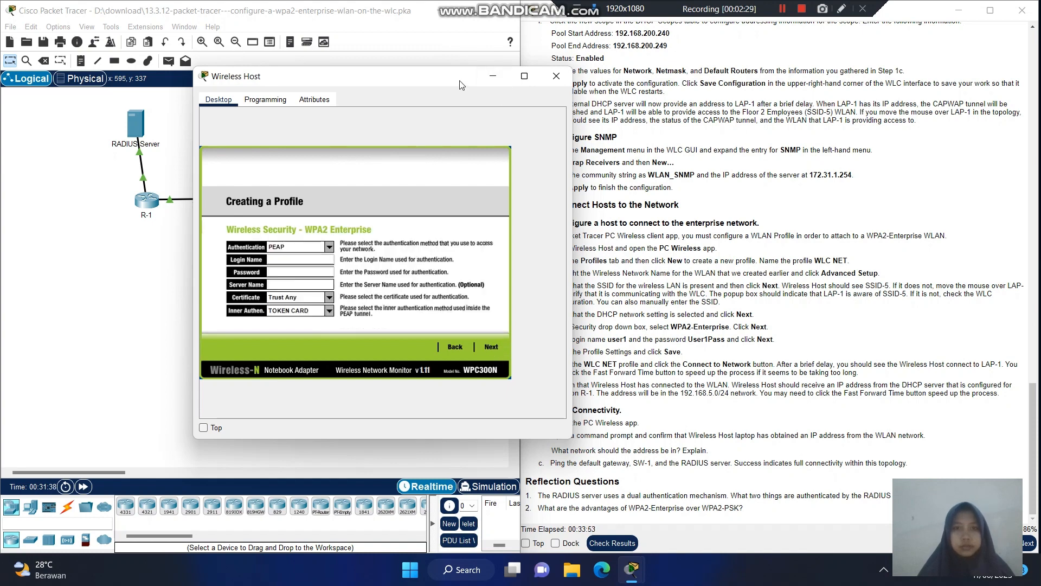
left_click_drag(461, 85, 355, 80)
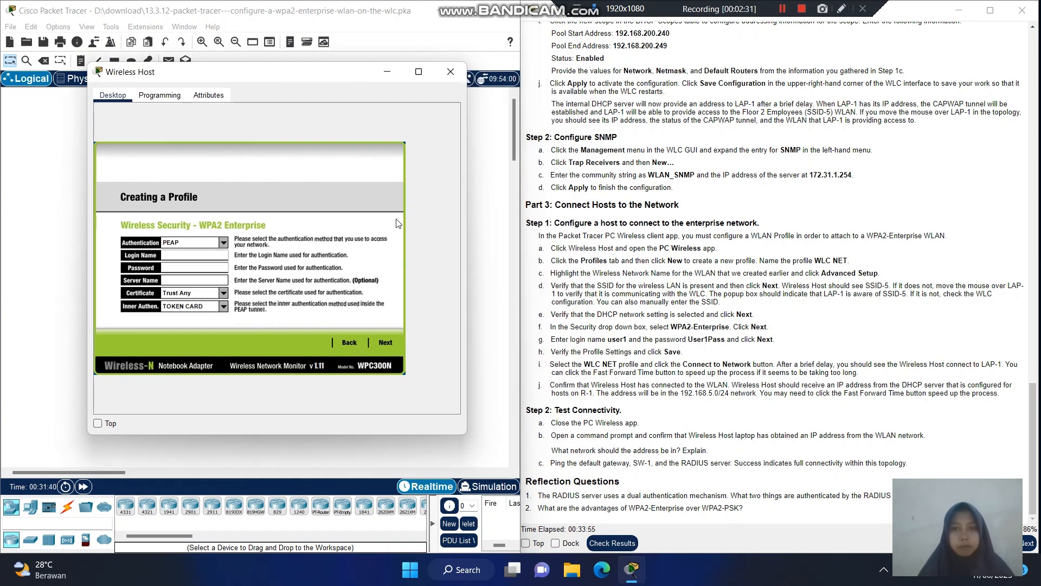
left_click(188, 263)
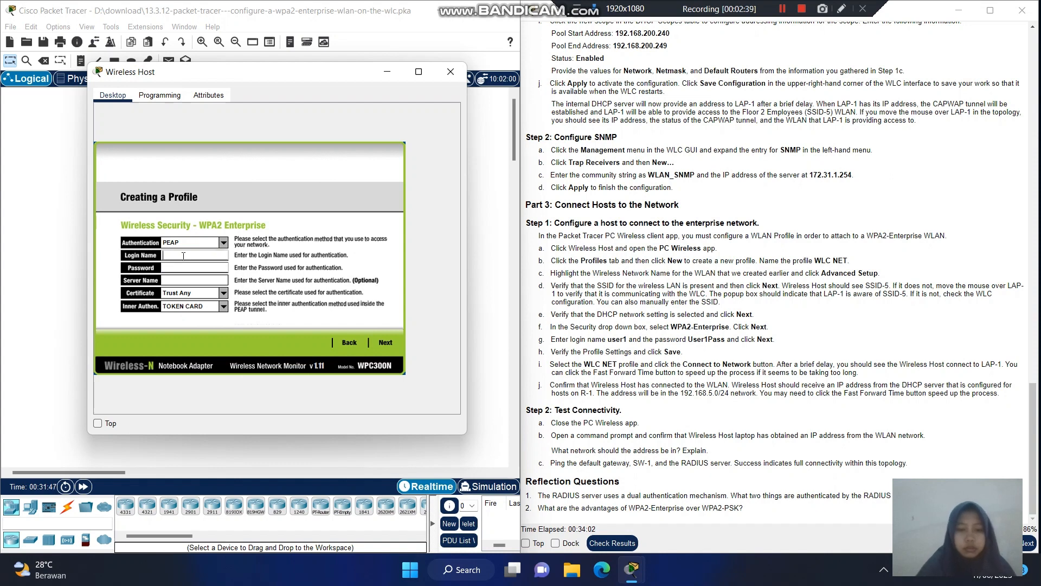
type("User1")
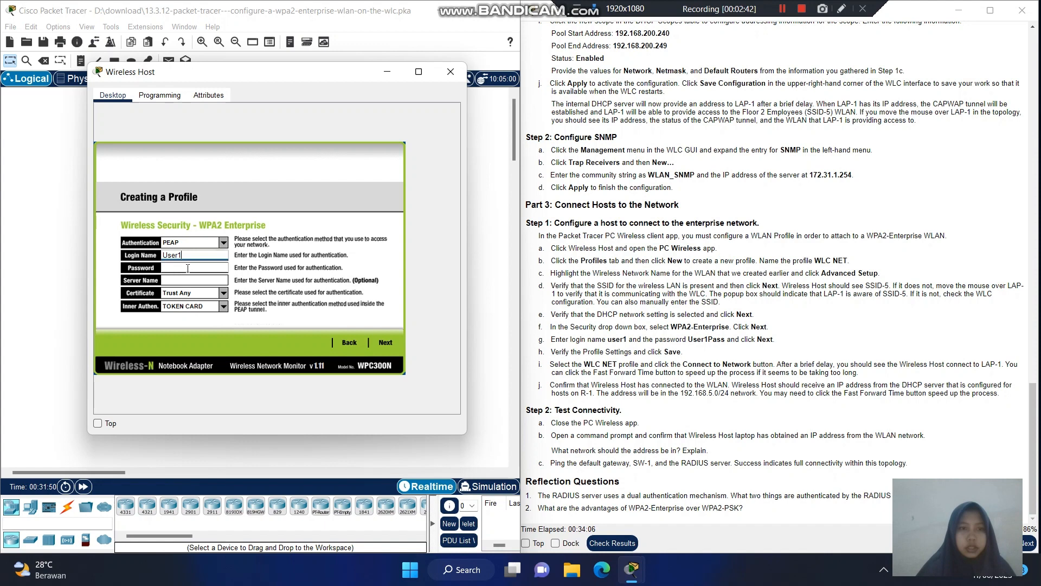
left_click(188, 268)
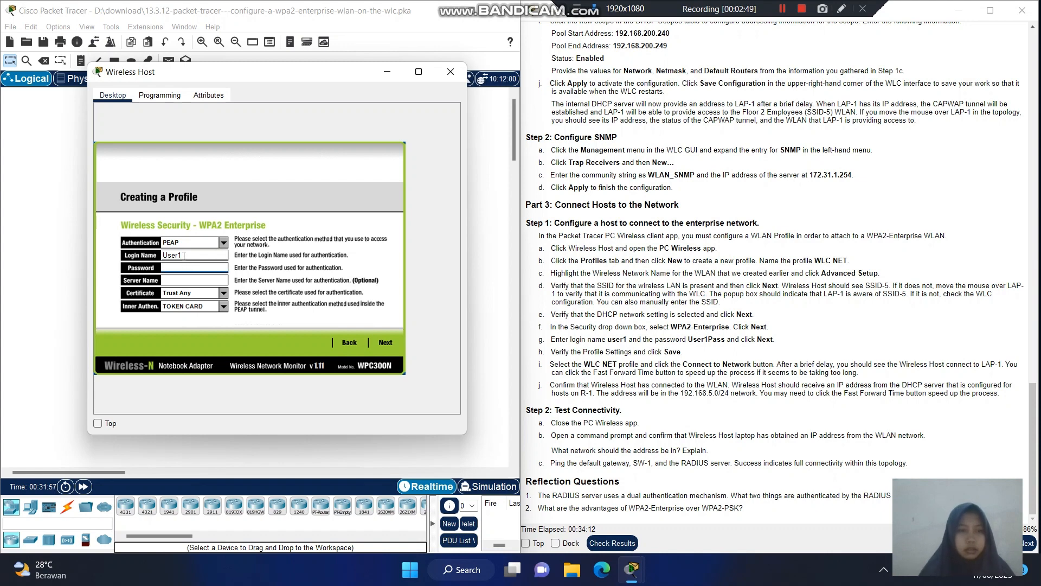
double_click(161, 257)
key("BackSpace")
type("use")
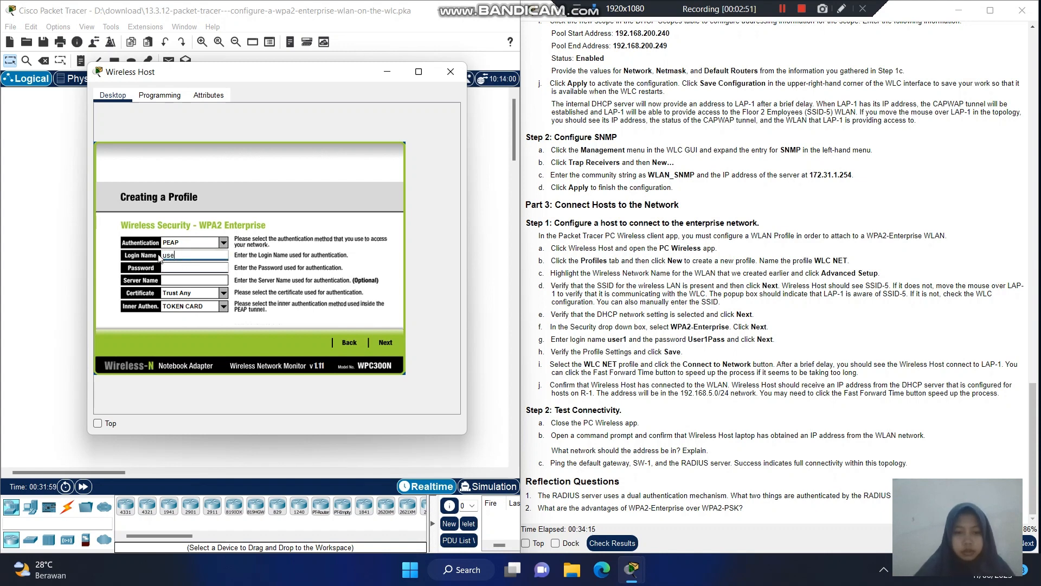
type("r1")
left_click(176, 268)
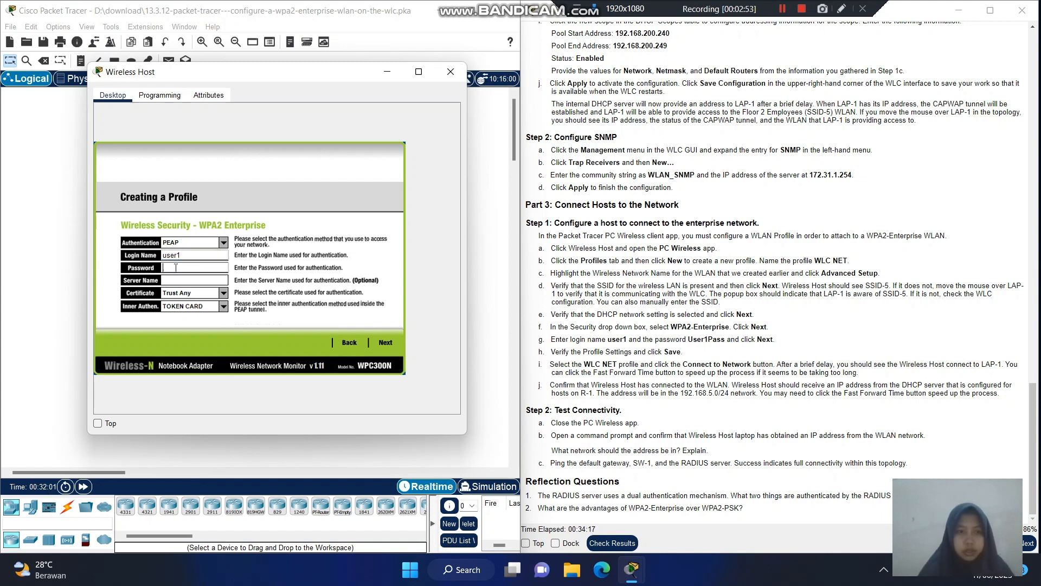
type("User")
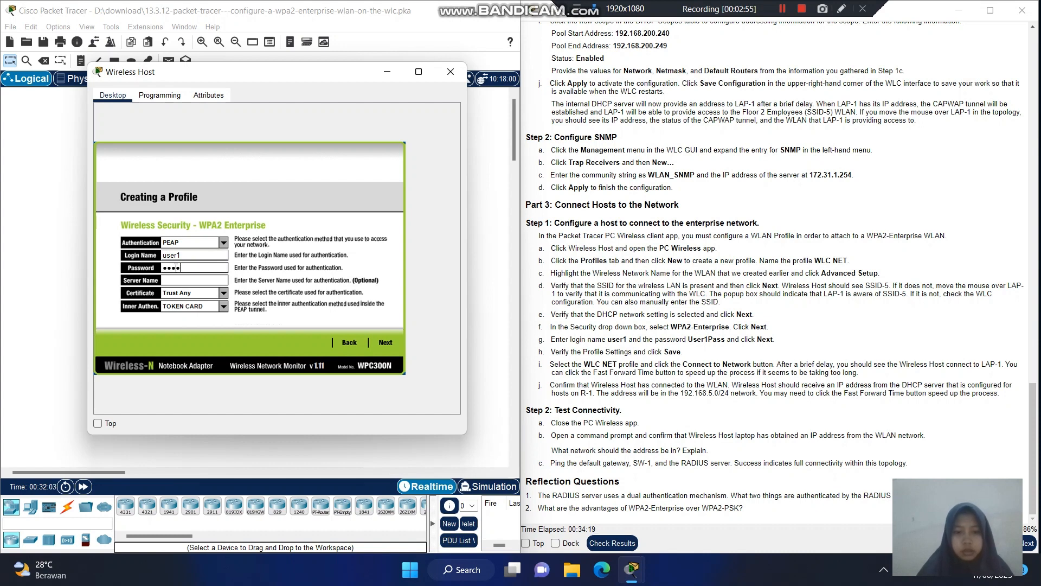
type("1Pass")
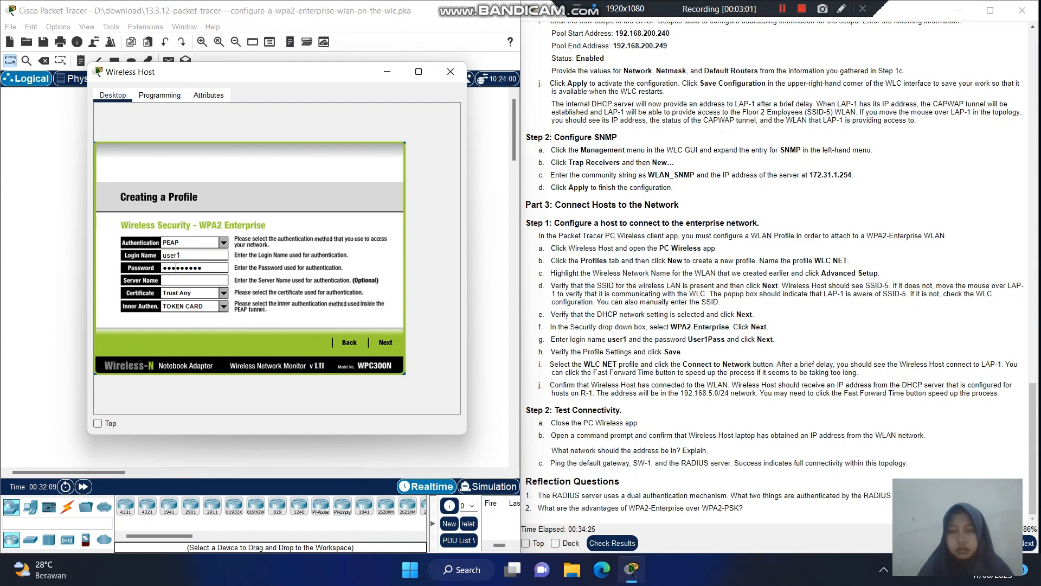
- Confirm and save the new wireless profile, then connect the Wireless Host with it
left_click(385, 343)
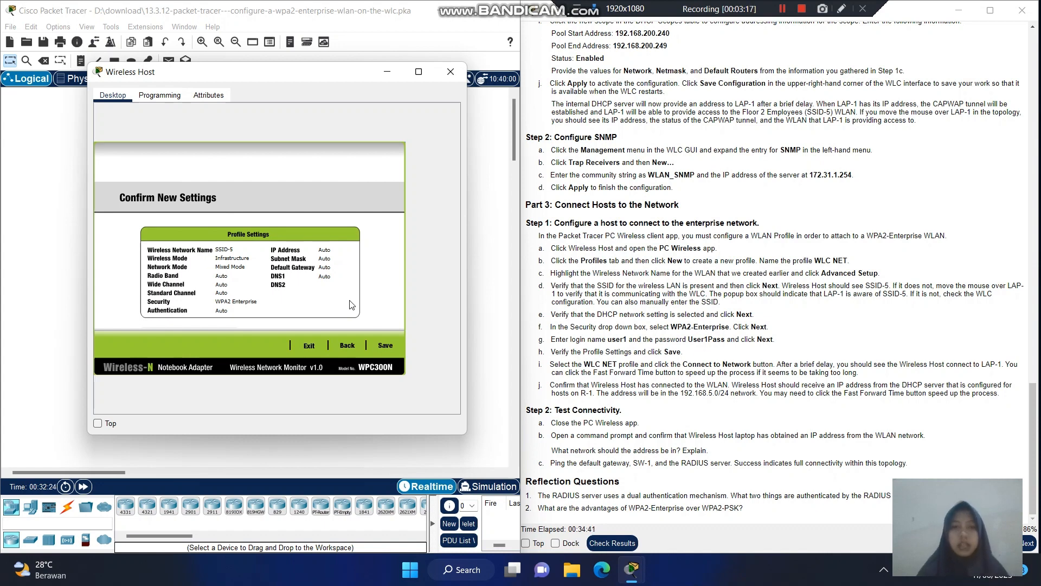
left_click(390, 350)
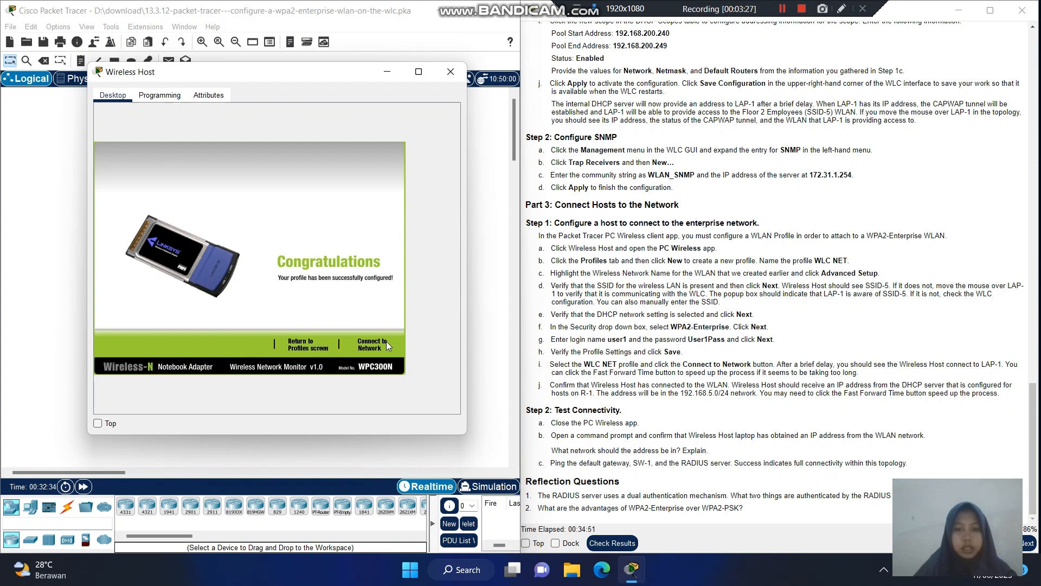
left_click(376, 346)
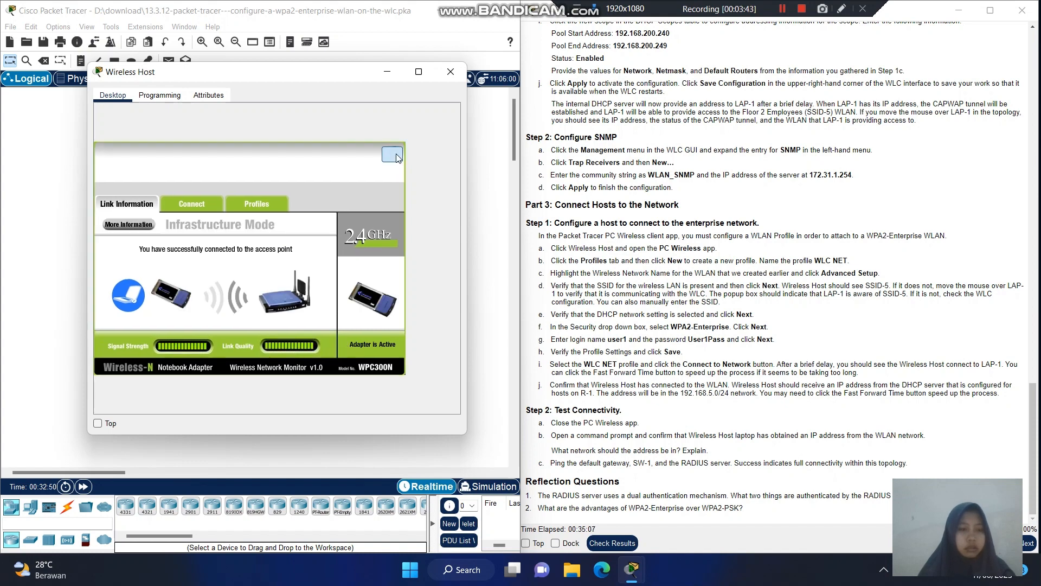
- Close PC Wireless and view IP Configuration showing 192.168.5.2 with gateway 192.168.5.1
left_click(395, 154)
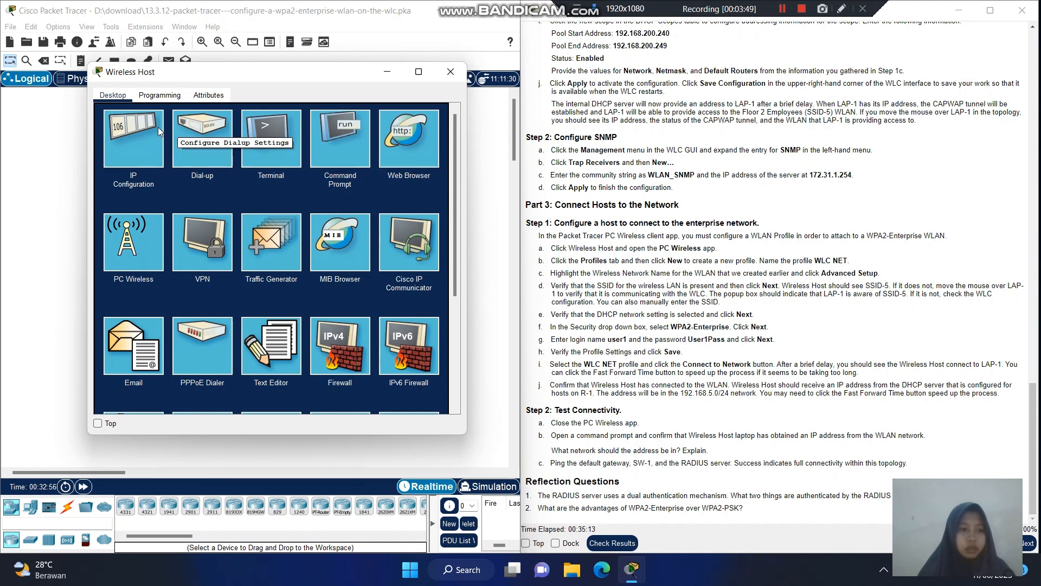
left_click(132, 131)
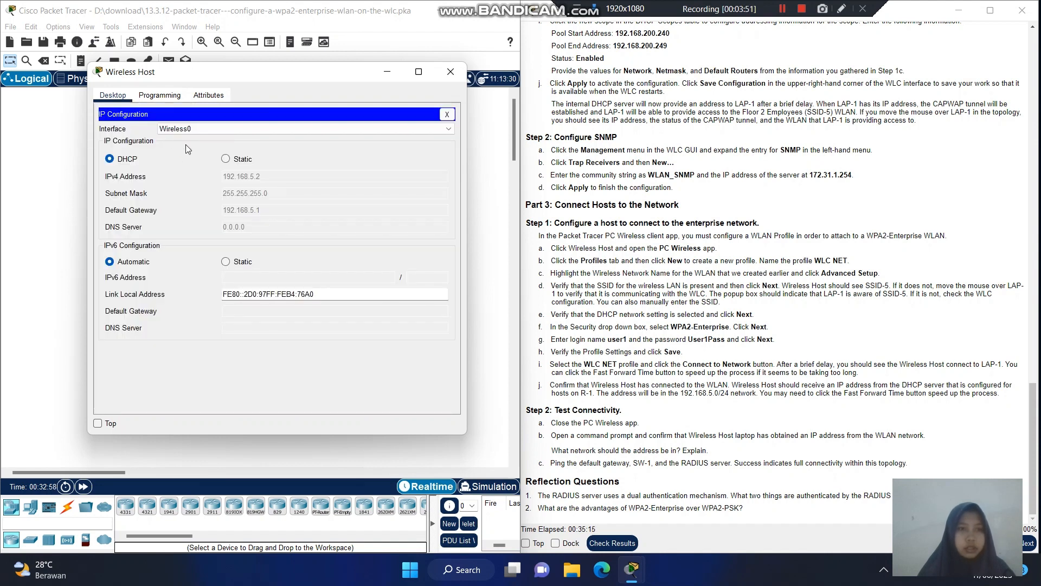
left_click_drag(348, 77, 561, 102)
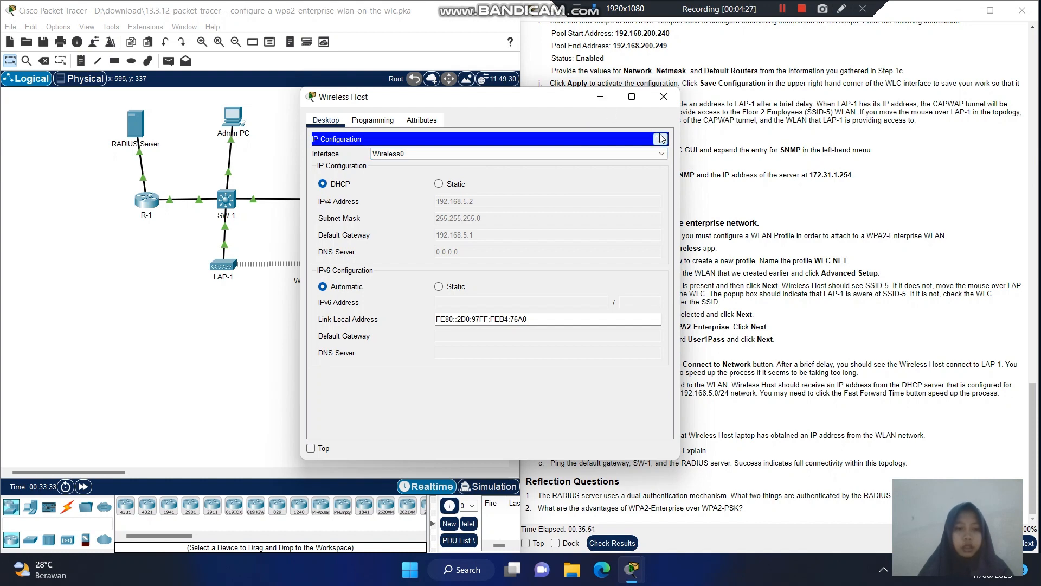
- Close IP Configuration and open the Wireless Host's Command Prompt
left_click(661, 138)
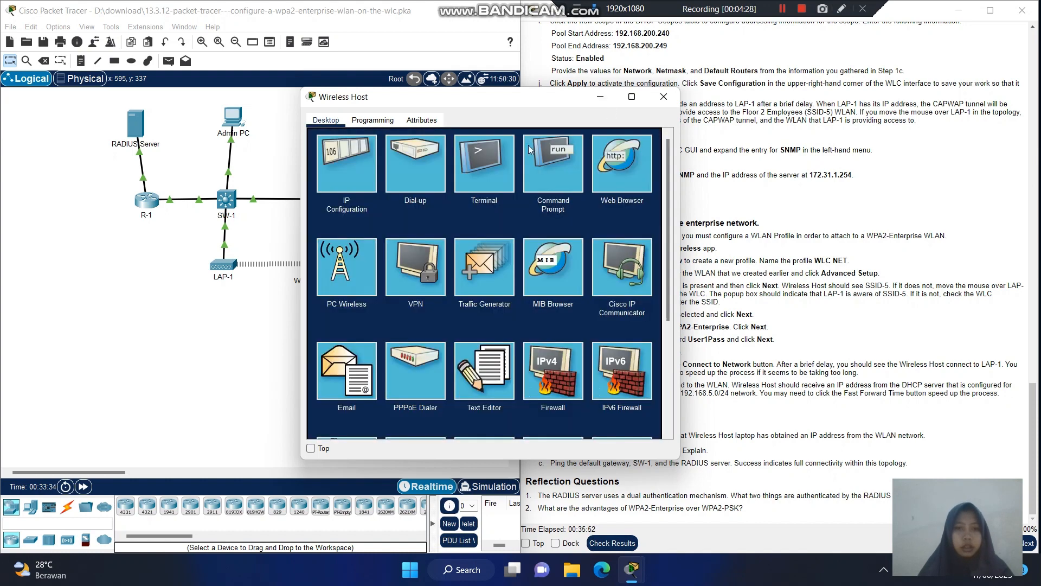
left_click(545, 183)
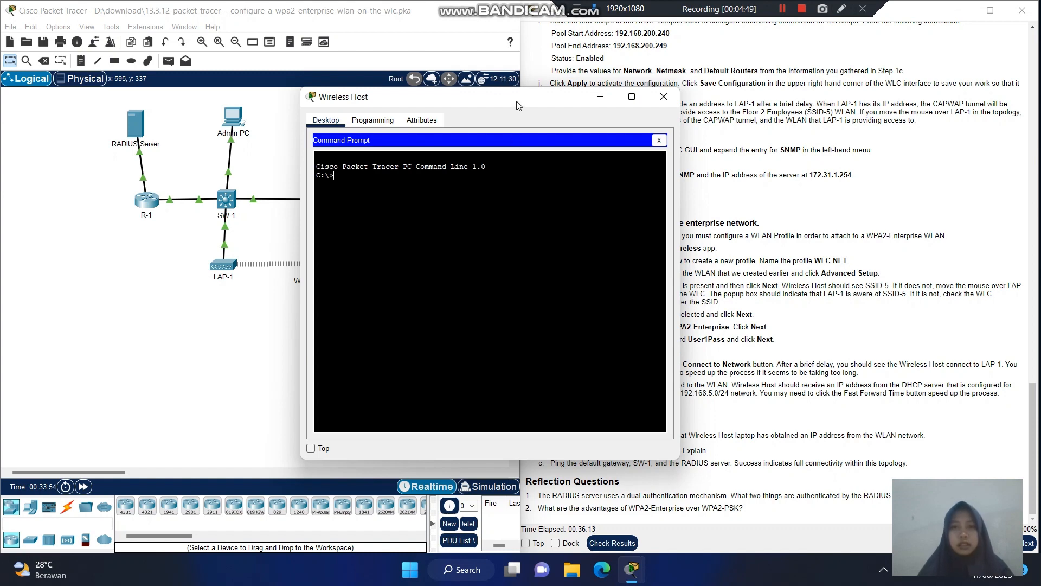
left_click_drag(507, 104, 323, 98)
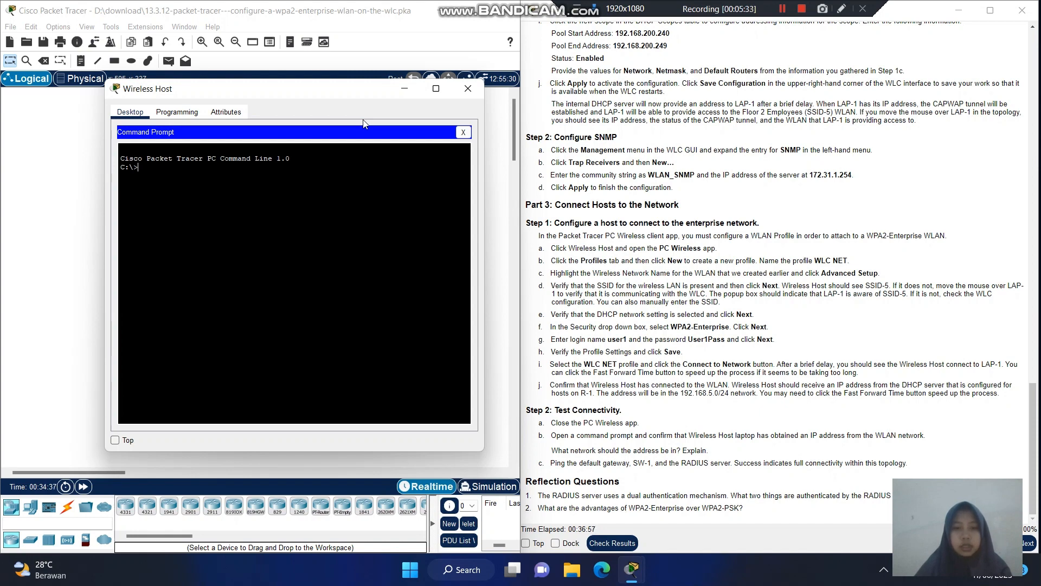
- Run ping 172.31.1.254 from the Wireless Host's command prompt
type("p")
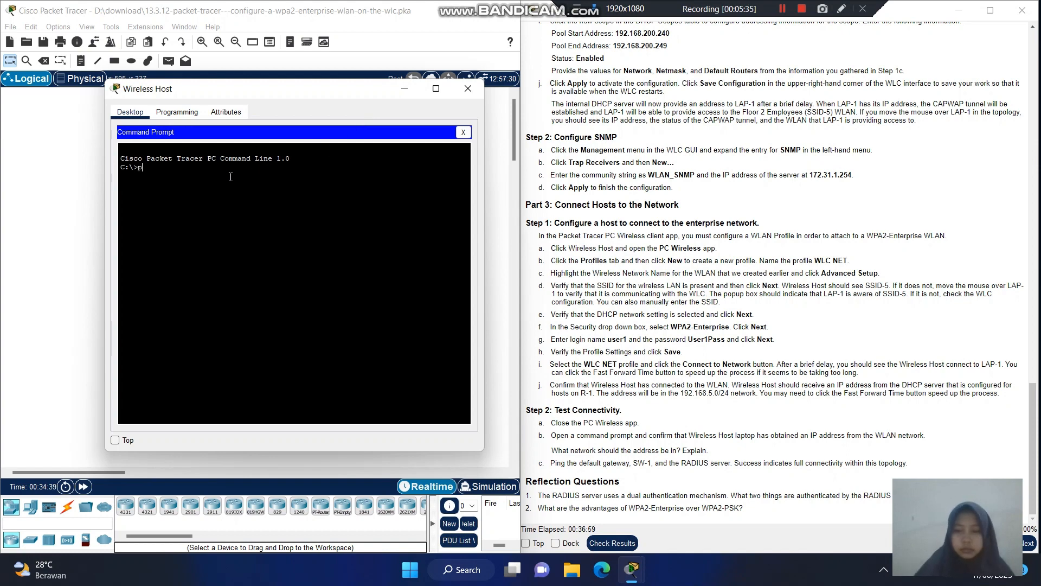
type("ing 1")
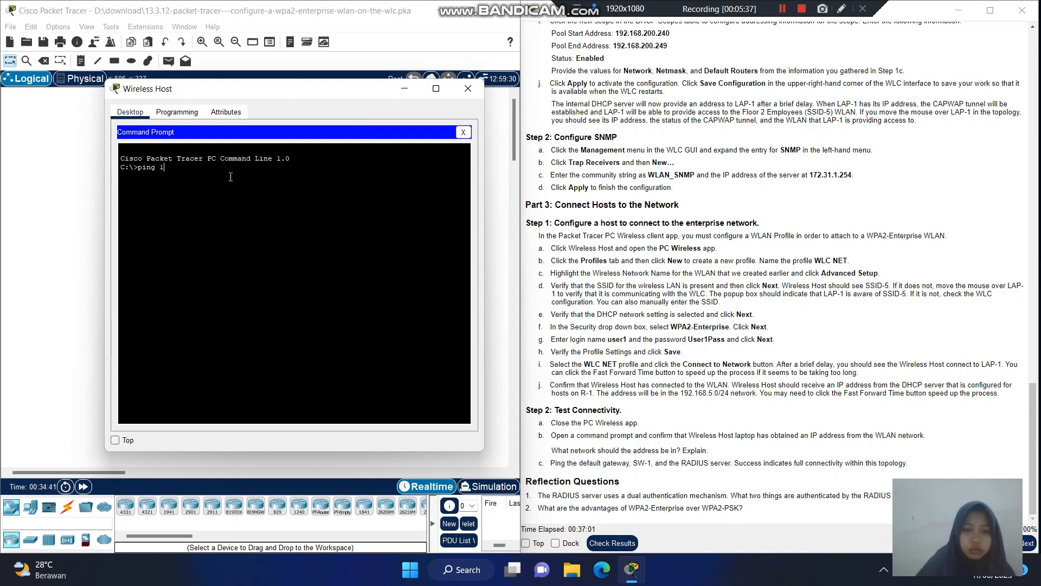
type("72")
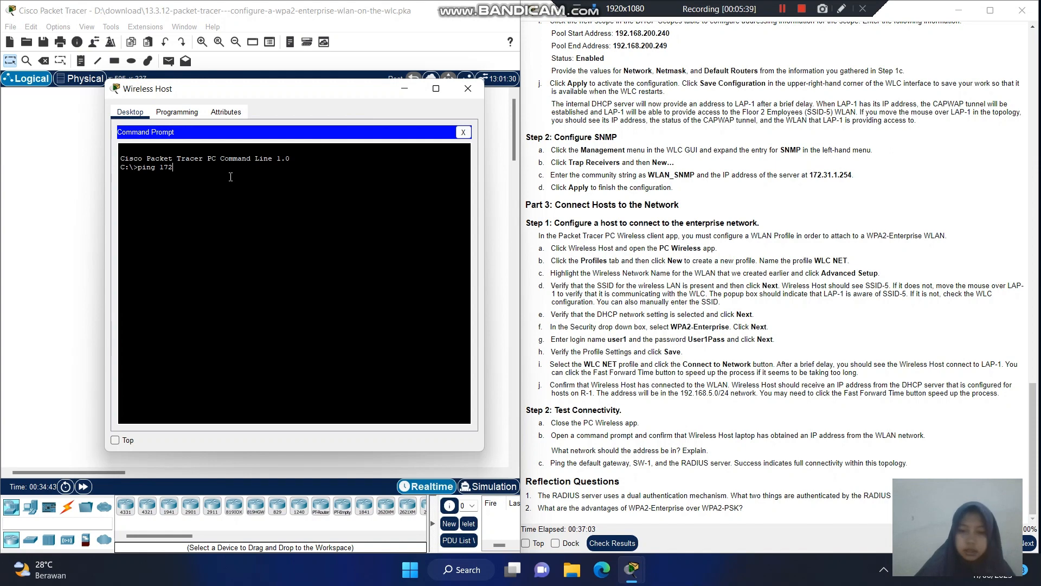
type(".31.")
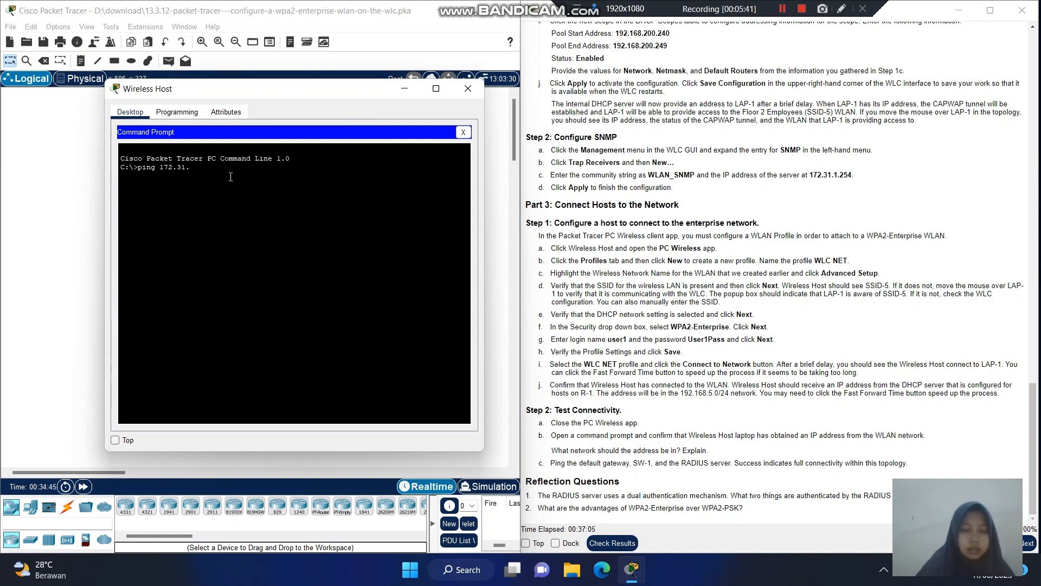
type("1.")
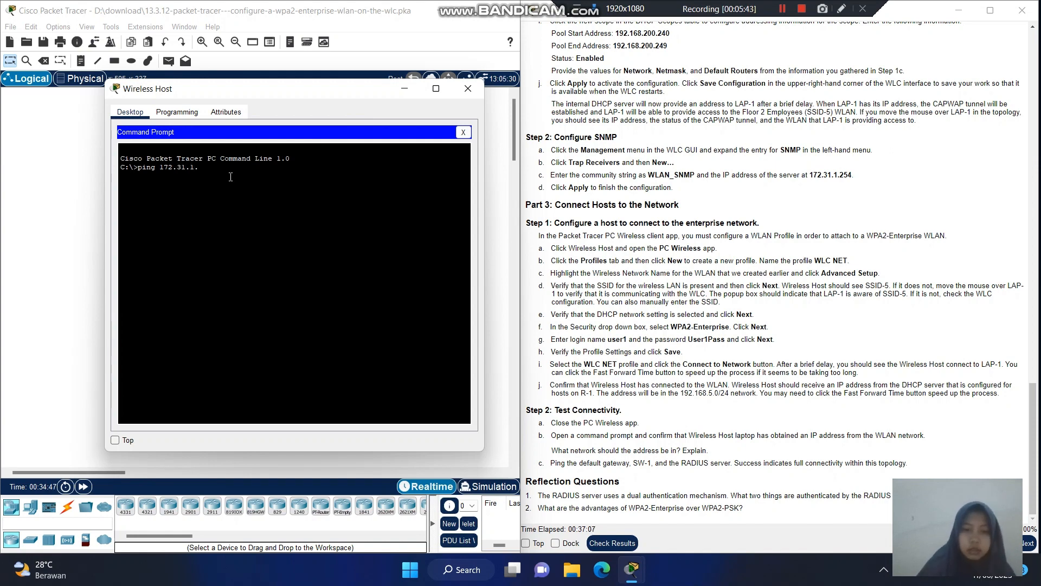
type("254")
key("Return")
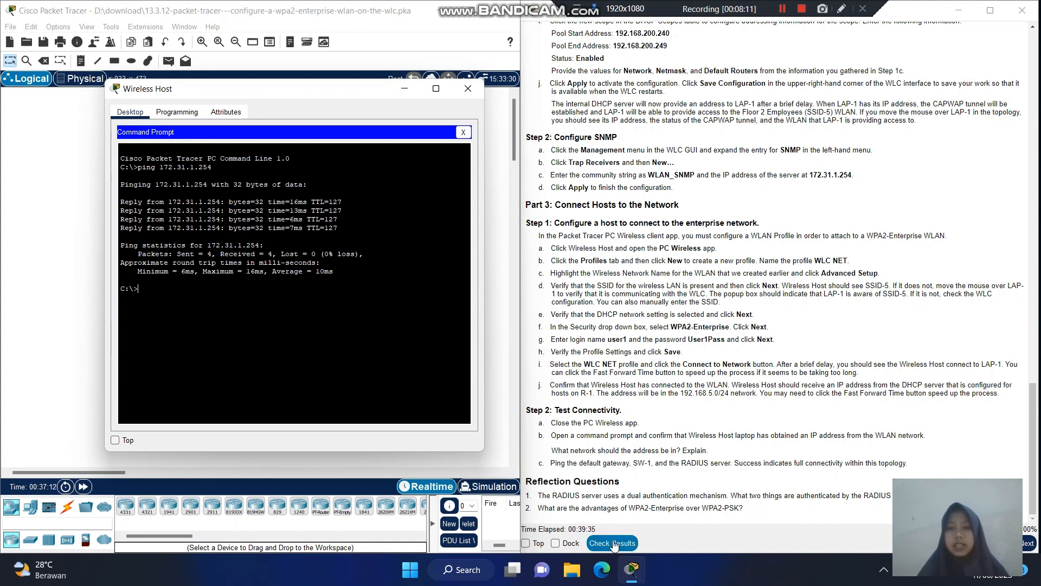
- Check the activity results and review the Assessment Items, all correct at 29/29
left_click(468, 88)
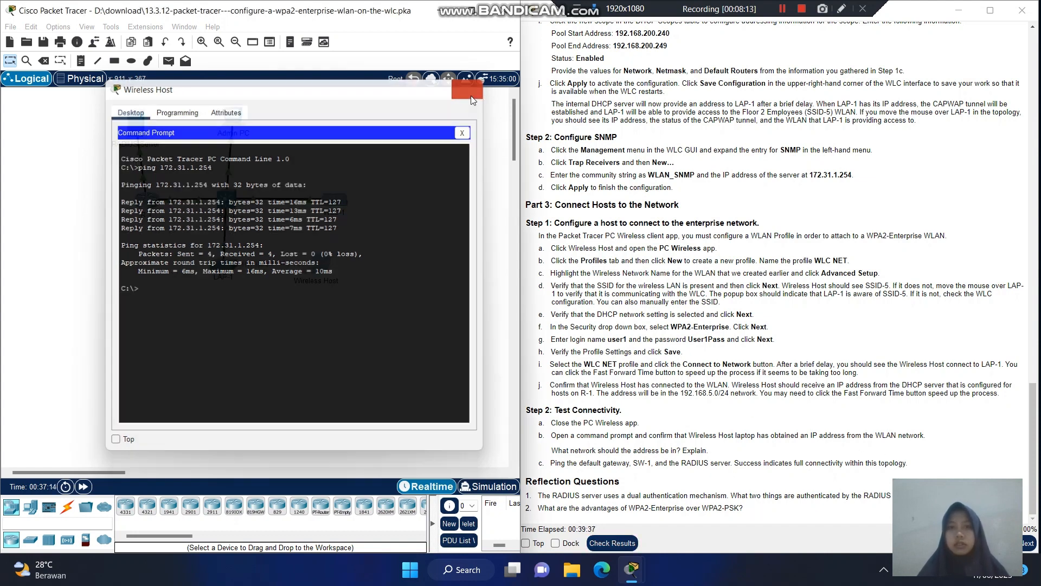
left_click(620, 543)
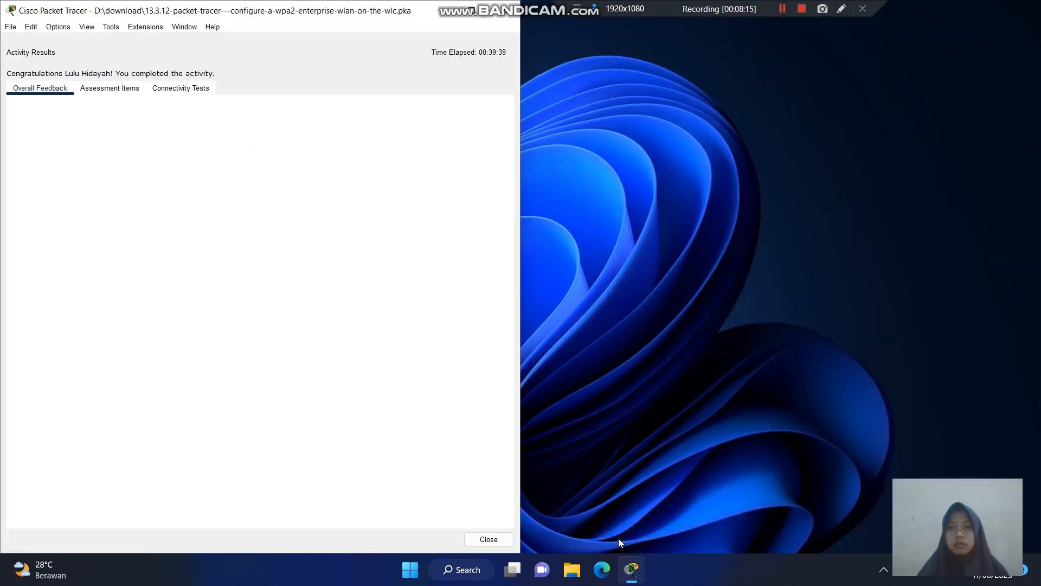
left_click(467, 12)
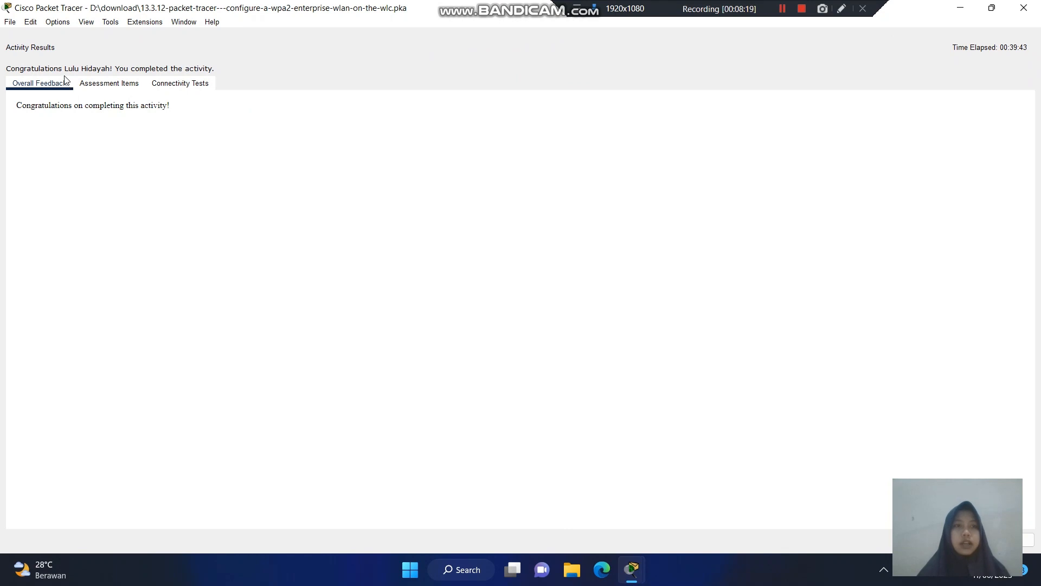
left_click(118, 84)
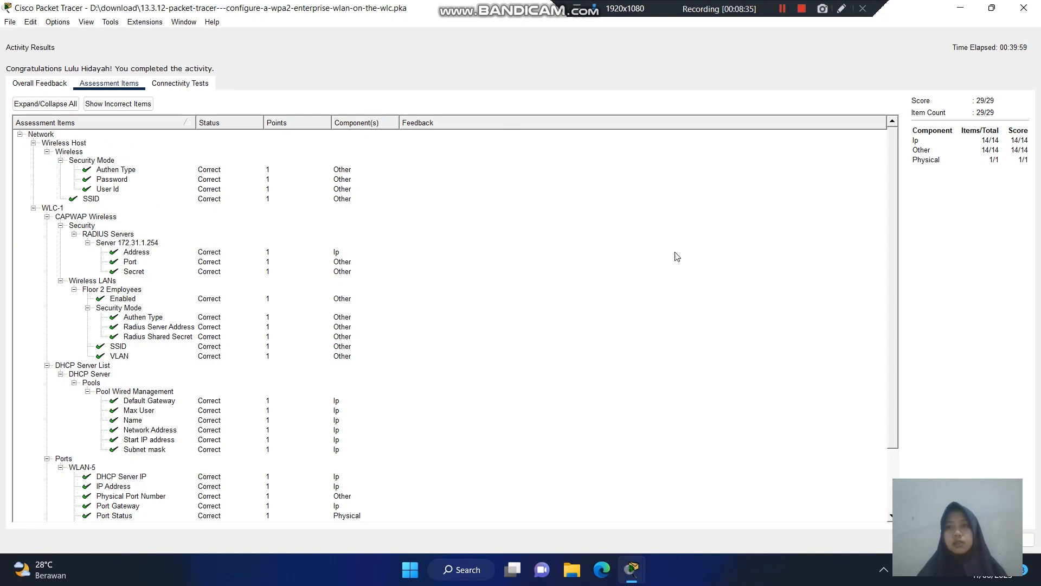
left_click(1023, 6)
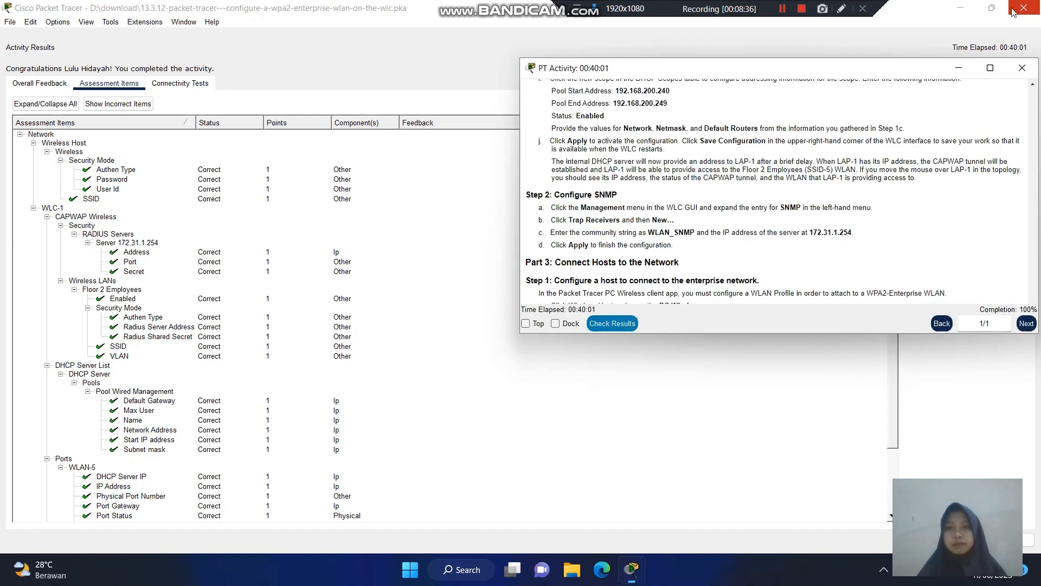
- Bring the topology workspace forward and save the activity file with Ctrl+S
left_click_drag(881, 72, 812, 71)
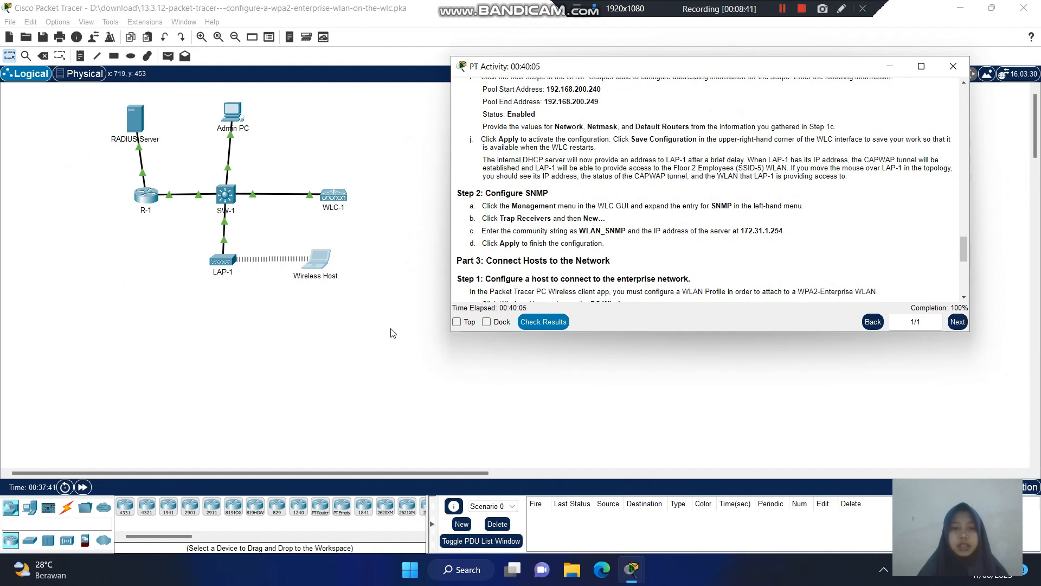
left_click(391, 329)
key("ctrl+s")
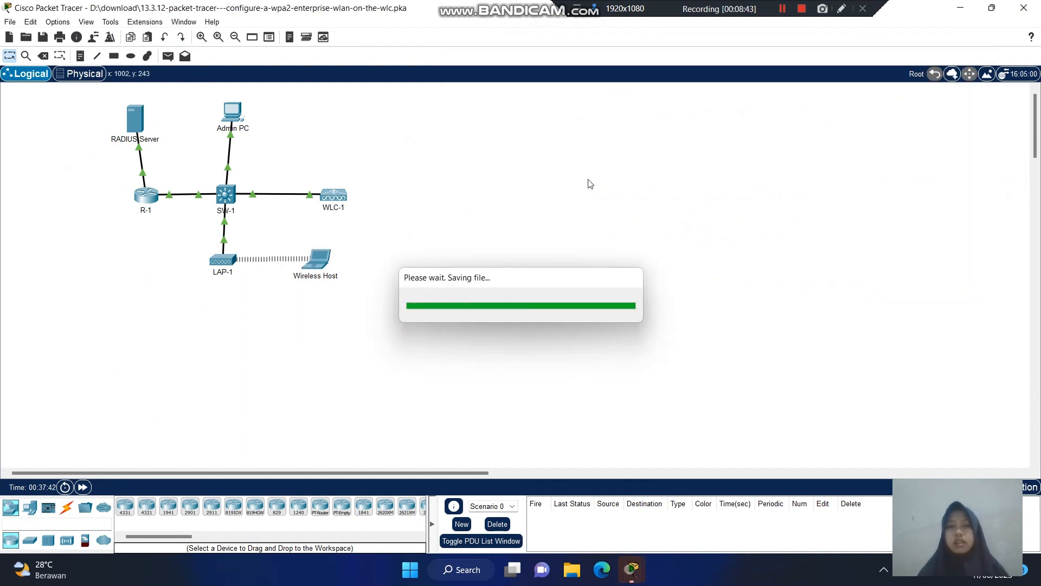